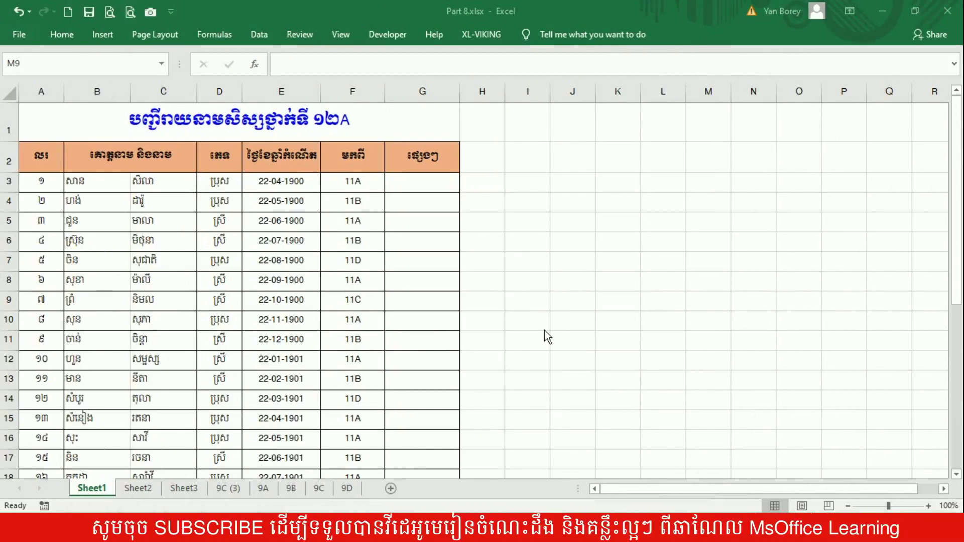
# Select the class 12A table through column G and preview its Portrait A4 printout (2 pages), then return.
pyautogui.click(40, 92)
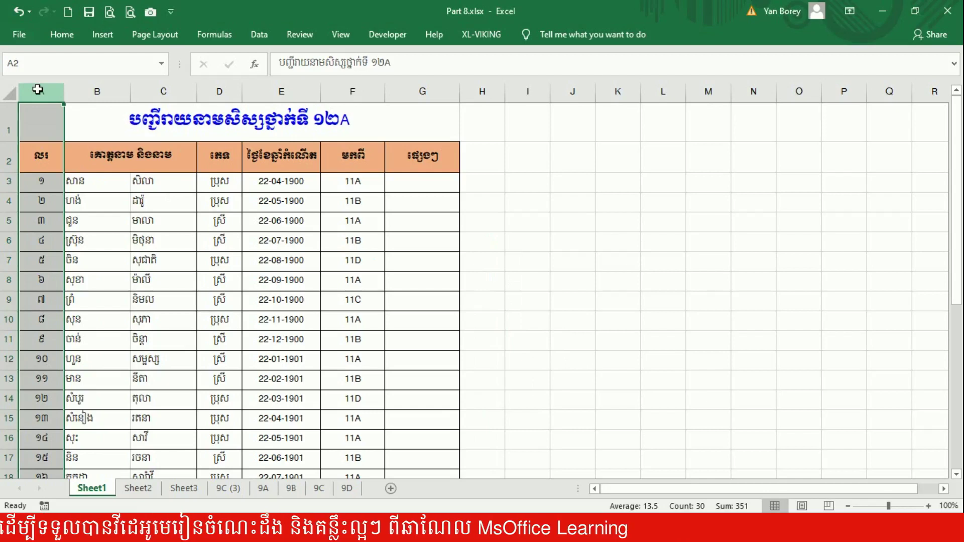
pyautogui.moveTo(339, 87); pyautogui.dragTo(689, 122)
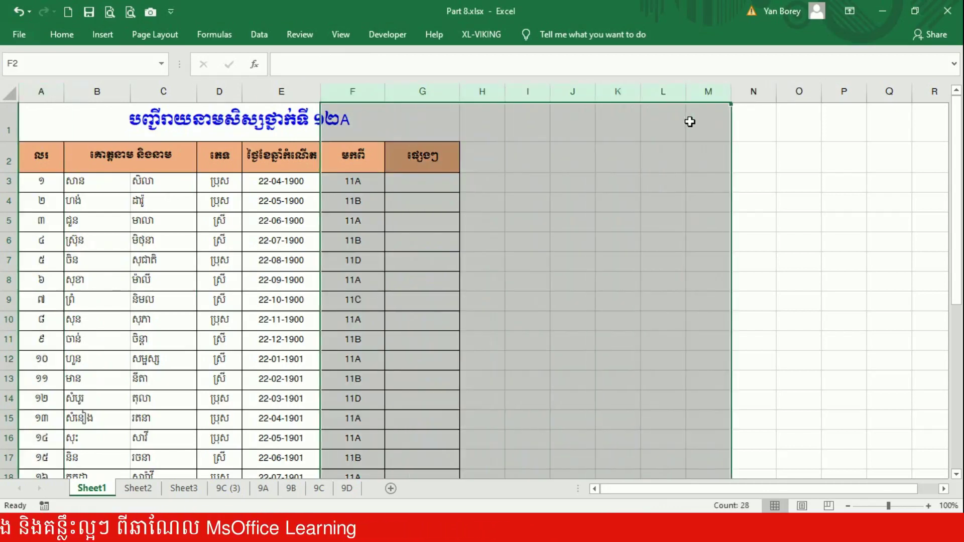
pyautogui.click(791, 256)
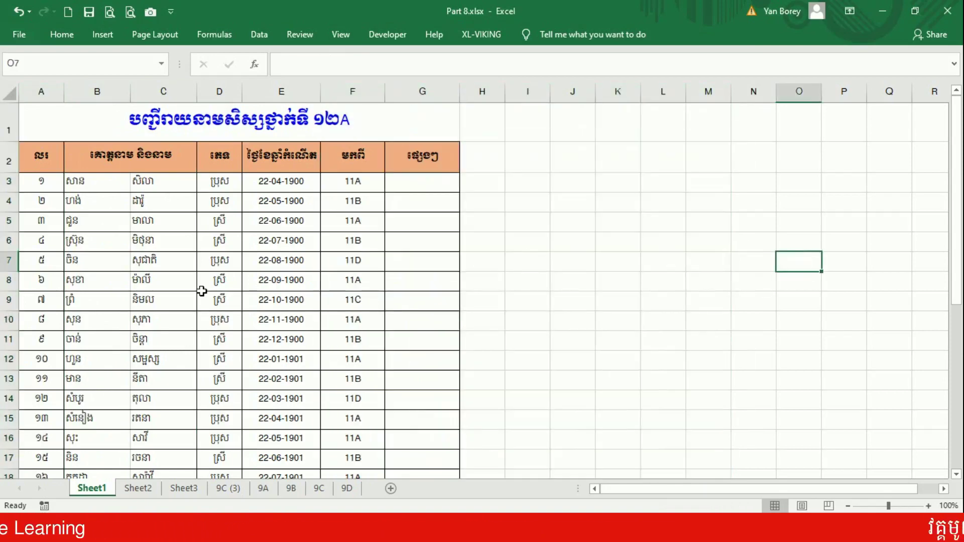
pyautogui.moveTo(42, 467); pyautogui.dragTo(415, 106)
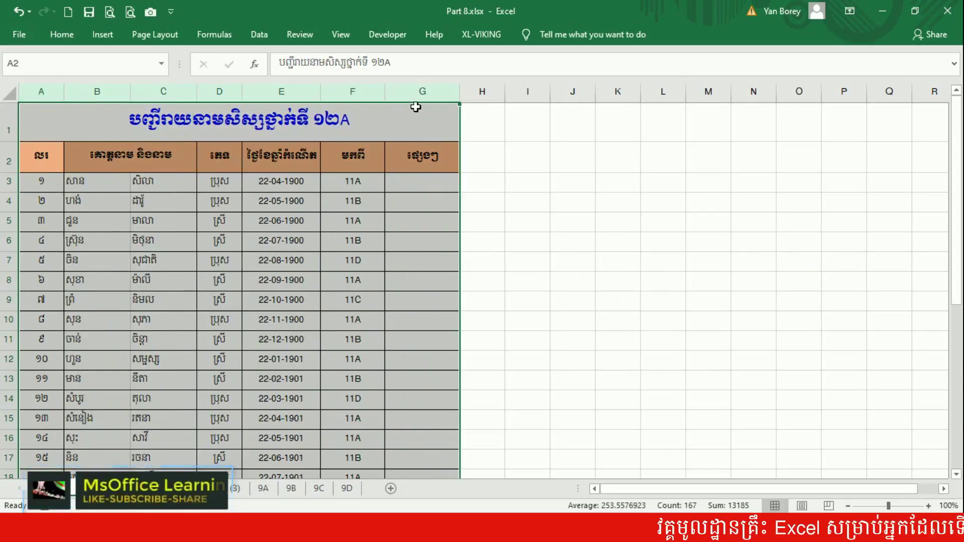
pyautogui.click(130, 16)
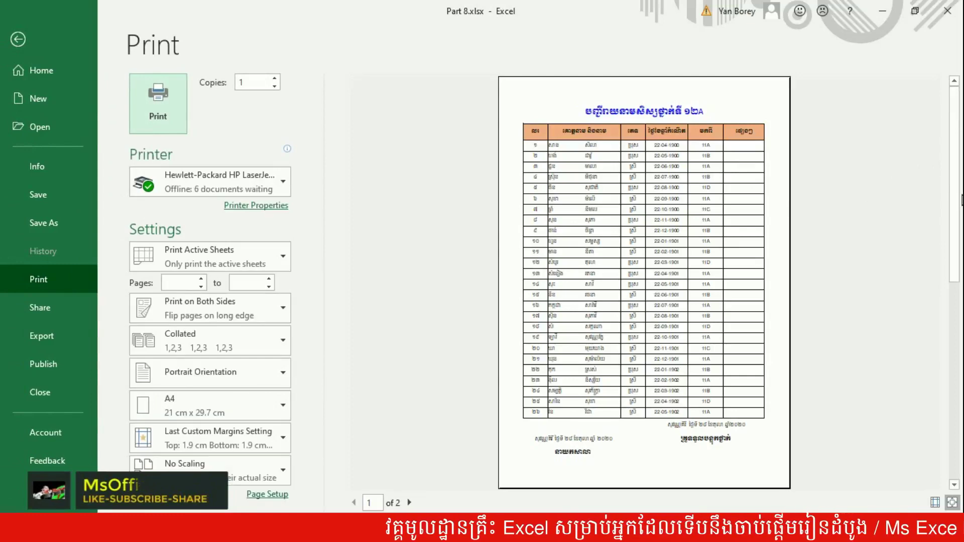
pyautogui.click(19, 40)
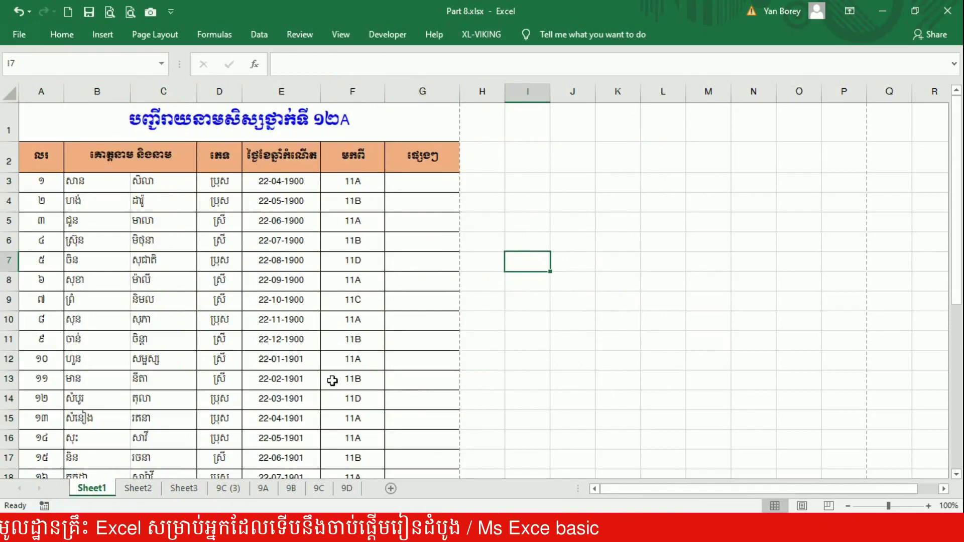
# Preview Sheet2's class table in columns B–H, which spans four pages, then move to Sheet3.
pyautogui.click(136, 492)
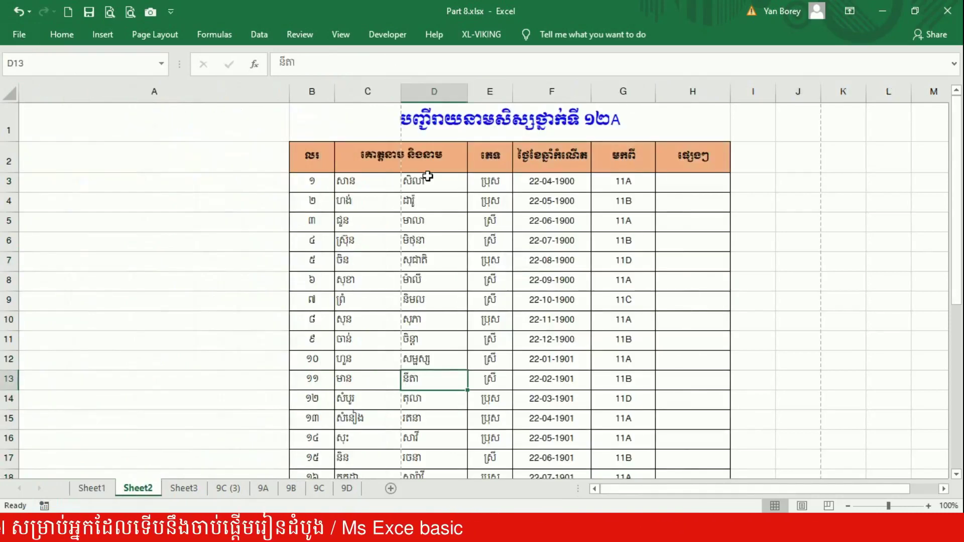
pyautogui.moveTo(309, 92); pyautogui.dragTo(696, 108)
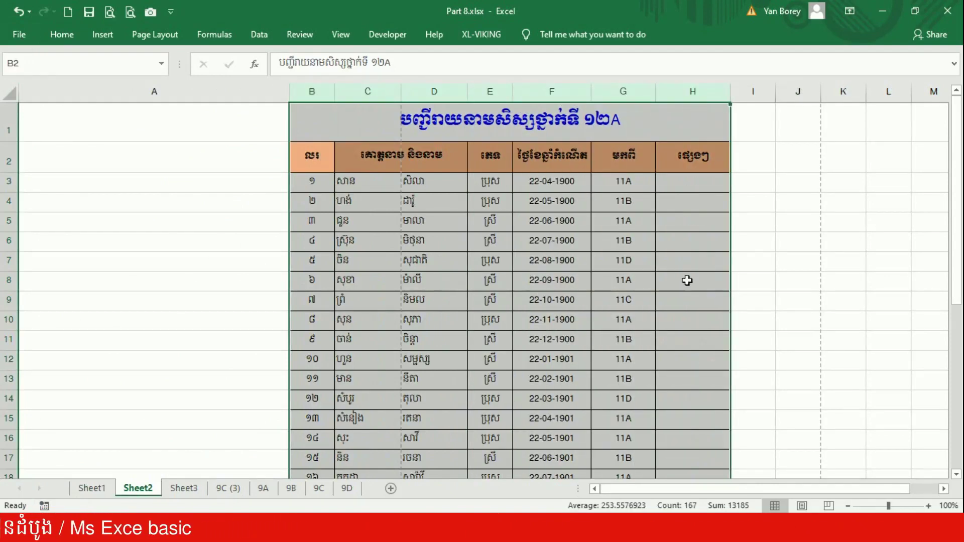
pyautogui.click(131, 14)
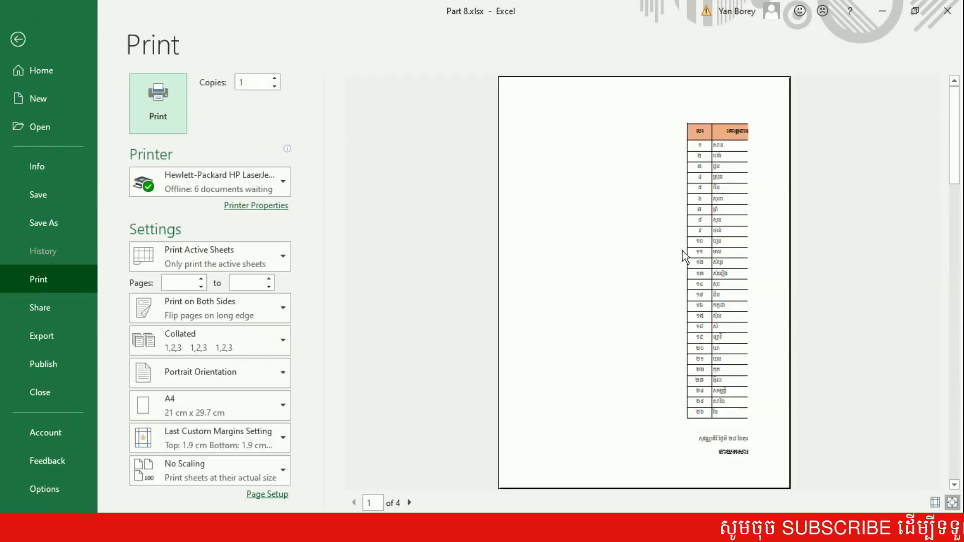
pyautogui.click(18, 41)
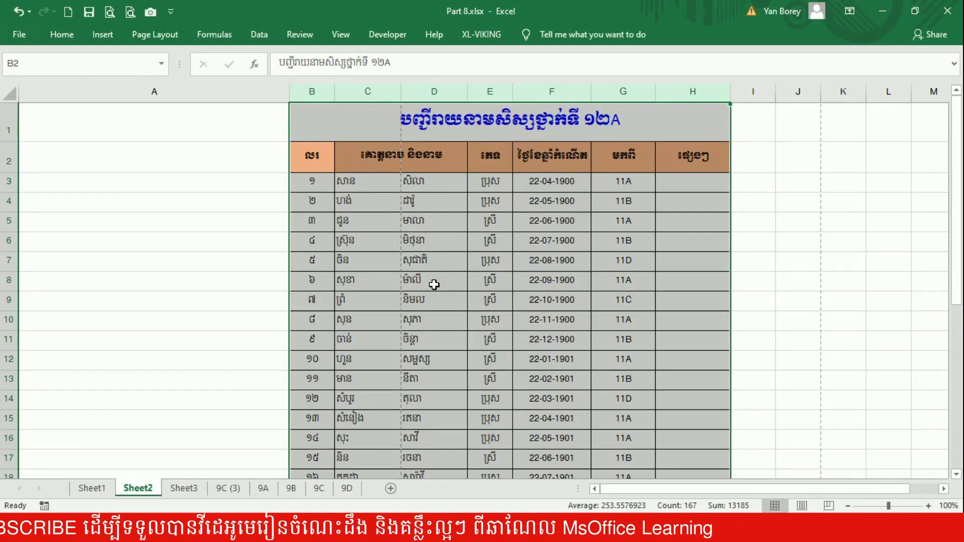
pyautogui.click(186, 488)
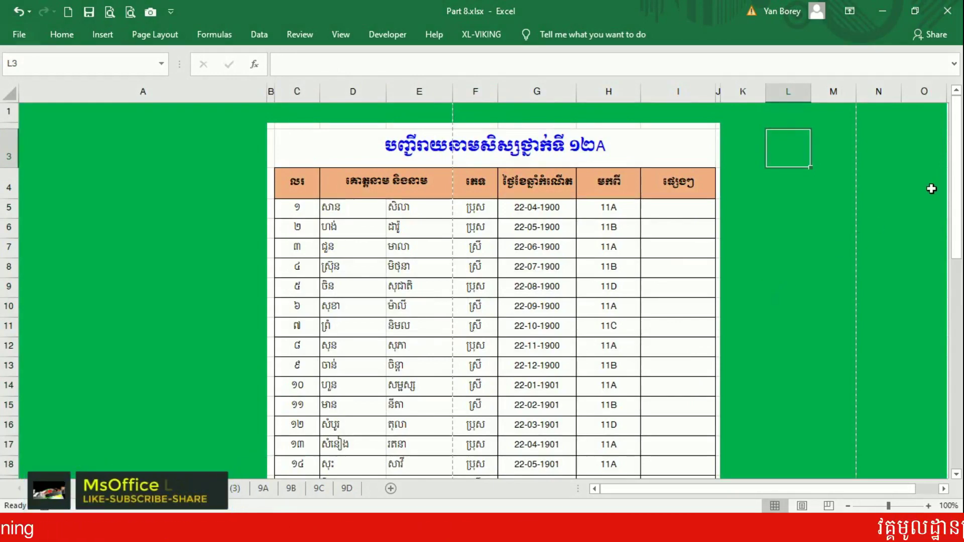
pyautogui.moveTo(958, 203); pyautogui.dragTo(960, 261)
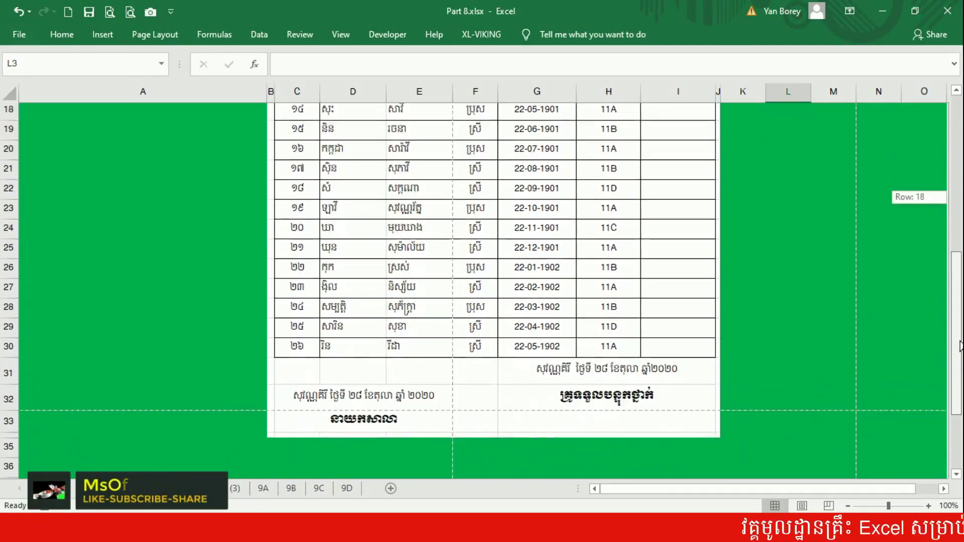
pyautogui.moveTo(960, 261); pyautogui.dragTo(958, 170)
pyautogui.click(832, 210)
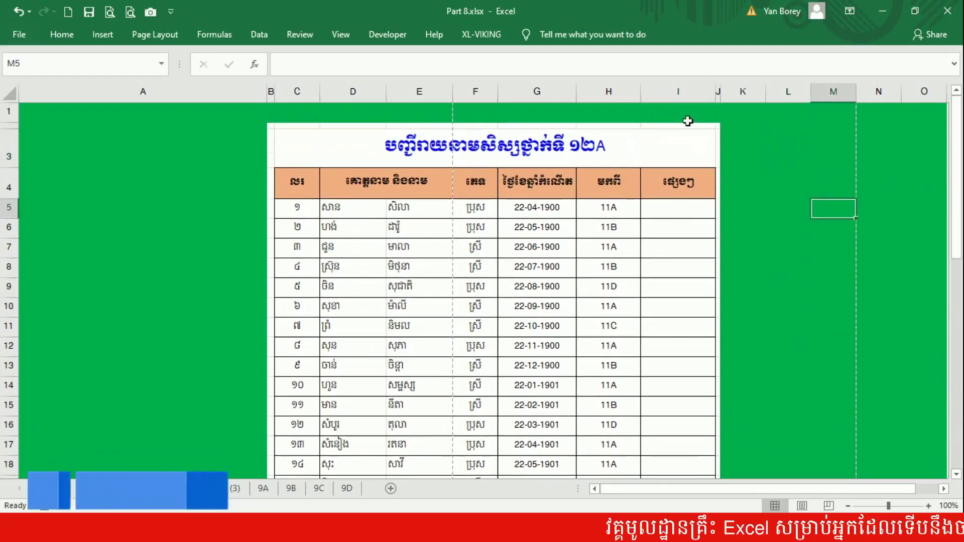
pyautogui.click(82, 144)
pyautogui.click(82, 198)
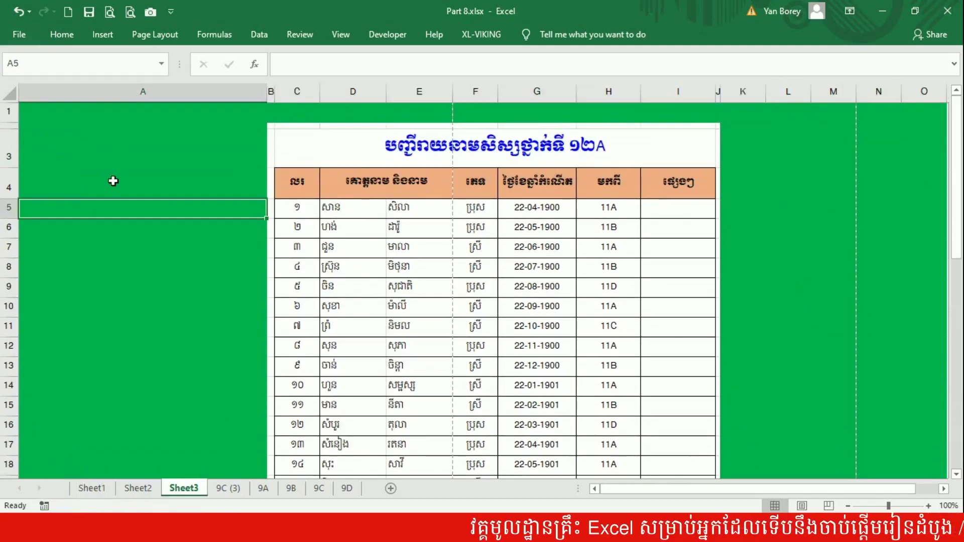
pyautogui.click(111, 252)
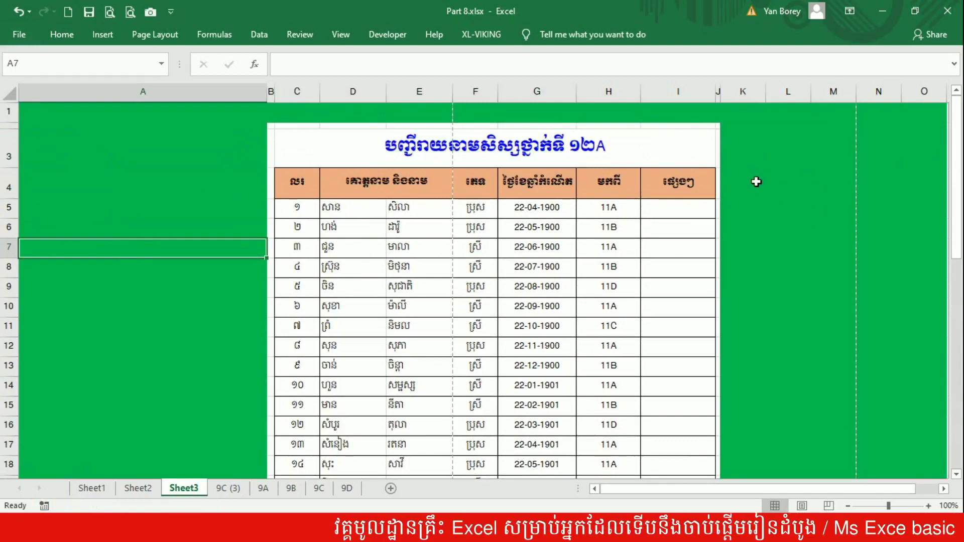
pyautogui.click(552, 247)
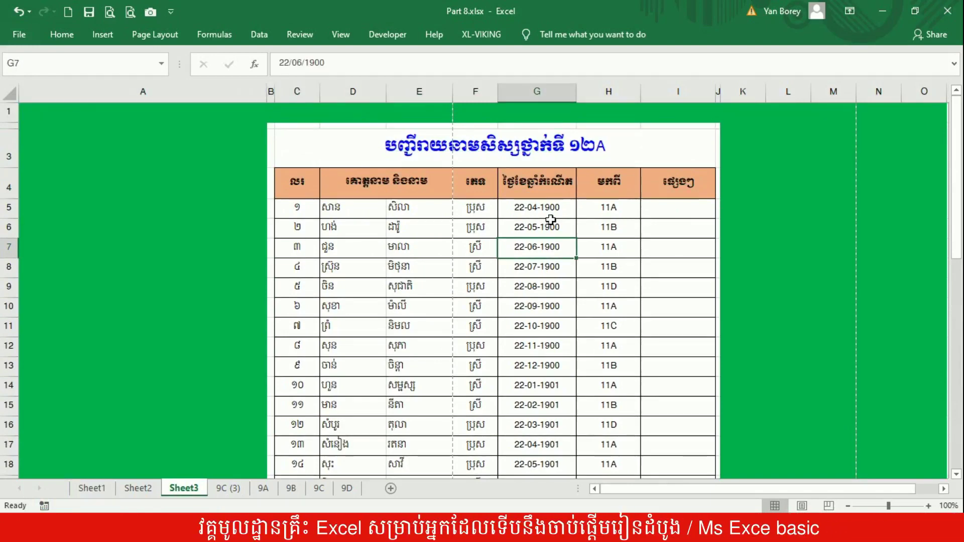
pyautogui.click(128, 15)
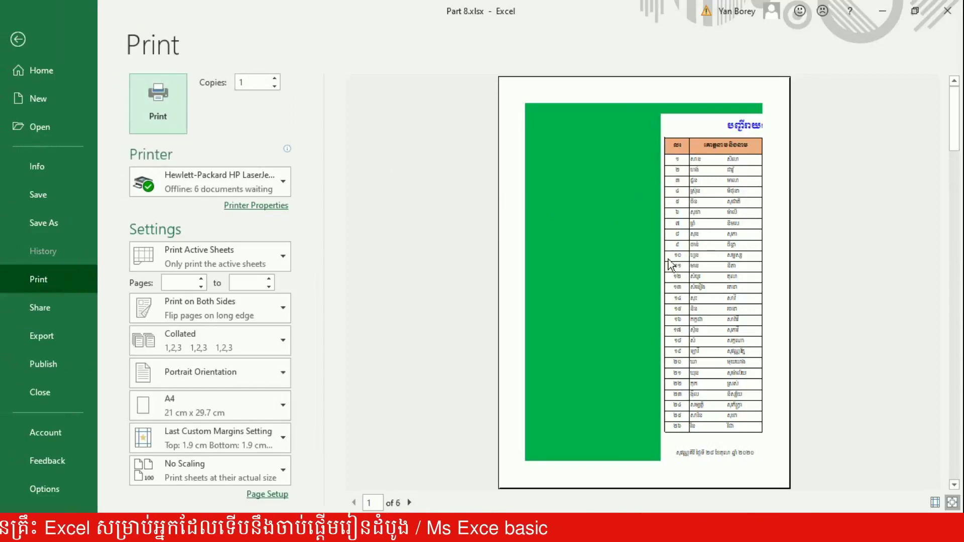
pyautogui.click(18, 40)
pyautogui.moveTo(272, 128); pyautogui.dragTo(714, 466)
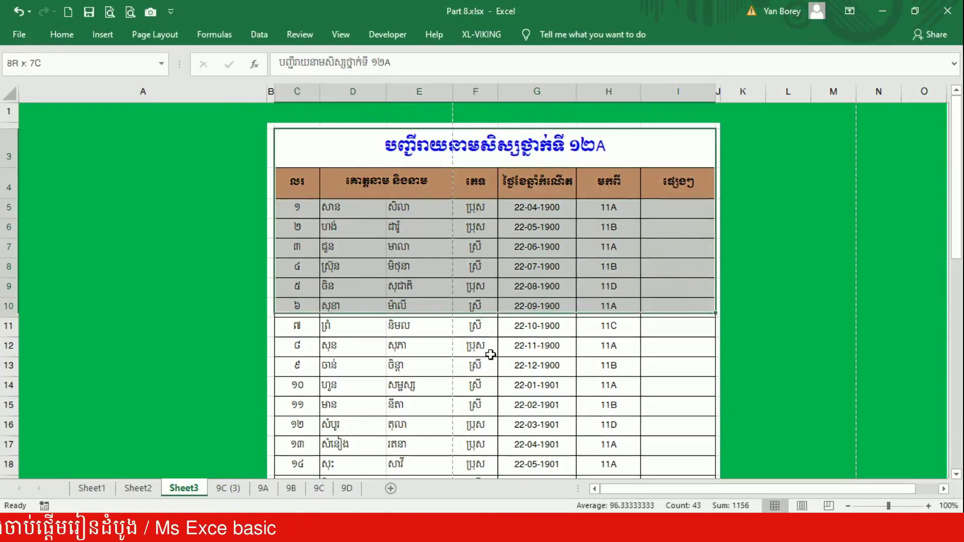
pyautogui.moveTo(715, 466); pyautogui.dragTo(503, 427)
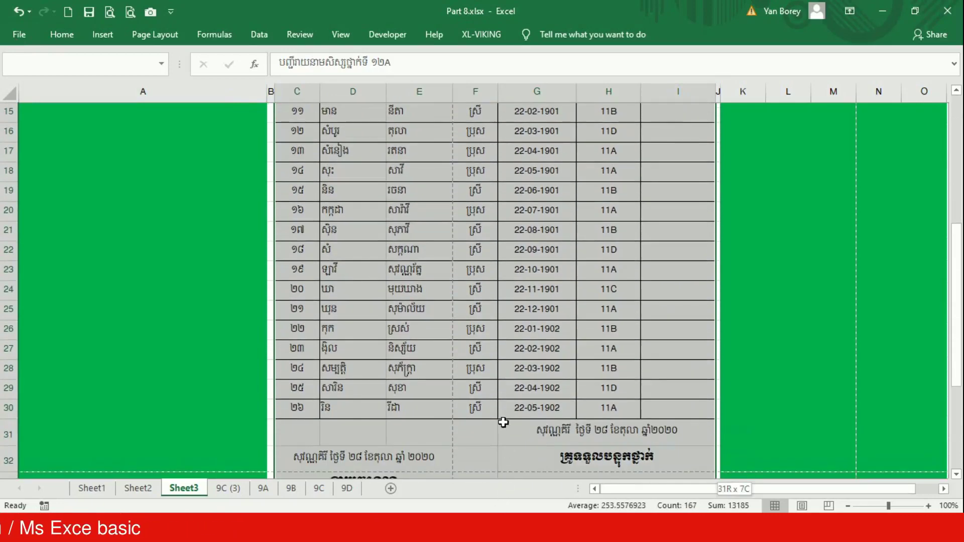
pyautogui.click(128, 14)
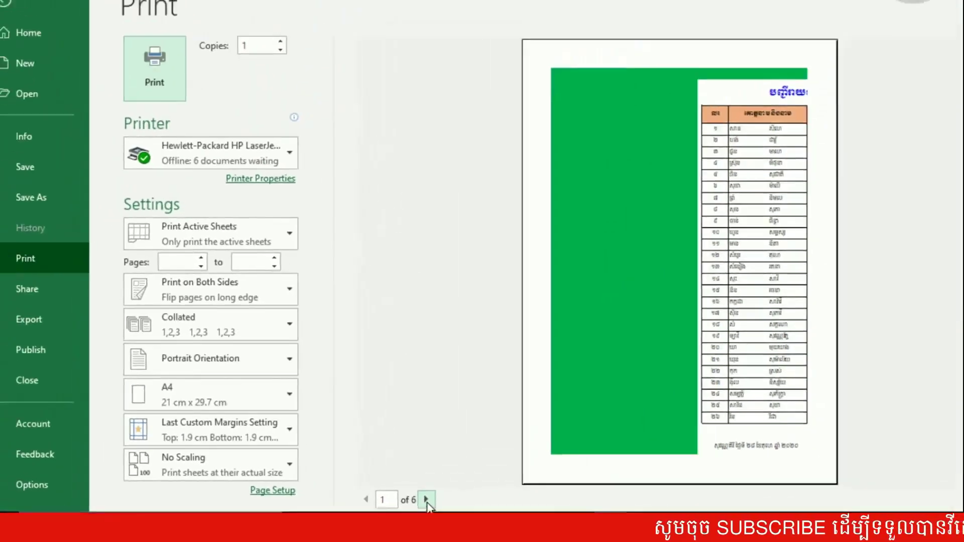
pyautogui.click(409, 502)
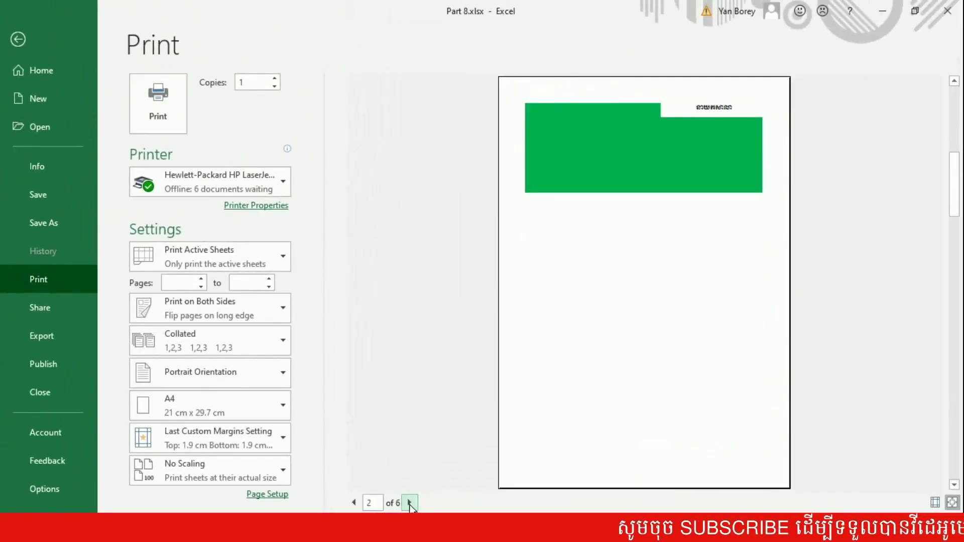
pyautogui.click(408, 503)
pyautogui.click(404, 504)
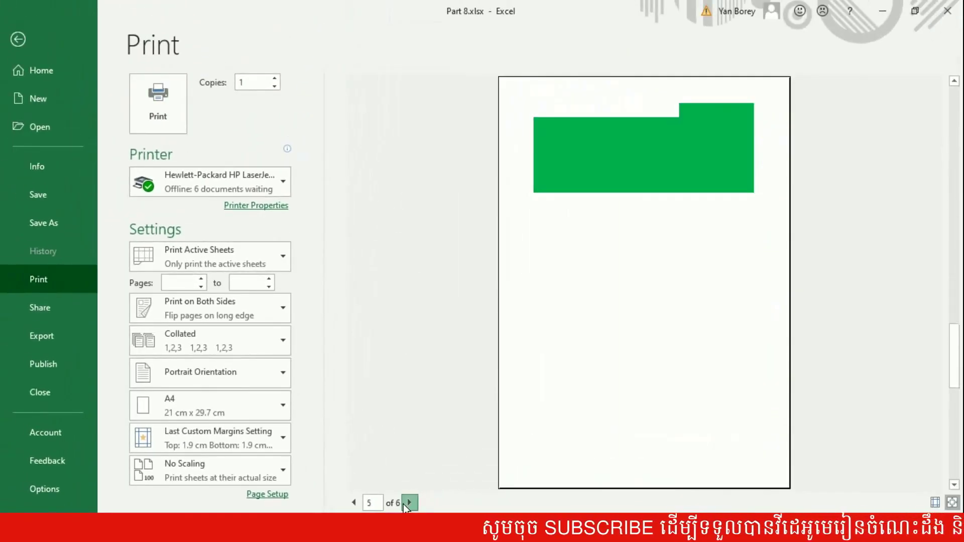
pyautogui.click(357, 502)
pyautogui.click(18, 44)
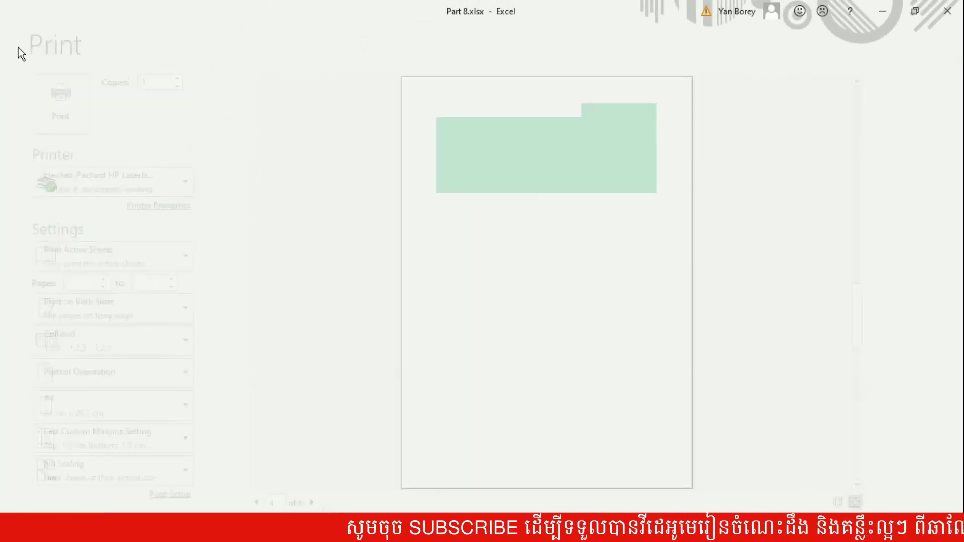
pyautogui.click(789, 328)
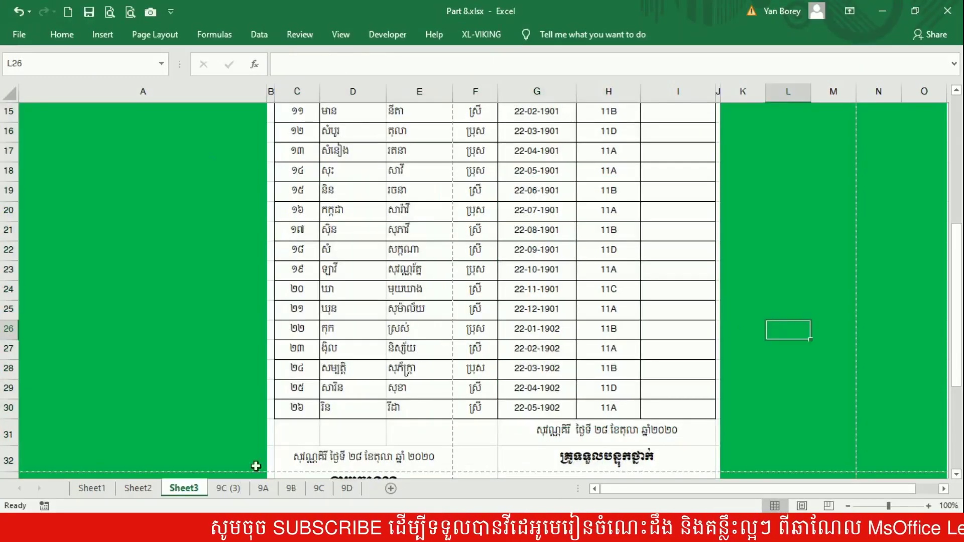
# Preview the printout of the 9C (3) sheet and return to it.
pyautogui.click(233, 492)
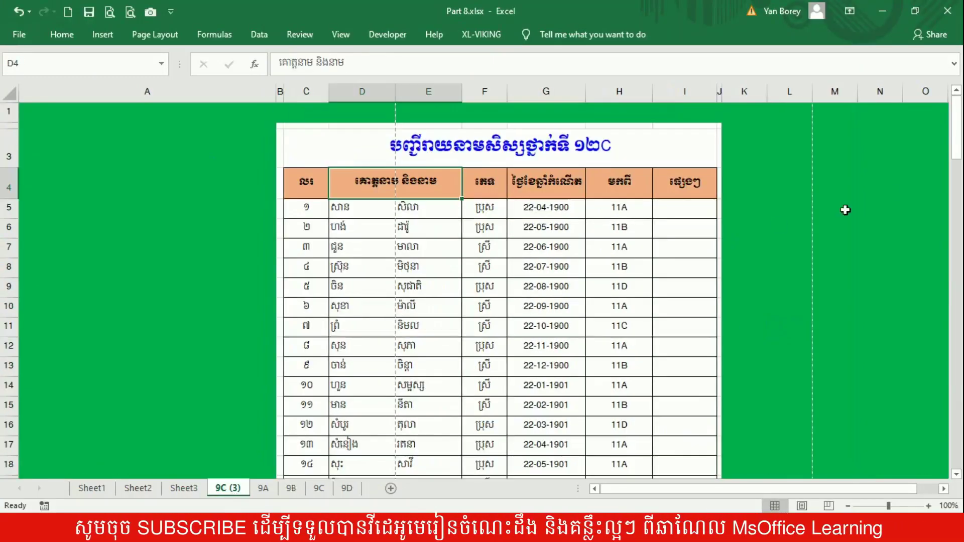
pyautogui.moveTo(957, 133); pyautogui.dragTo(956, 226)
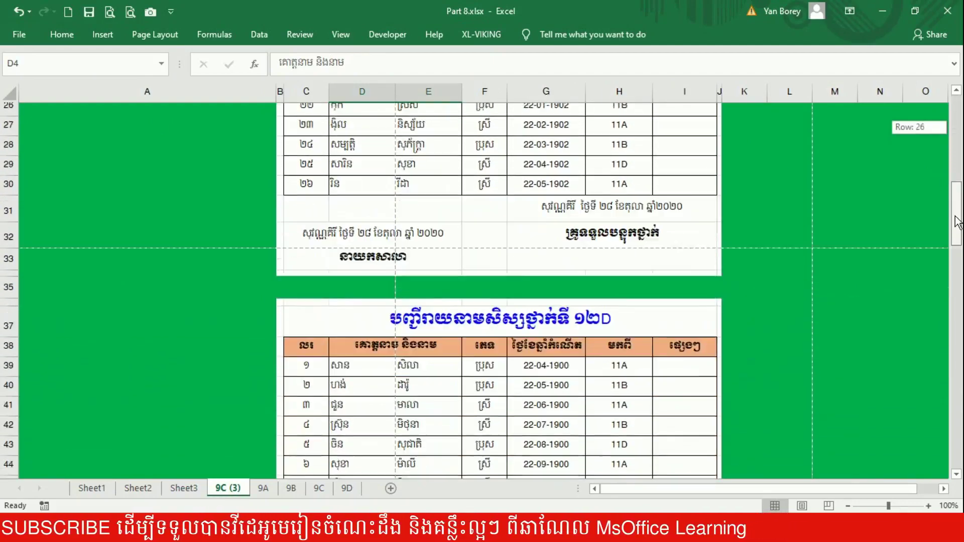
pyautogui.moveTo(956, 226)
pyautogui.mouseDown()
pyautogui.moveTo(953, 394)
pyautogui.moveTo(951, 106)
pyautogui.mouseUp()
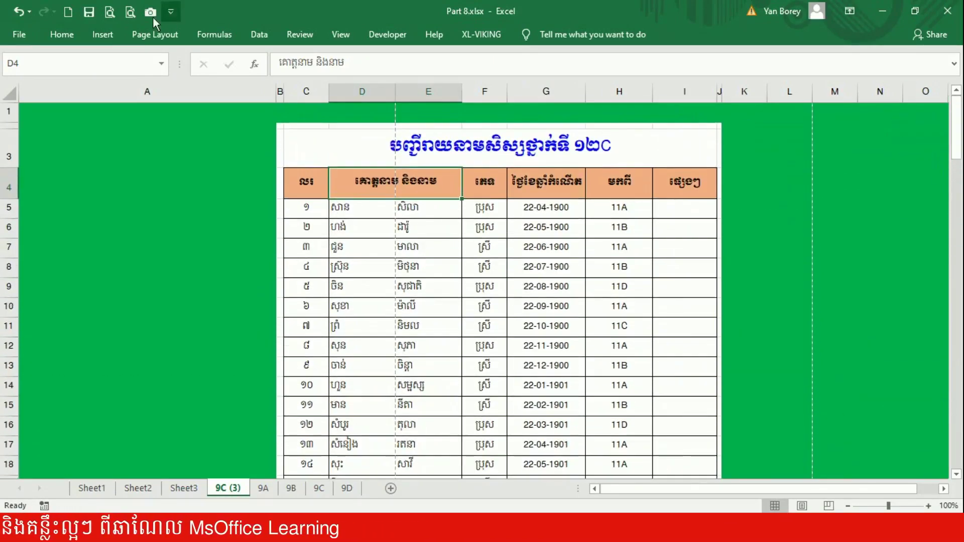
pyautogui.click(130, 14)
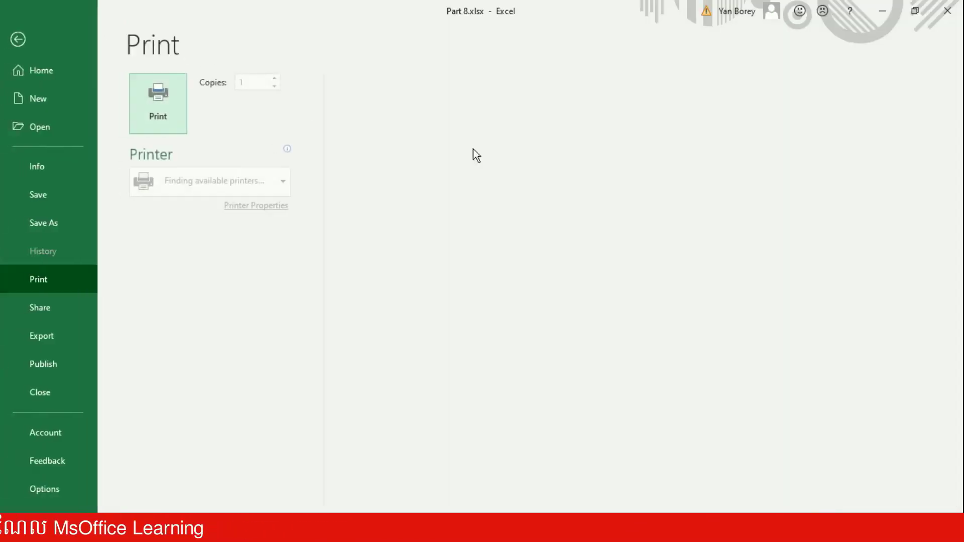
pyautogui.click(40, 50)
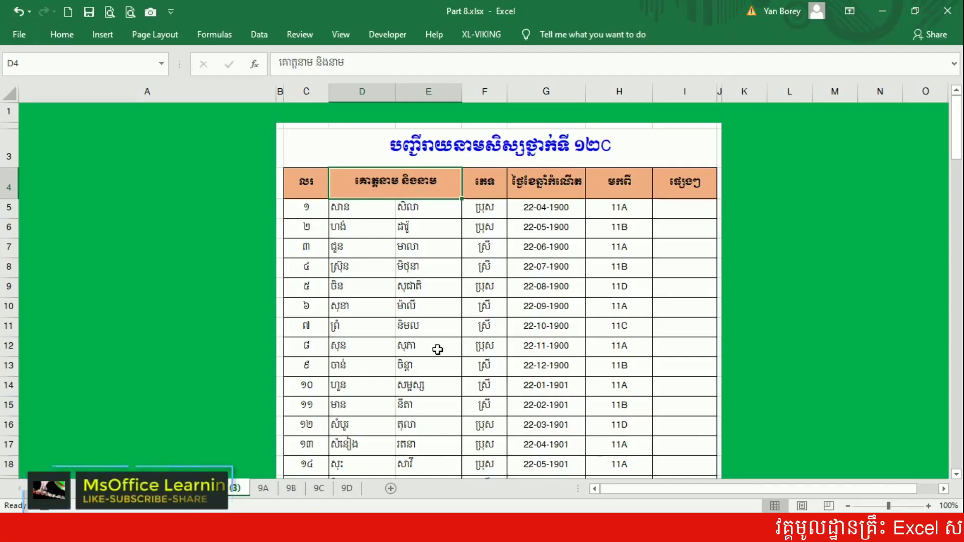
# Confirm sheet 9A's class 12A list prints on a single A4 page, then show sheet 9B.
pyautogui.click(263, 489)
pyautogui.scroll(-5, 422, 266)
pyautogui.scroll(5, 833, 221)
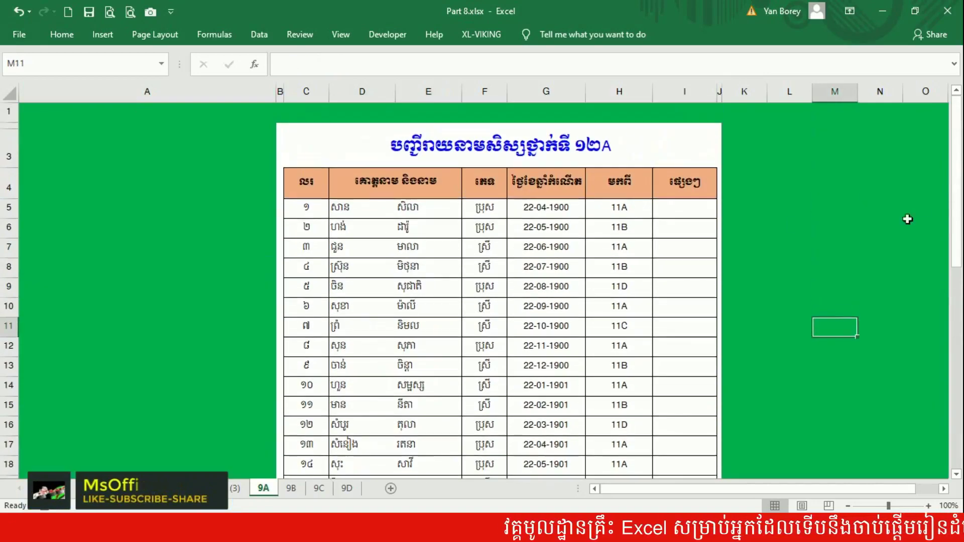
pyautogui.moveTo(955, 256); pyautogui.dragTo(954, 255)
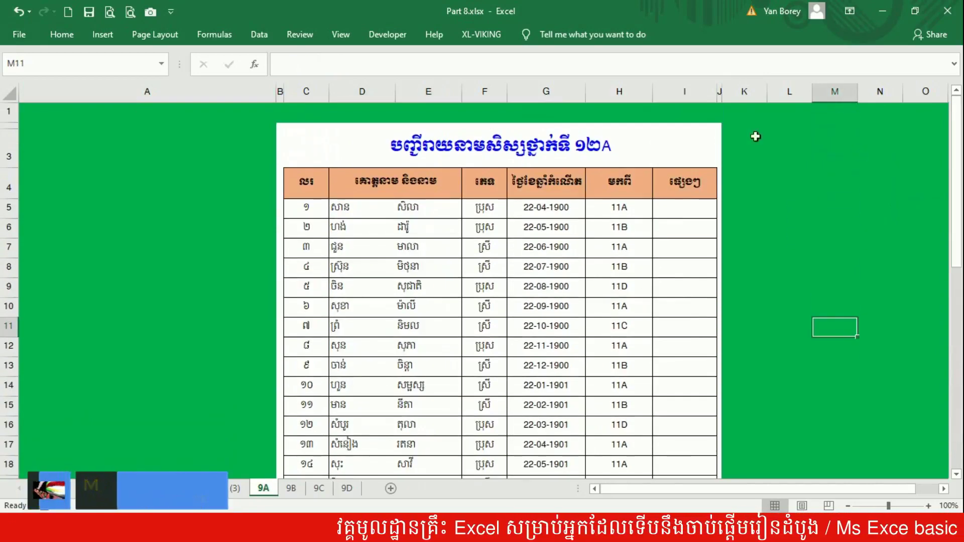
pyautogui.click(130, 14)
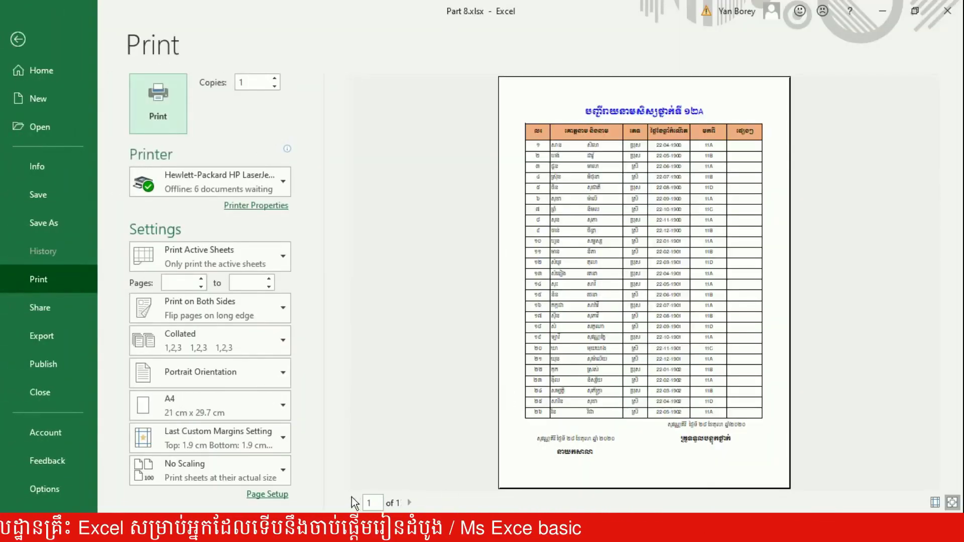
pyautogui.click(15, 40)
pyautogui.click(291, 488)
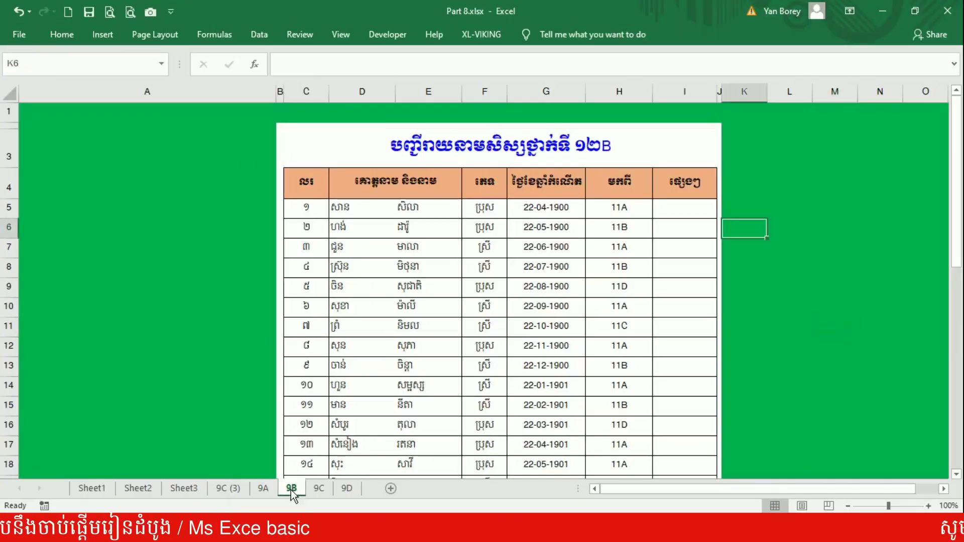
# Bring up the 9D class sheet, passing through 9C, and scroll to its top.
pyautogui.moveTo(959, 191); pyautogui.dragTo(959, 216)
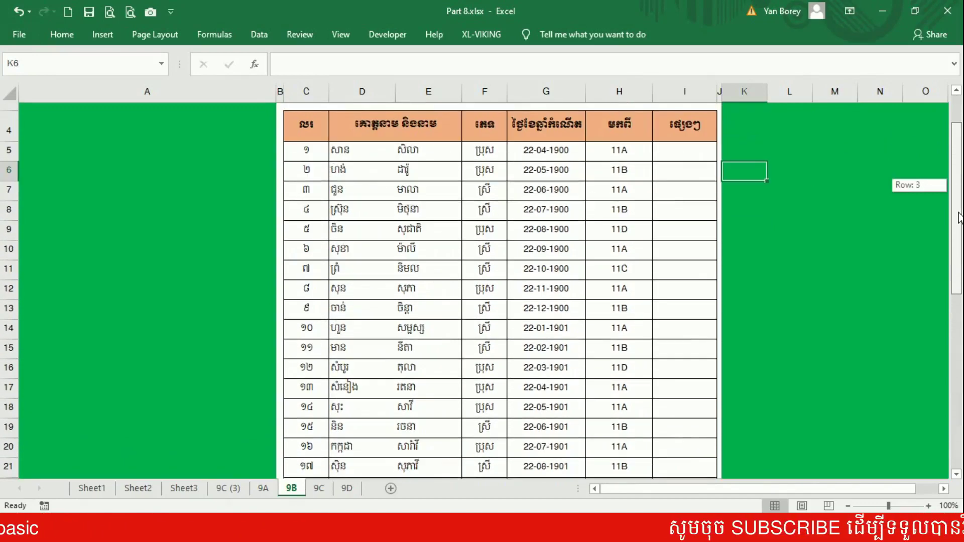
pyautogui.moveTo(959, 217); pyautogui.dragTo(959, 221)
pyautogui.click(317, 491)
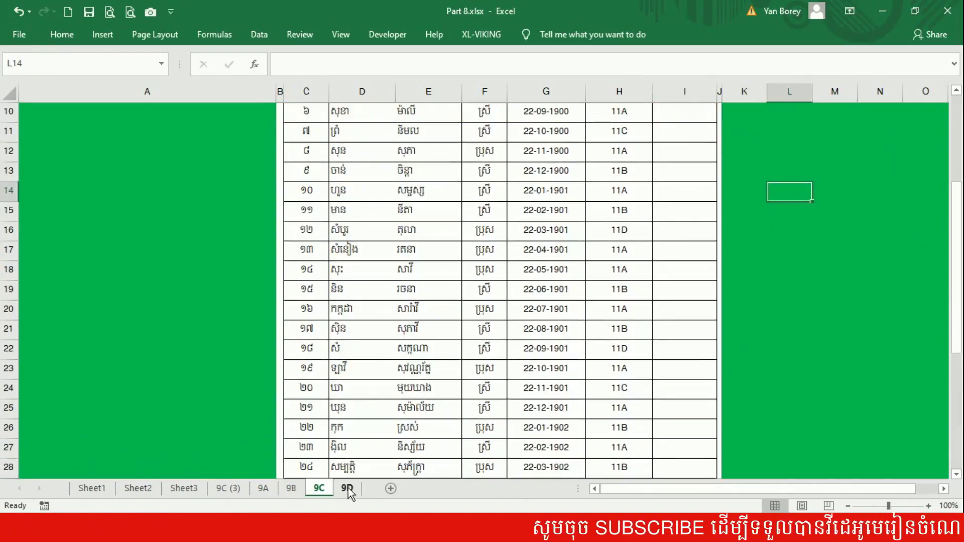
pyautogui.click(348, 488)
pyautogui.scroll(10, 682, 334)
pyautogui.scroll(1, 682, 334)
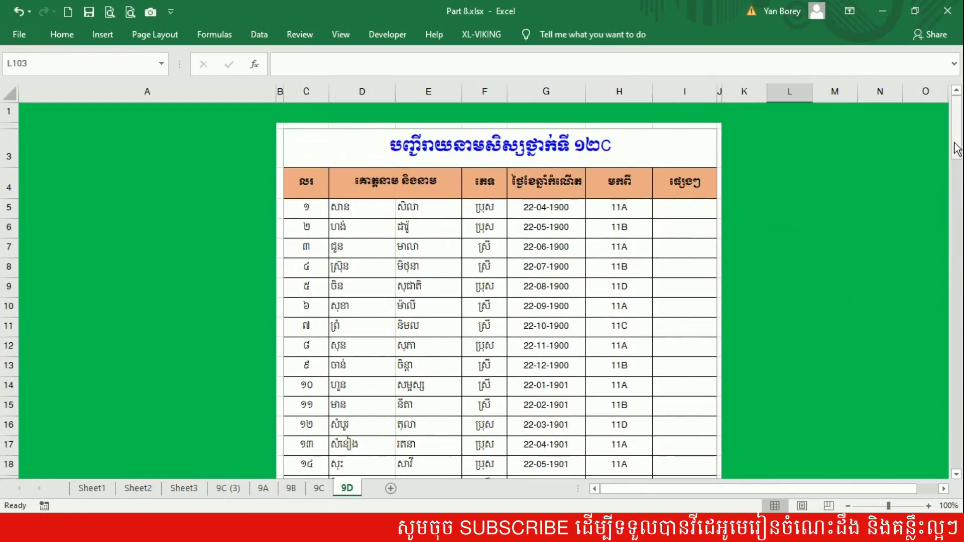
pyautogui.moveTo(956, 122); pyautogui.dragTo(947, 435)
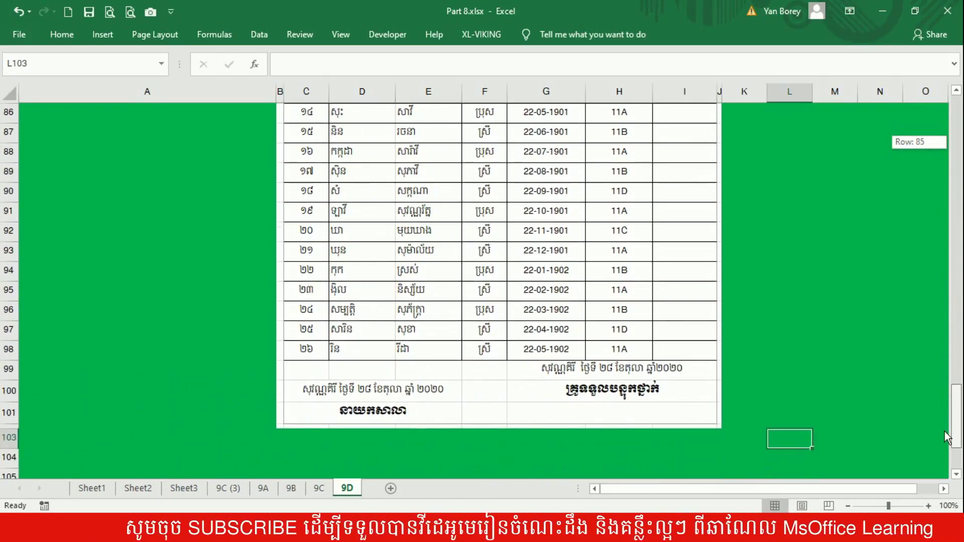
# Preview the 9D printout, paging to pages 2 and 3 of 3, then back to page 2.
pyautogui.click(125, 11)
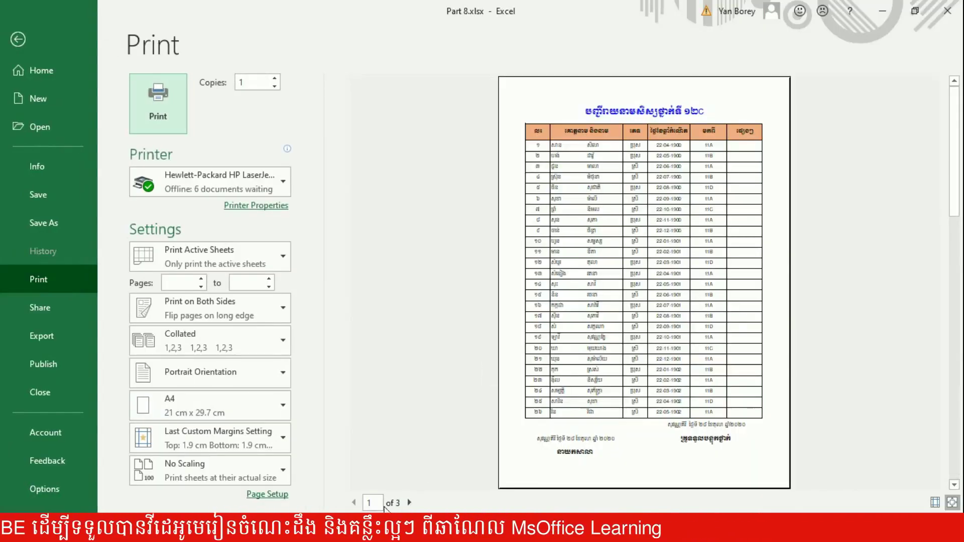
pyautogui.click(410, 502)
pyautogui.click(409, 503)
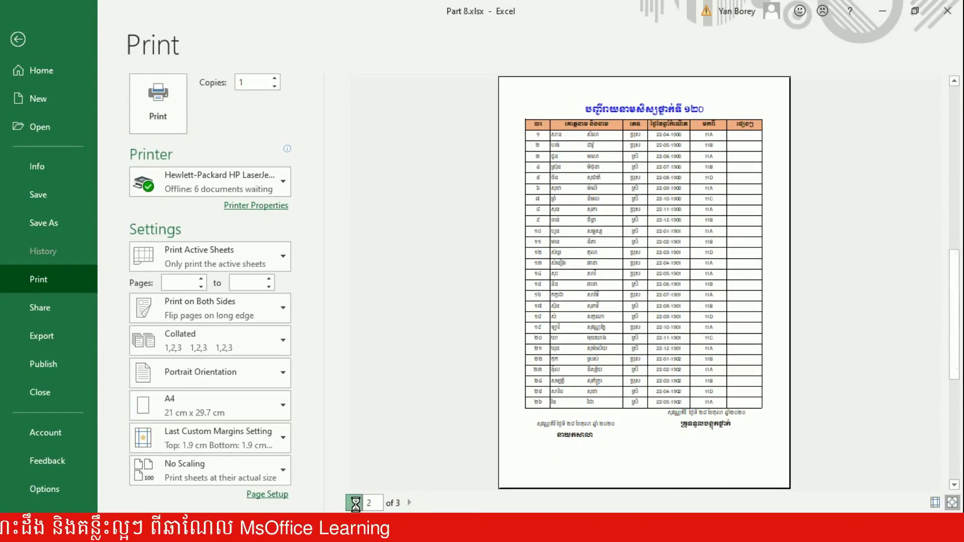
pyautogui.click(354, 502)
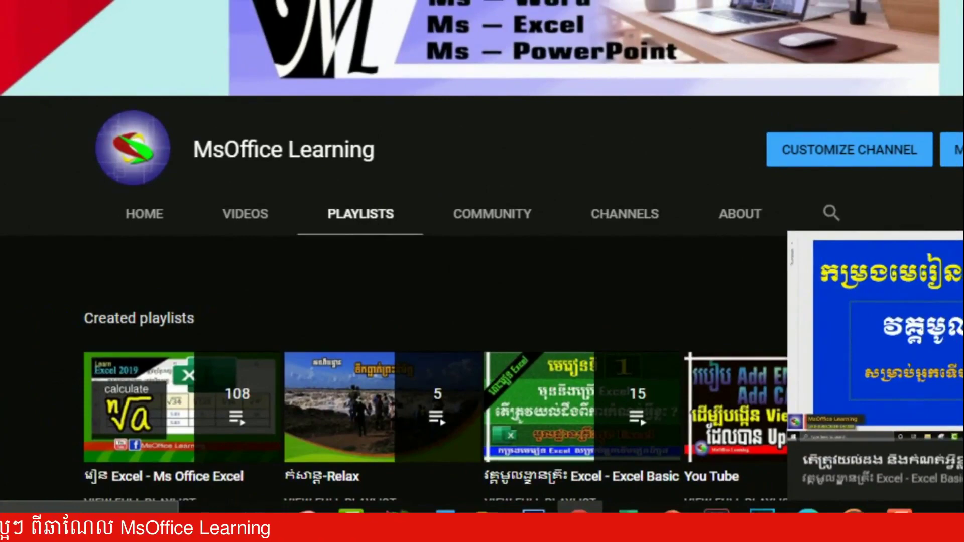
# Open the 15-video Excel - Excel Basic playlist from the channel's playlists.
pyautogui.scroll(-3, 322, 273)
pyautogui.scroll(-2, 323, 273)
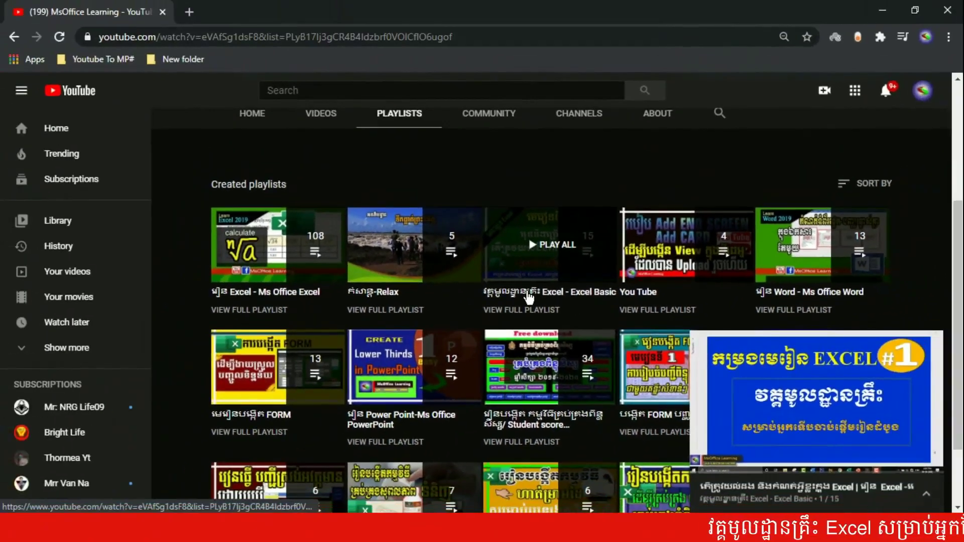
pyautogui.click(504, 278)
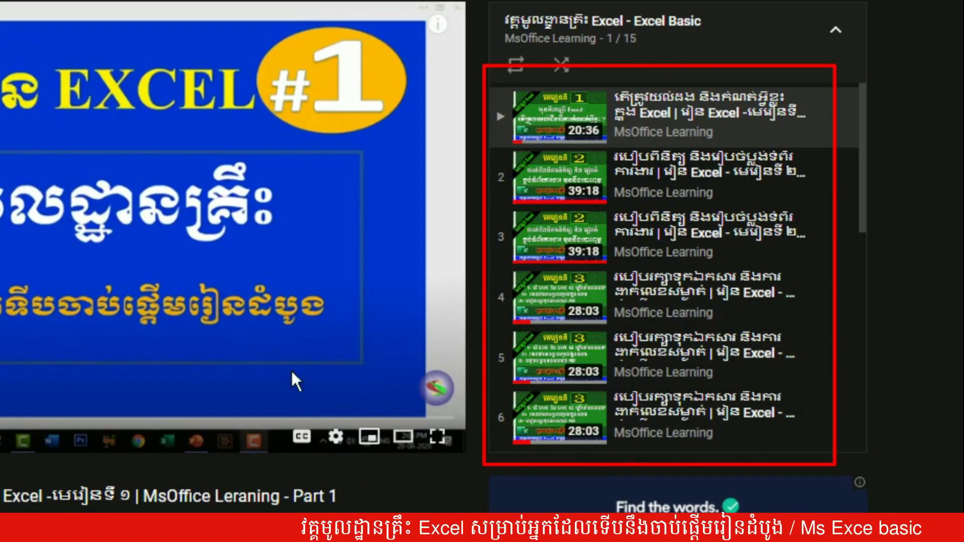
pyautogui.scroll(-3, 856, 91)
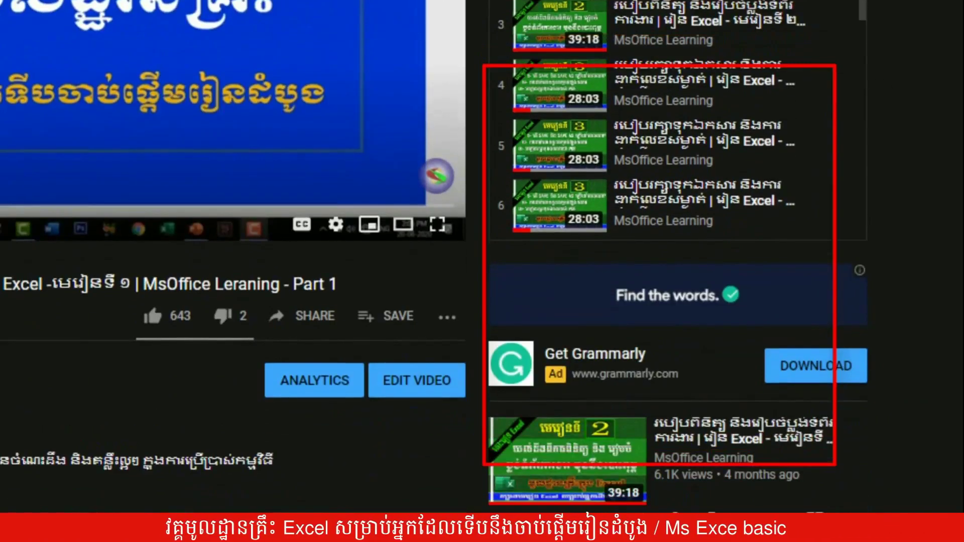
pyautogui.scroll(3, 856, 90)
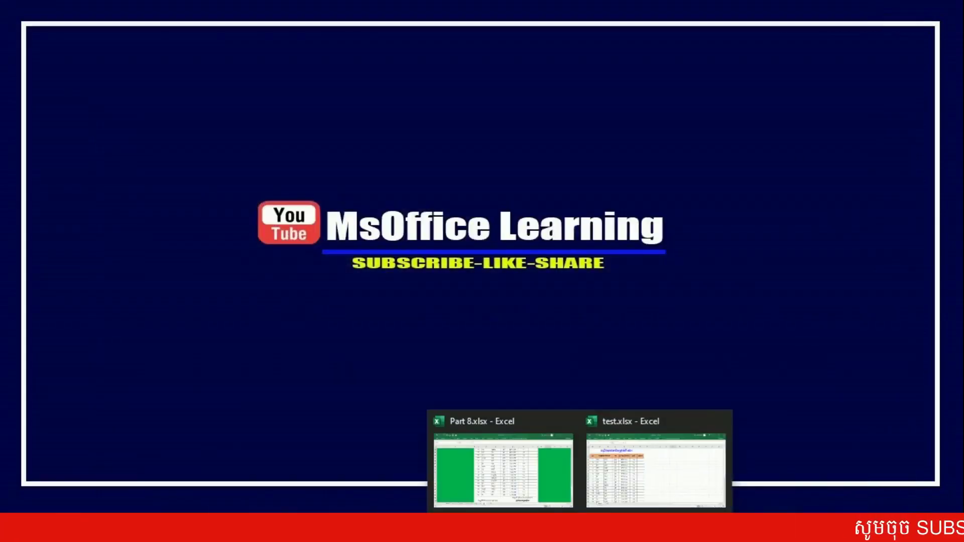
# Switch to the test.xlsx workbook holding the single class 12A list.
pyautogui.click(615, 481)
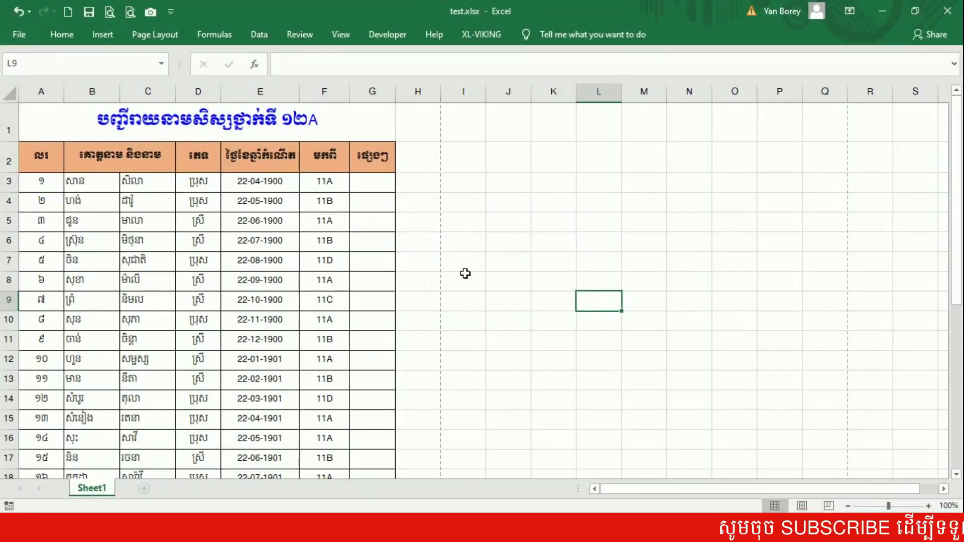
pyautogui.scroll(-10, 465, 273)
pyautogui.scroll(6, 473, 275)
pyautogui.scroll(5, 473, 284)
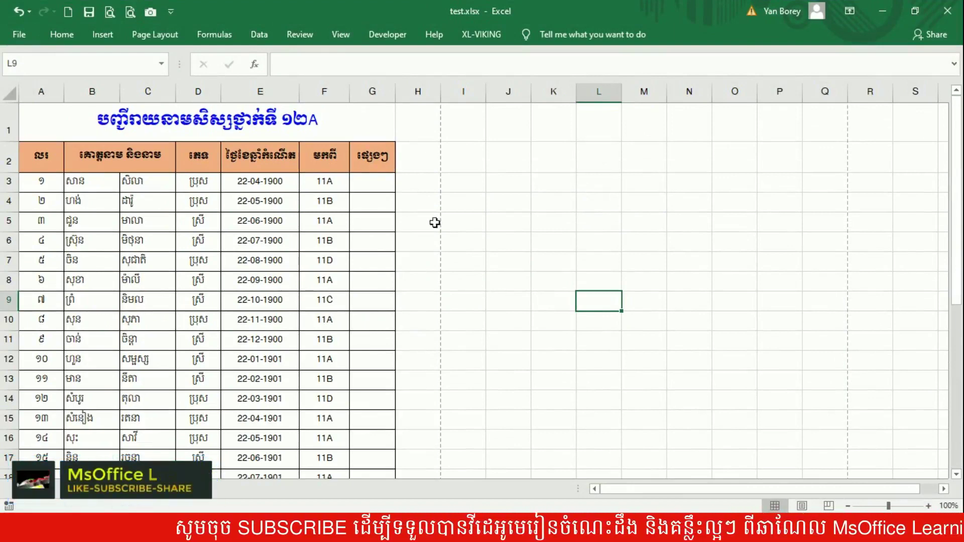
# Check columns A and J–S, then preview test.xlsx's list on Portrait A4 across 2 pages.
pyautogui.click(49, 91)
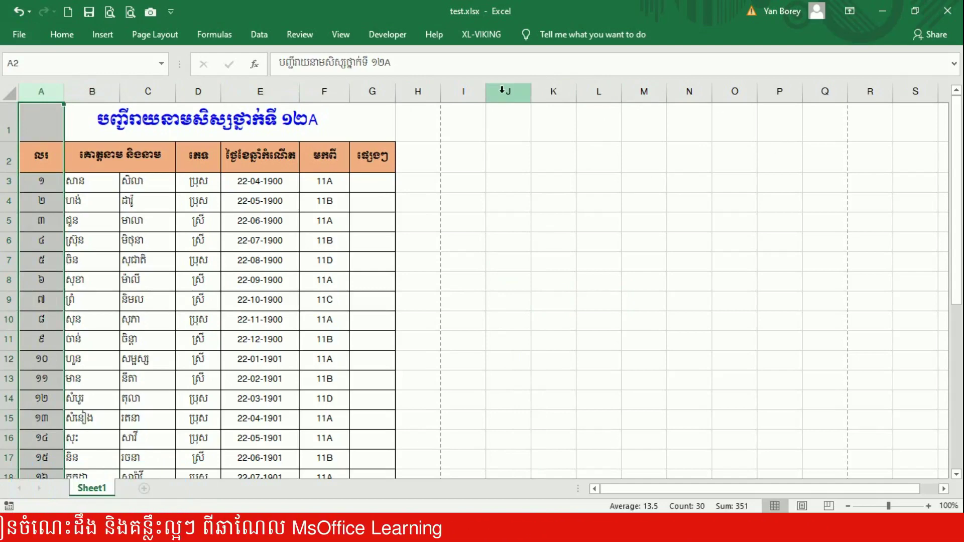
pyautogui.moveTo(508, 91); pyautogui.dragTo(896, 95)
pyautogui.click(468, 189)
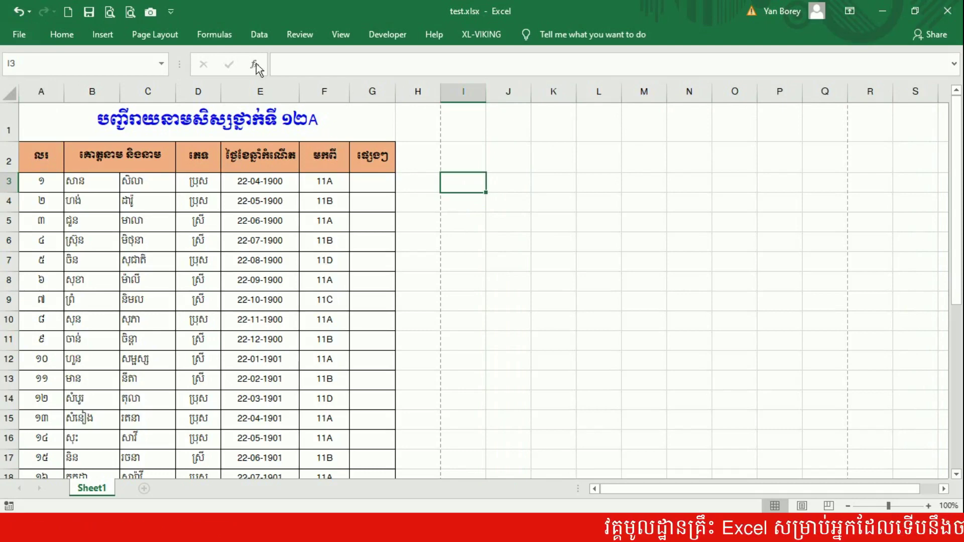
pyautogui.click(130, 12)
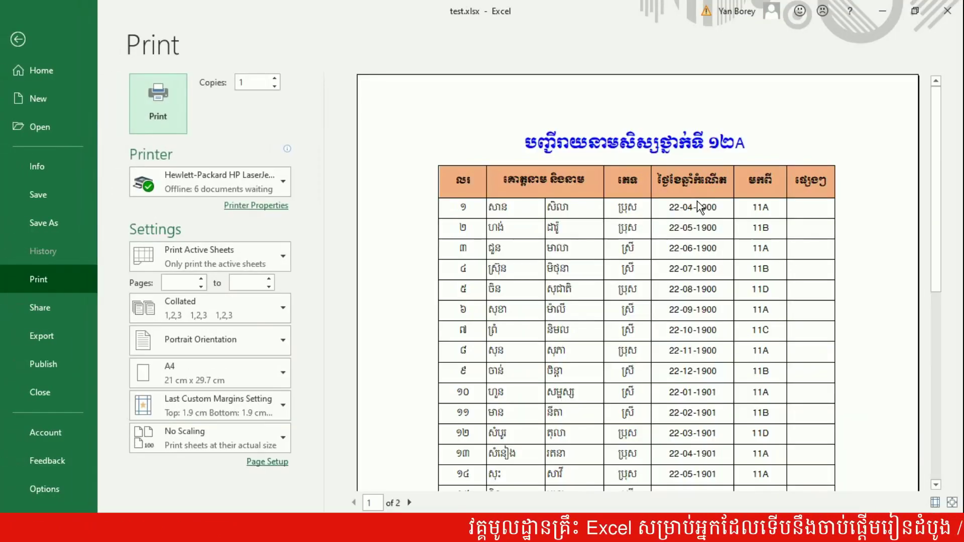
pyautogui.scroll(-1, 713, 258)
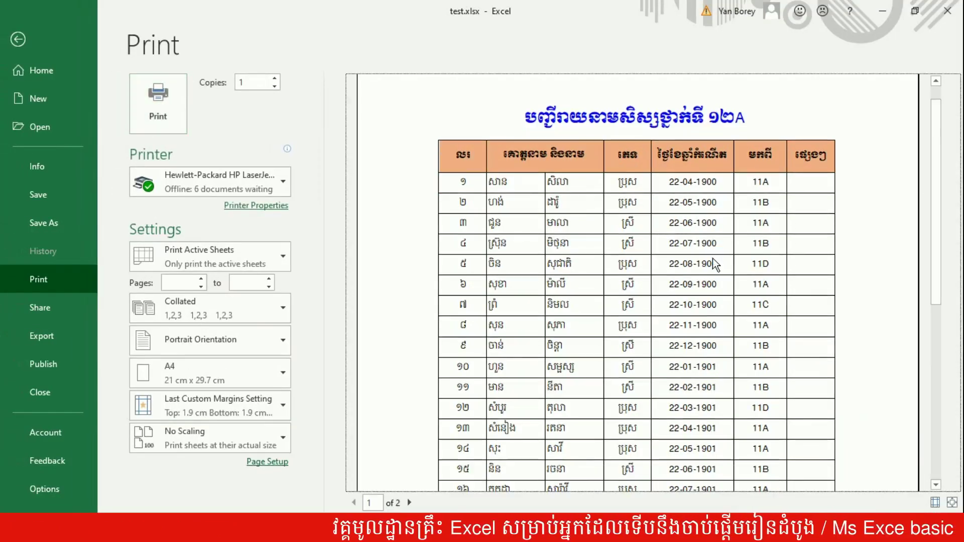
pyautogui.click(717, 239)
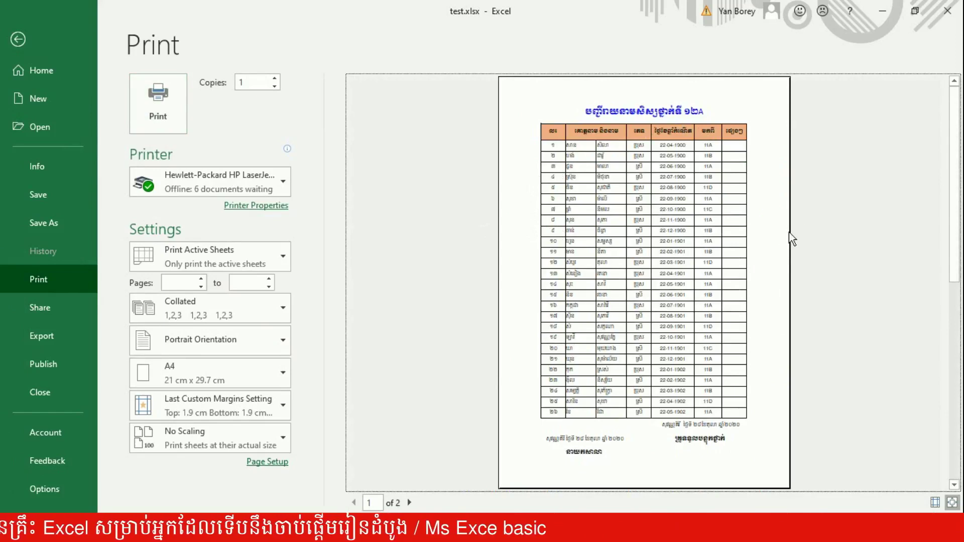
pyautogui.click(18, 40)
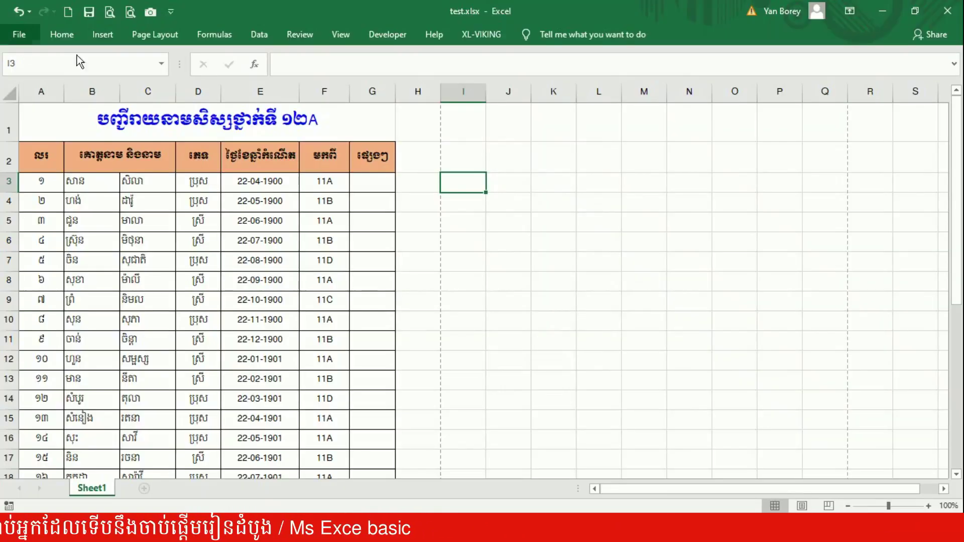
# In Page Setup, set the 12A list's paper size to A4 and go to the Margins settings.
pyautogui.click(152, 36)
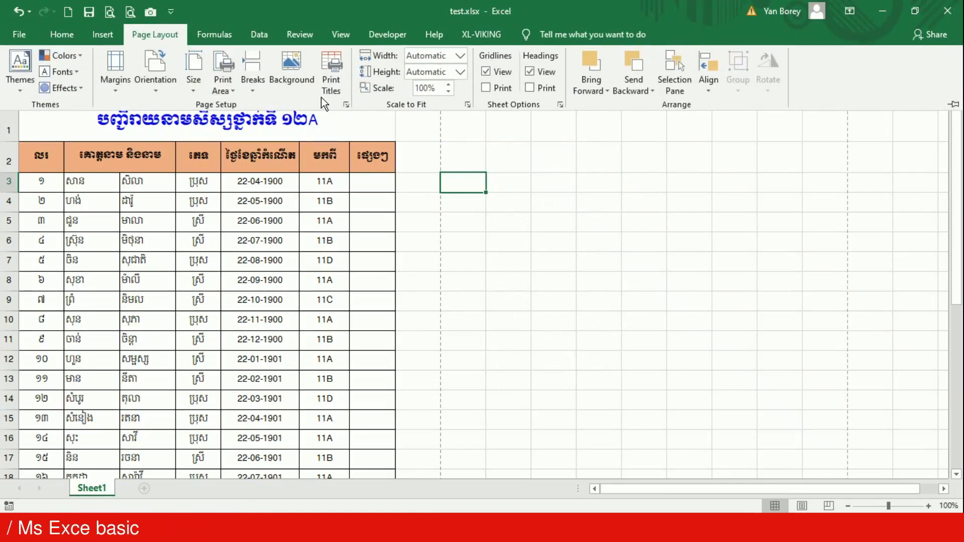
pyautogui.click(344, 105)
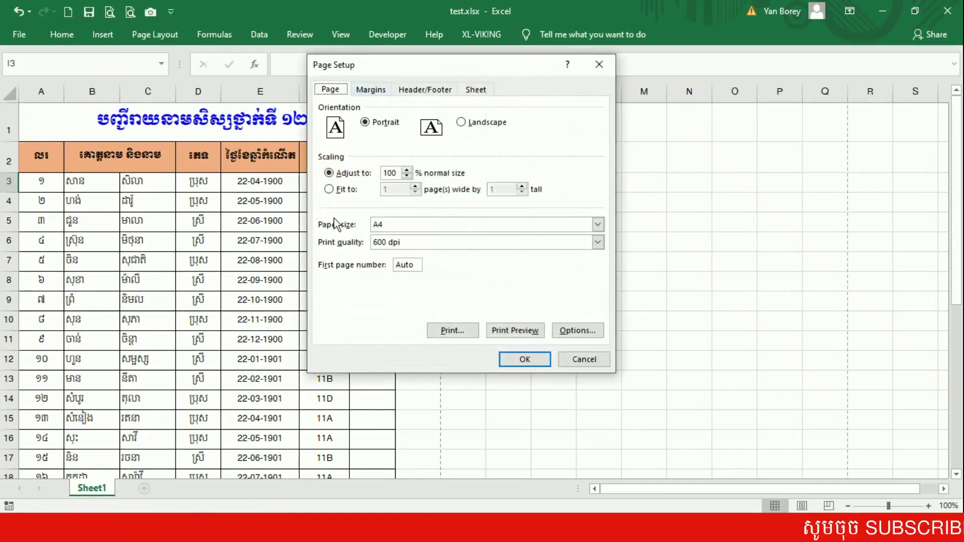
pyautogui.click(598, 224)
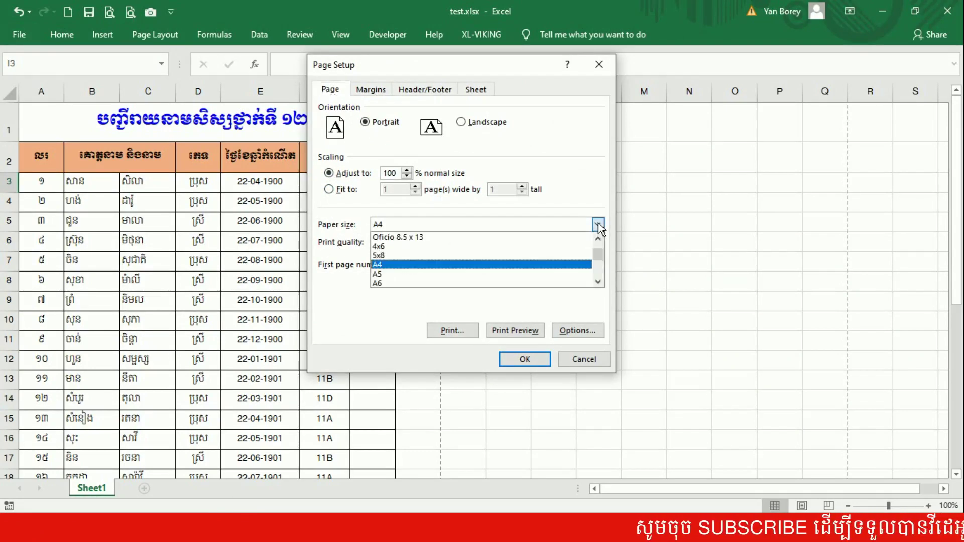
pyautogui.click(380, 264)
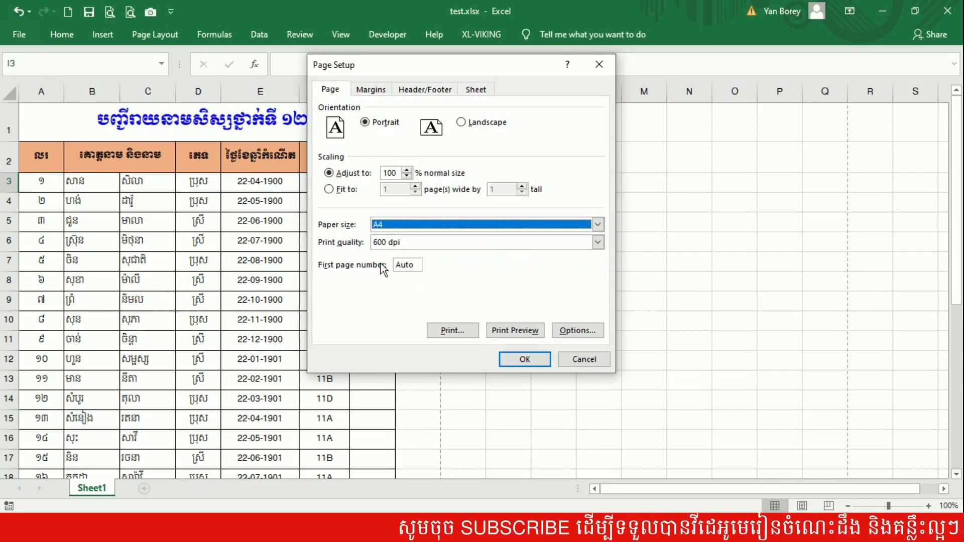
pyautogui.click(370, 91)
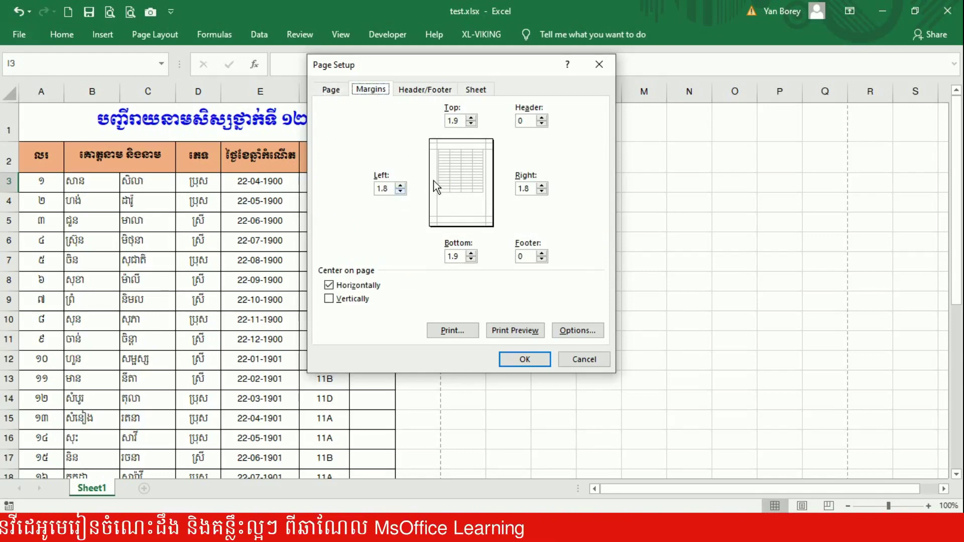
# Set margins to 1 cm left, right and top, 0.4 cm bottom, keeping horizontal centring.
pyautogui.click(400, 192)
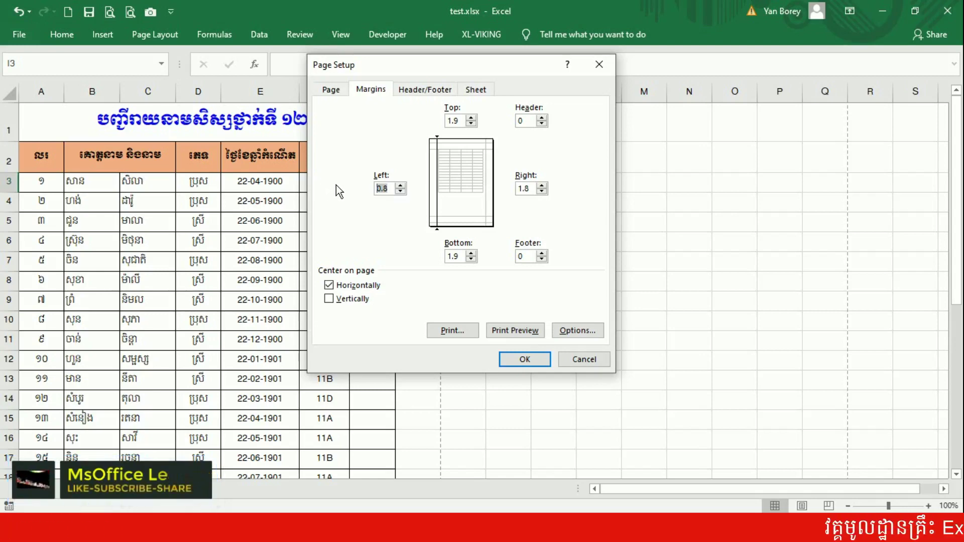
pyautogui.write('១')
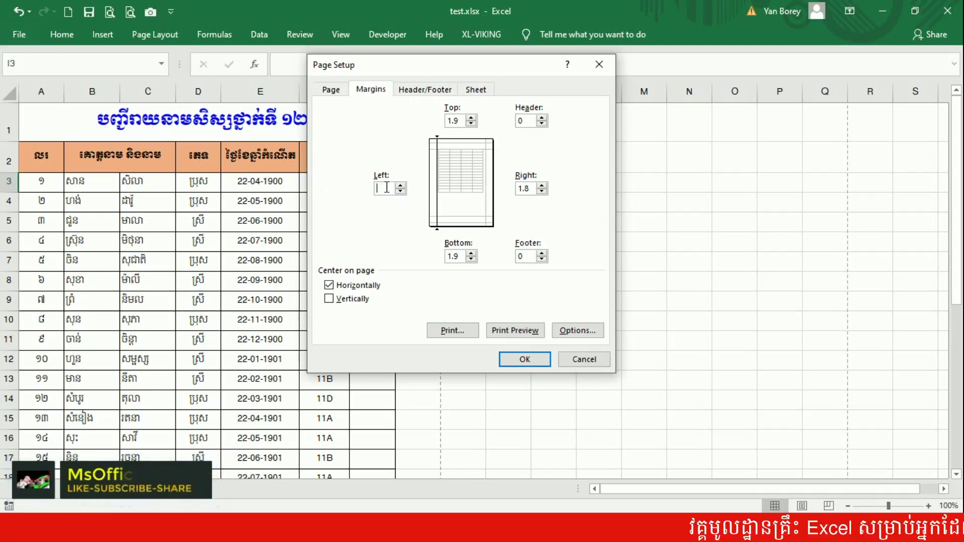
pyautogui.press('Tab')
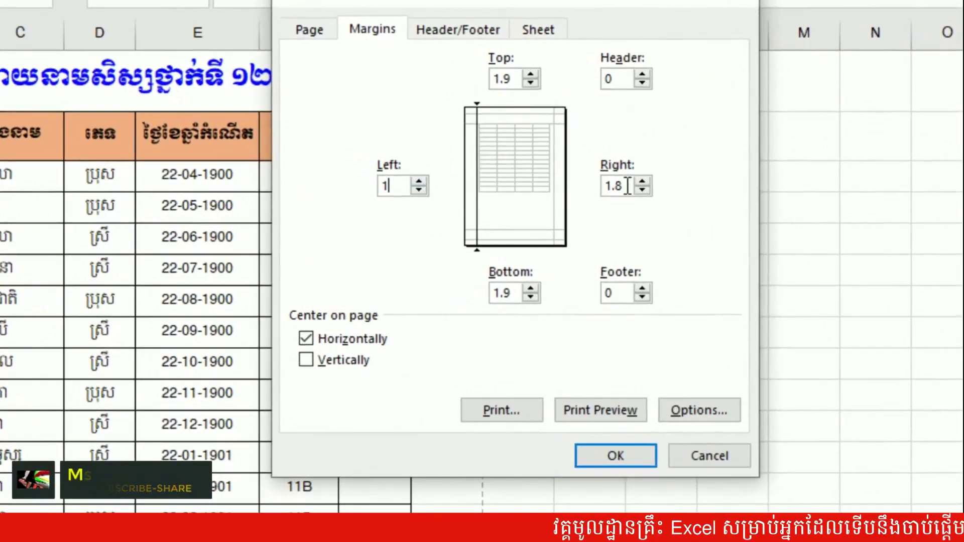
pyautogui.write('1')
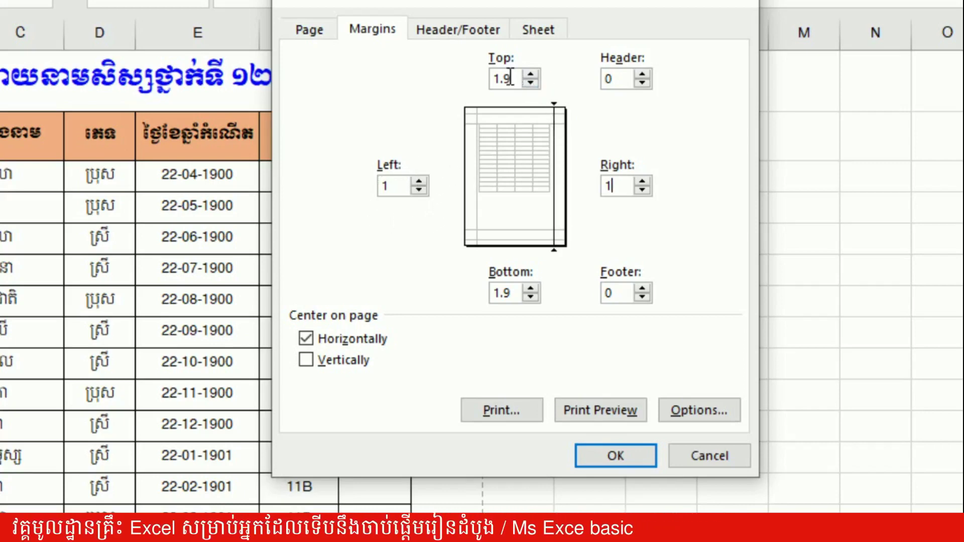
pyautogui.moveTo(519, 79); pyautogui.dragTo(452, 81)
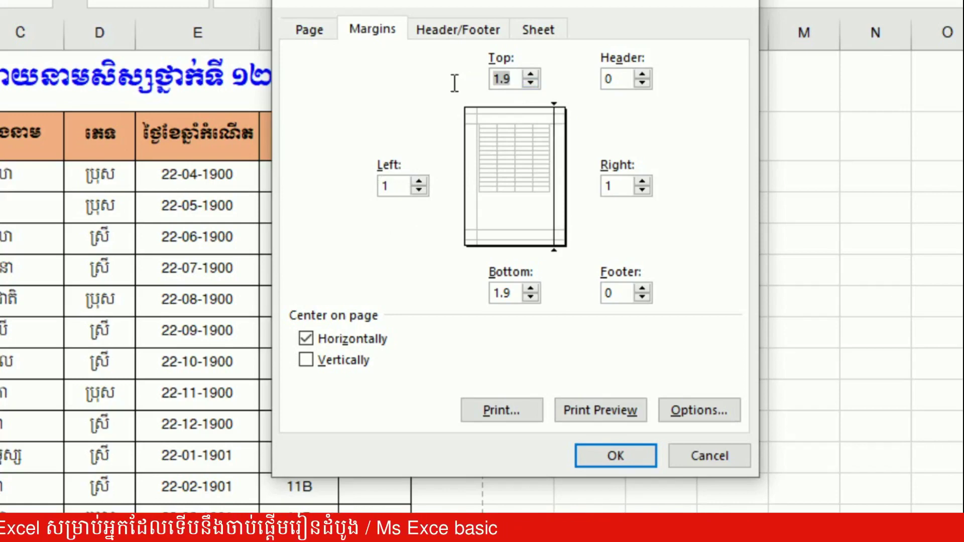
pyautogui.write('1')
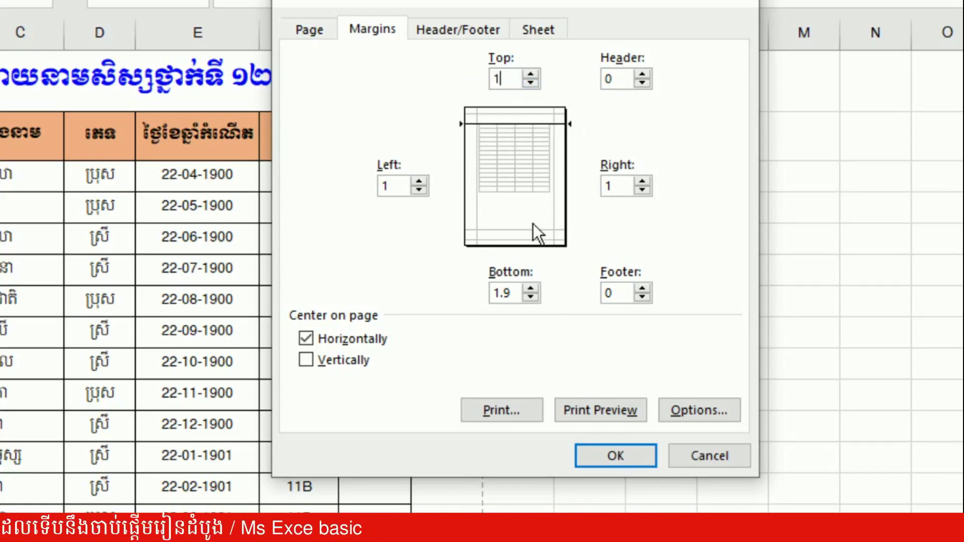
pyautogui.click(533, 300)
pyautogui.click(535, 298)
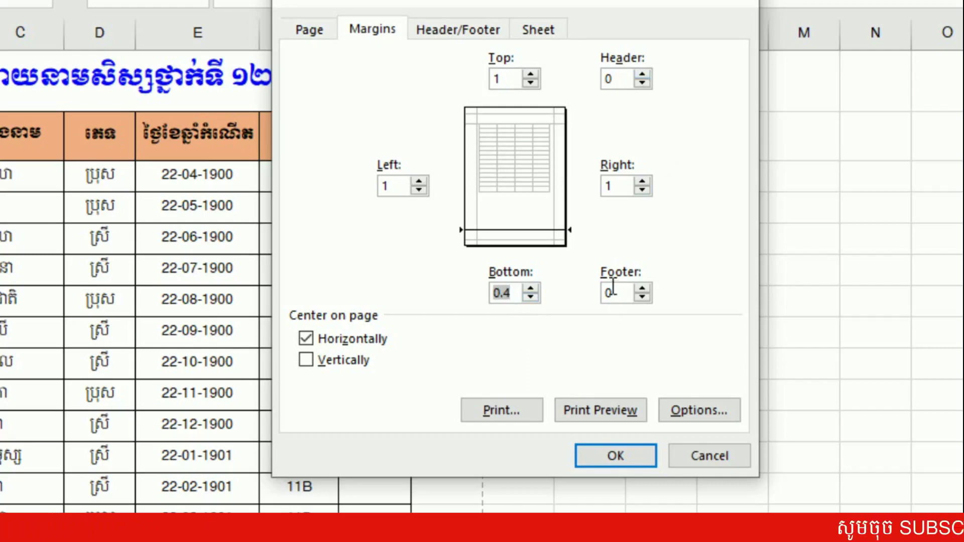
pyautogui.click(308, 339)
pyautogui.click(307, 343)
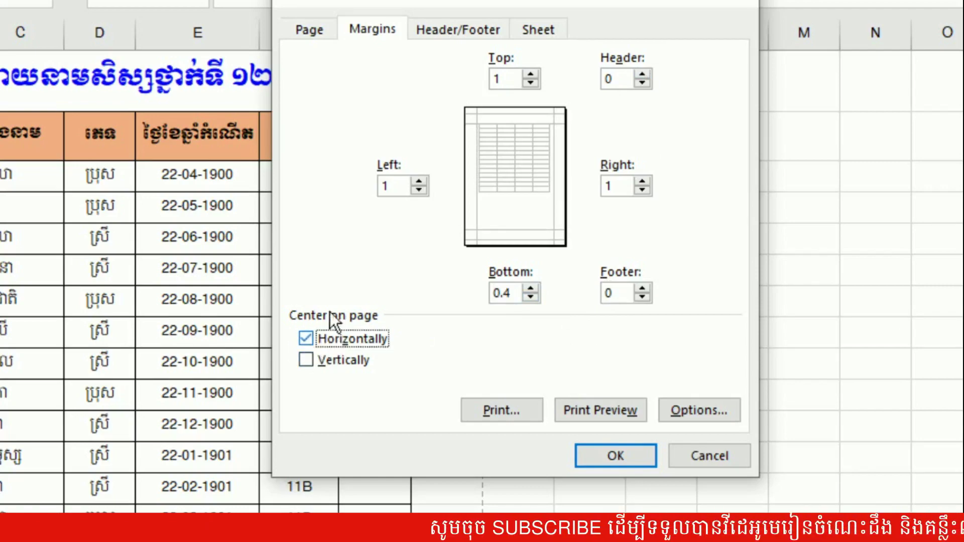
pyautogui.click(592, 454)
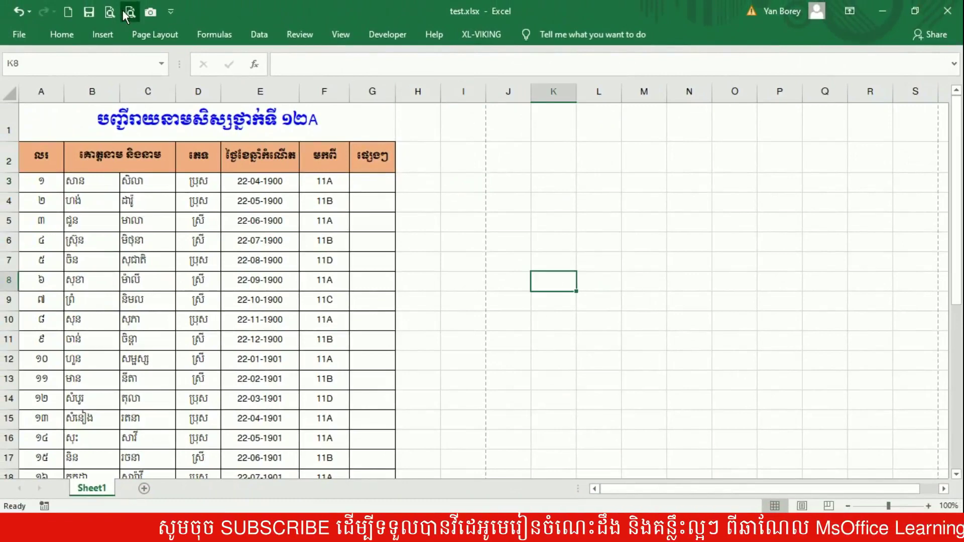
# Preview the page, then widen columns F and G out to the page-break line.
pyautogui.hotkey('ctrl', 'p')
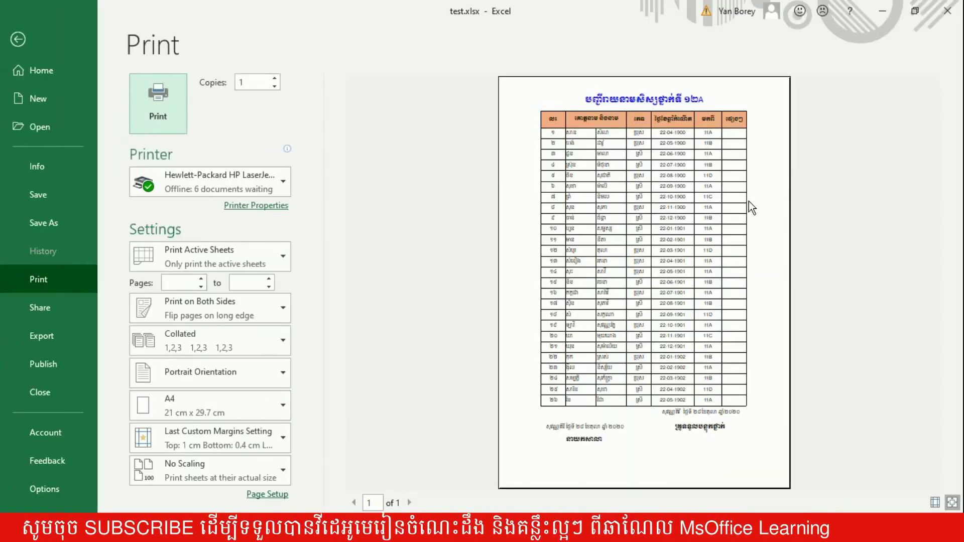
pyautogui.click(18, 38)
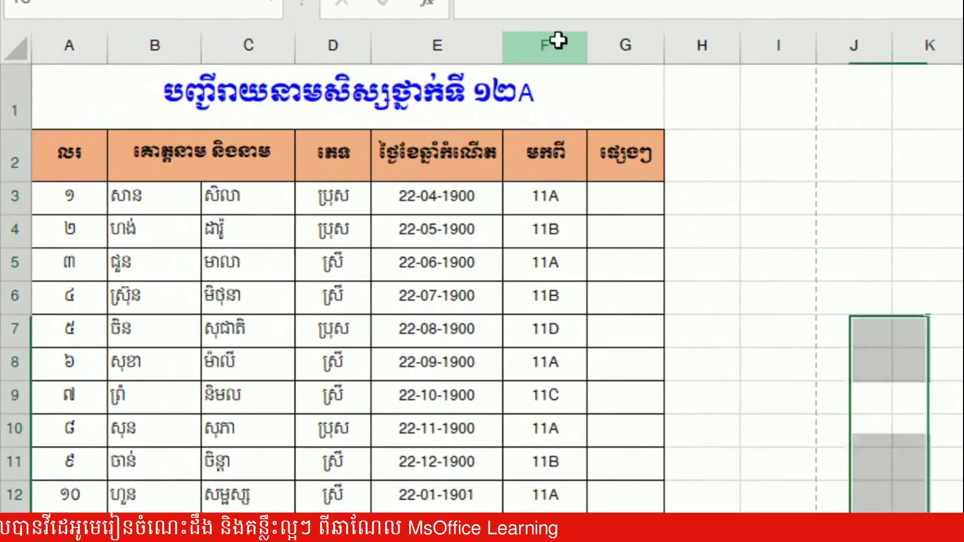
pyautogui.moveTo(321, 91); pyautogui.dragTo(355, 91)
pyautogui.moveTo(596, 38); pyautogui.dragTo(609, 38)
pyautogui.click(706, 81)
pyautogui.moveTo(694, 46); pyautogui.dragTo(719, 51)
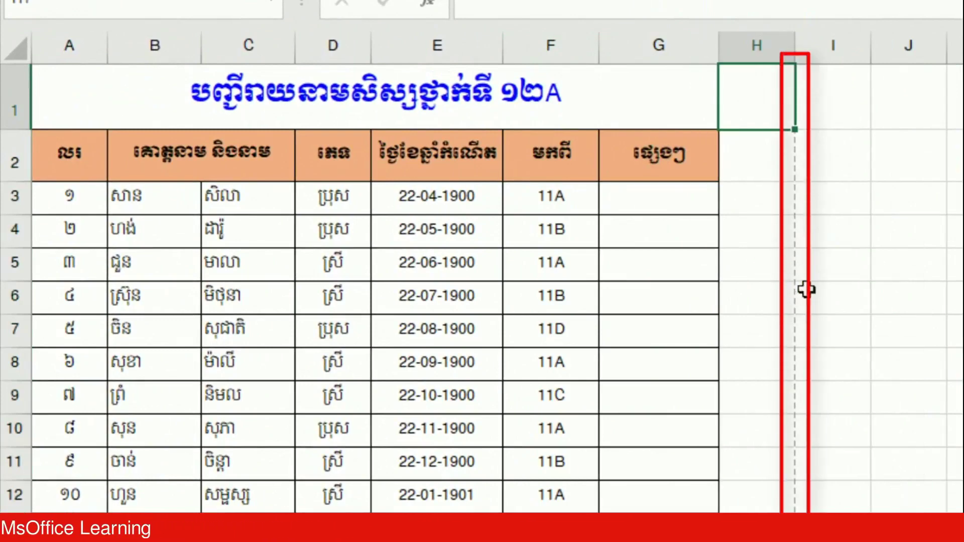
# Widen columns F, E and D, then confirm the list fits one A4 page in preview.
pyautogui.moveTo(601, 48); pyautogui.dragTo(617, 49)
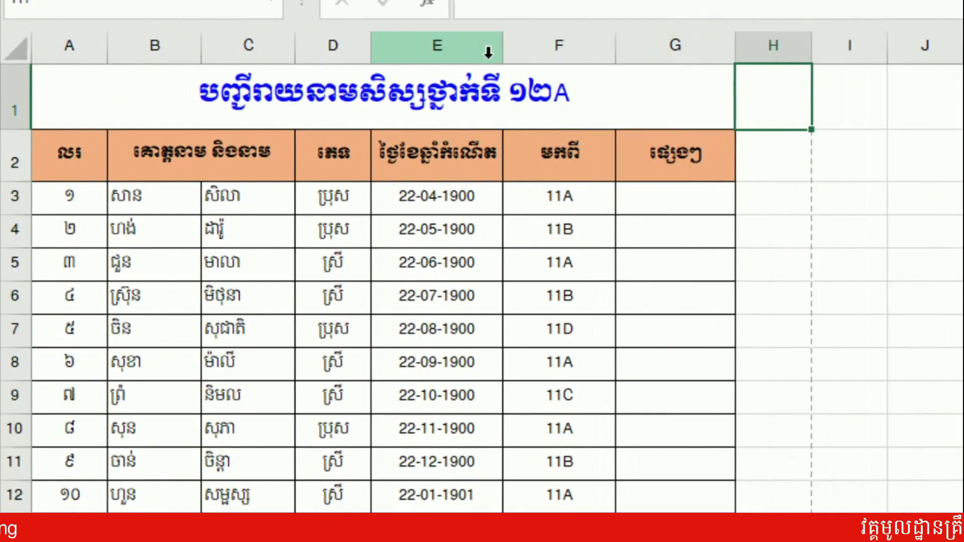
pyautogui.moveTo(520, 59); pyautogui.dragTo(523, 59)
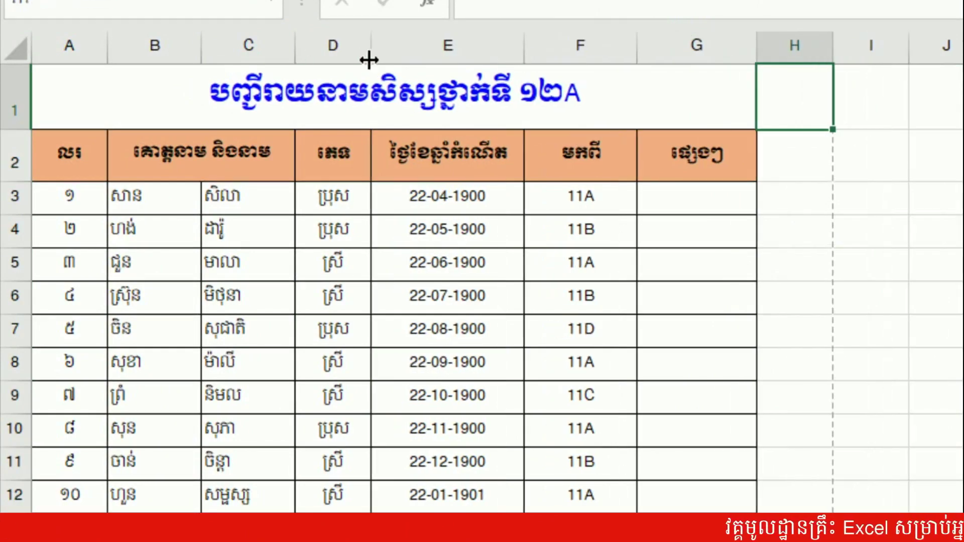
pyautogui.moveTo(369, 59); pyautogui.dragTo(399, 58)
pyautogui.click(675, 231)
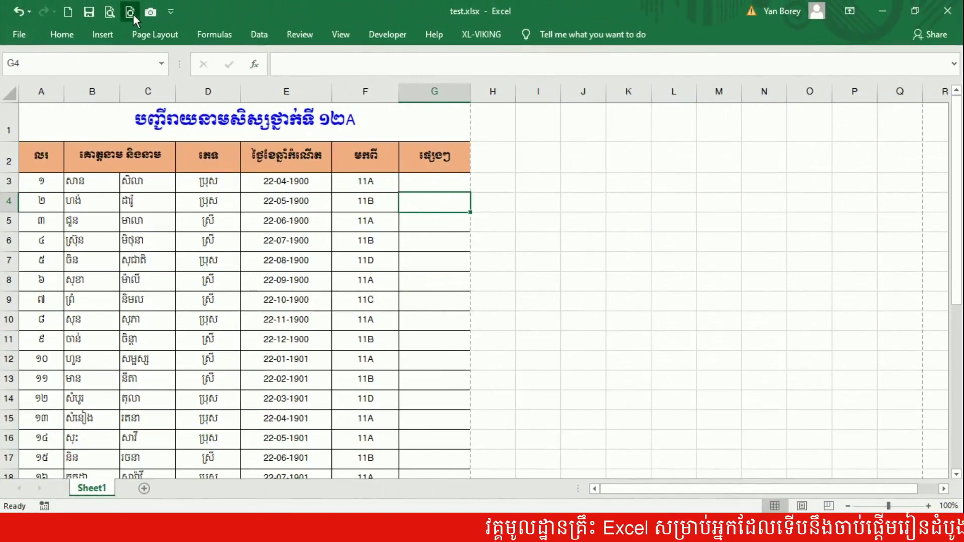
pyautogui.click(134, 14)
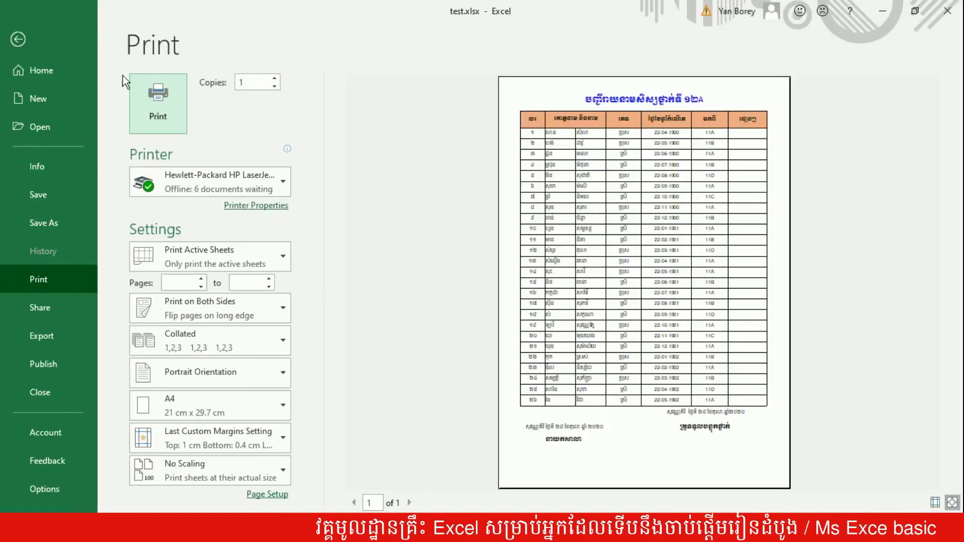
pyautogui.click(20, 41)
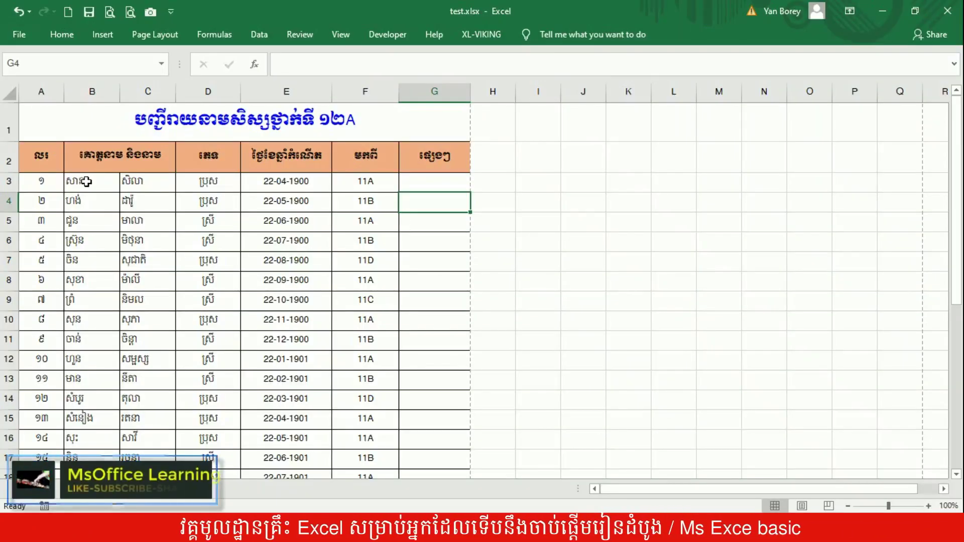
# Widen column I, enter the first student's full name in I1, and select names B3:C12.
pyautogui.moveTo(125, 181); pyautogui.dragTo(125, 266)
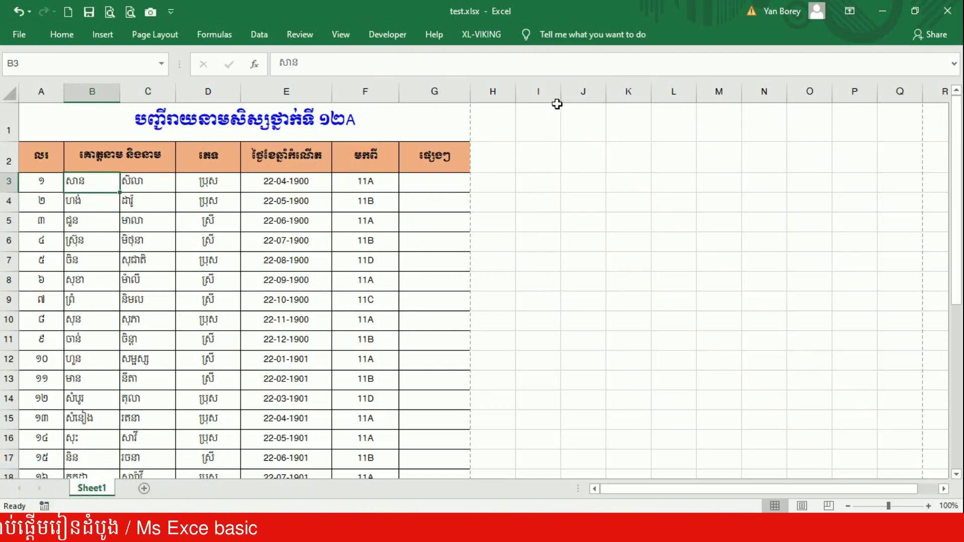
pyautogui.moveTo(606, 91); pyautogui.dragTo(621, 92)
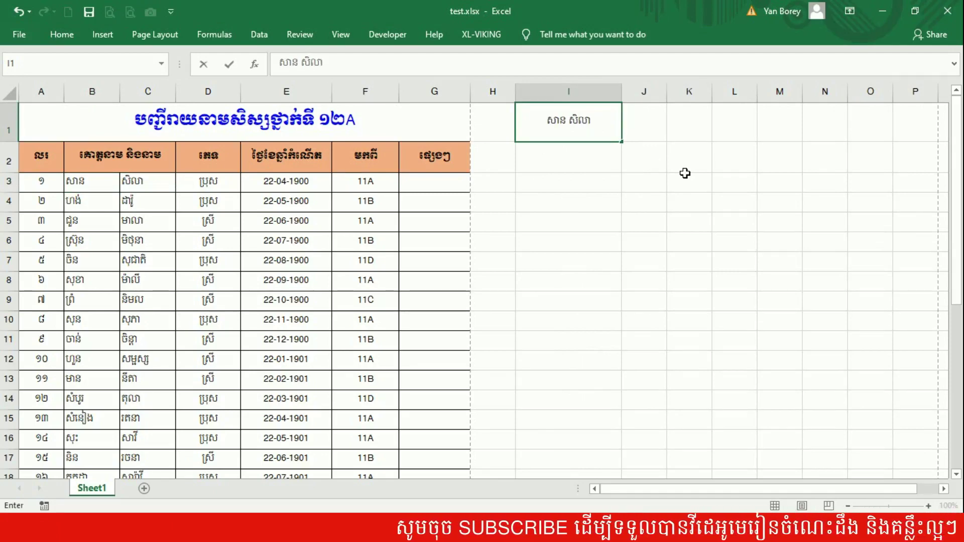
pyautogui.press('Return')
pyautogui.click(607, 134)
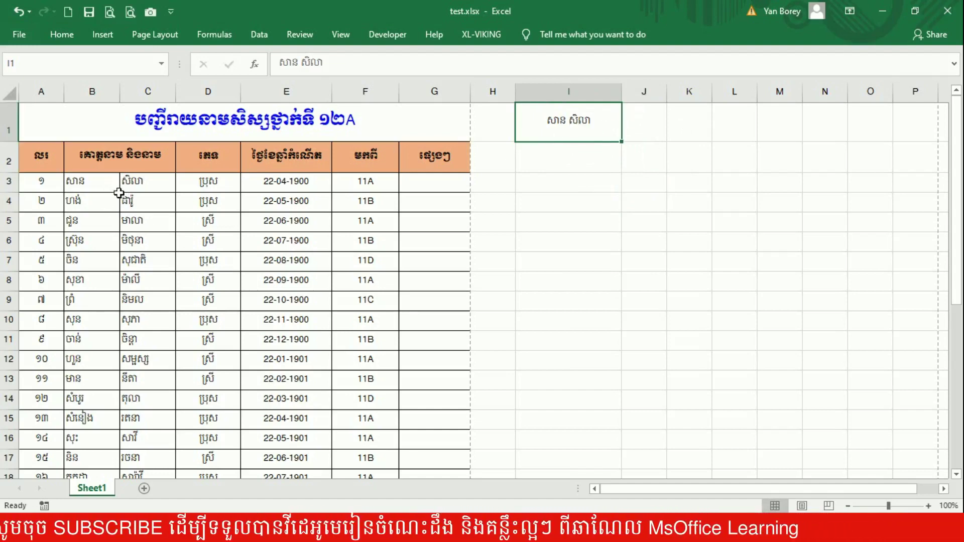
pyautogui.moveTo(115, 188); pyautogui.dragTo(151, 360)
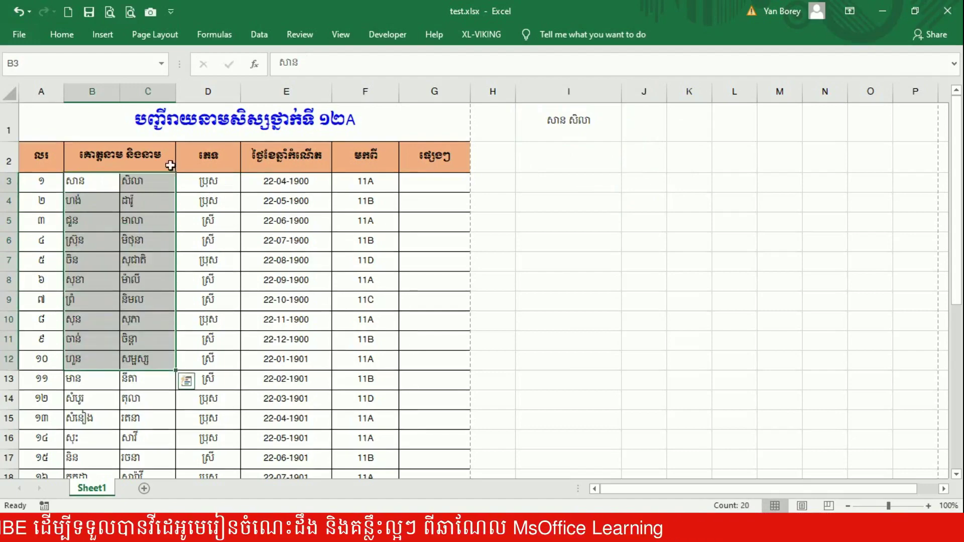
# Check the print preview of the class 12A name list, then return to the worksheet.
pyautogui.click(133, 11)
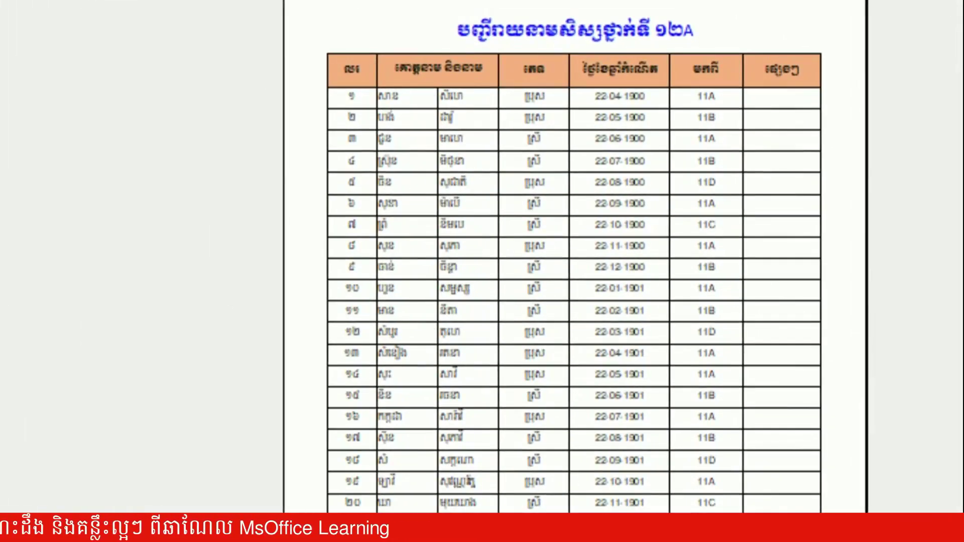
pyautogui.press('Escape')
pyautogui.click(573, 134)
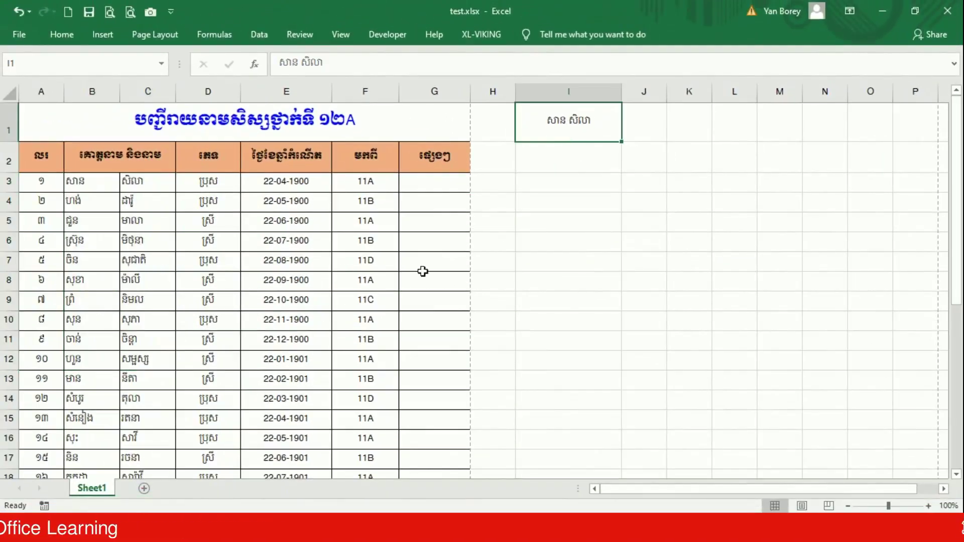
pyautogui.moveTo(125, 212); pyautogui.dragTo(135, 326)
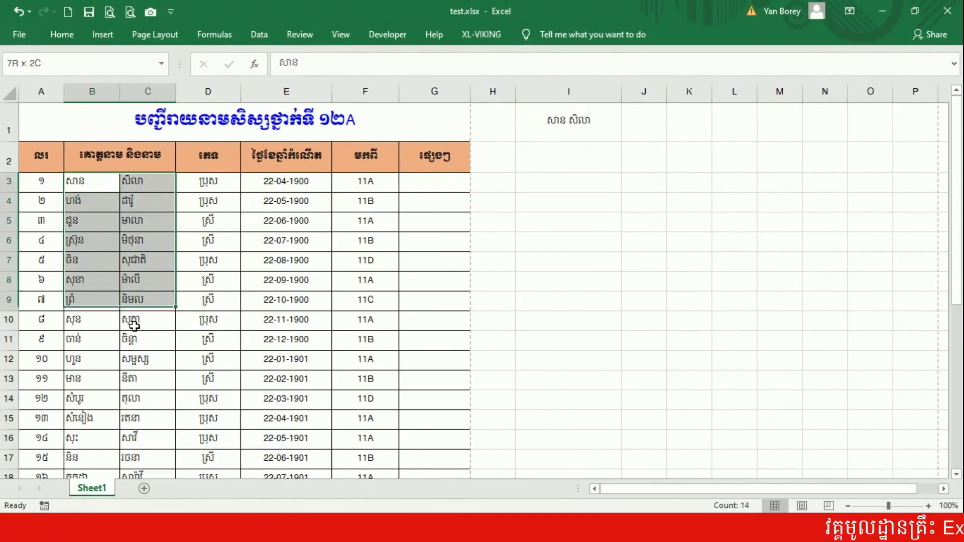
pyautogui.click(125, 179)
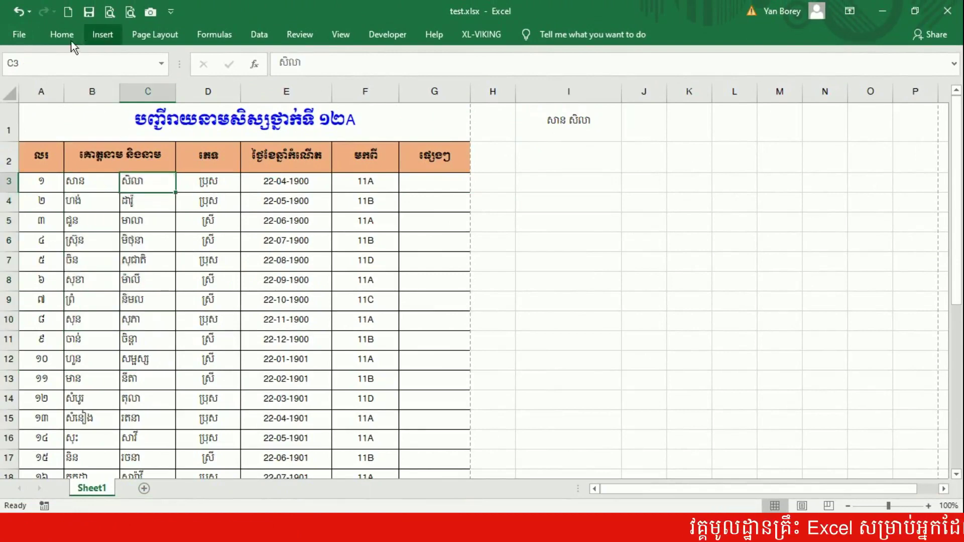
pyautogui.click(126, 17)
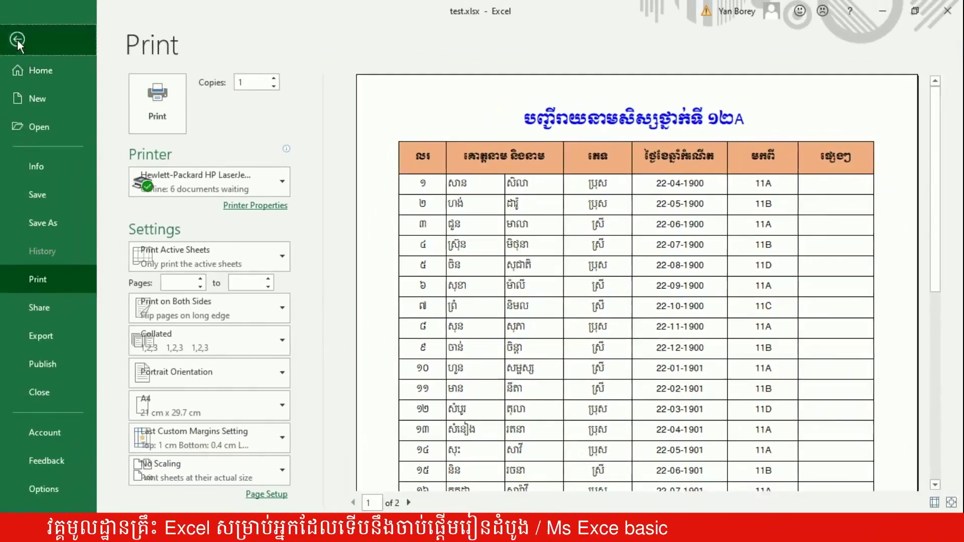
pyautogui.click(17, 39)
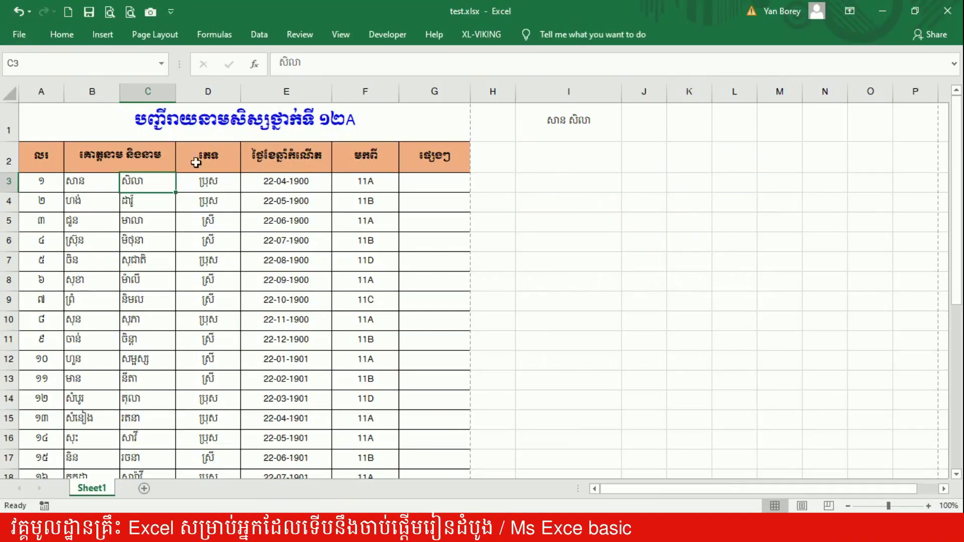
# Remove the inside vertical border between family-name and given-name columns for the student rows.
pyautogui.moveTo(76, 180)
pyautogui.mouseDown()
pyautogui.moveTo(133, 390)
pyautogui.moveTo(155, 371)
pyautogui.mouseUp()
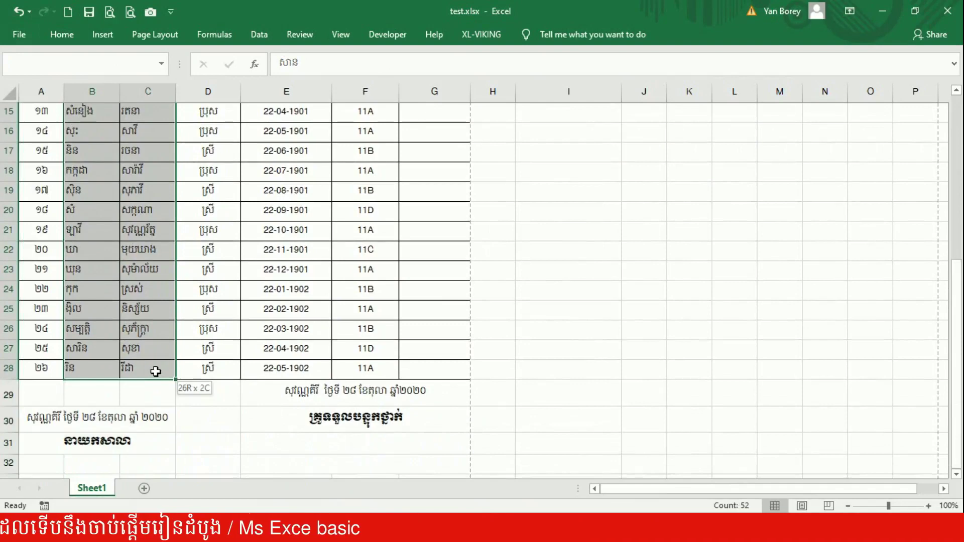
pyautogui.rightClick(132, 250)
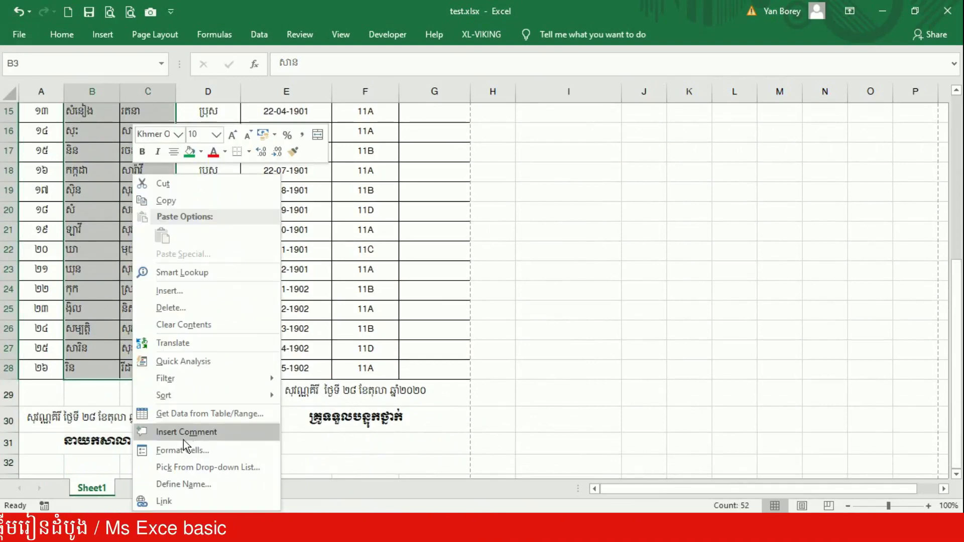
pyautogui.click(183, 454)
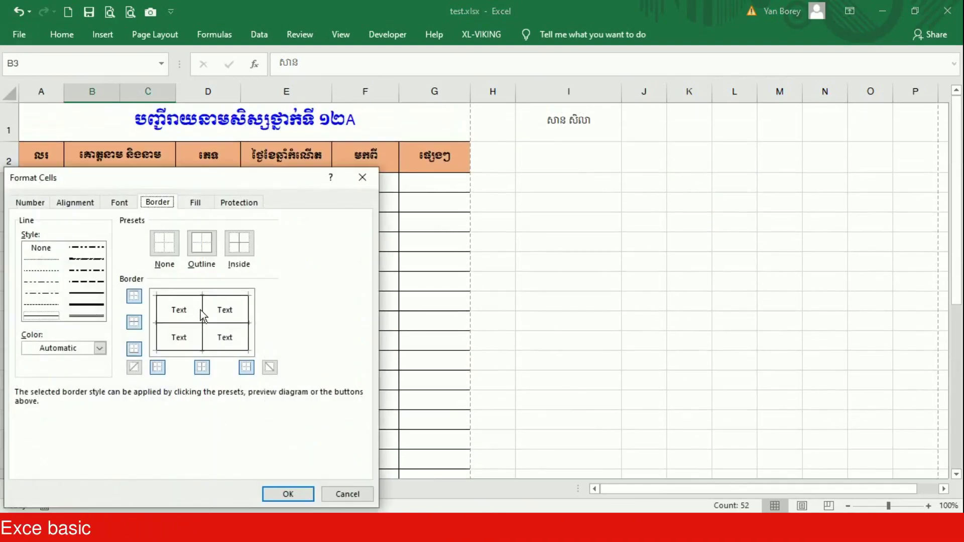
pyautogui.click(202, 309)
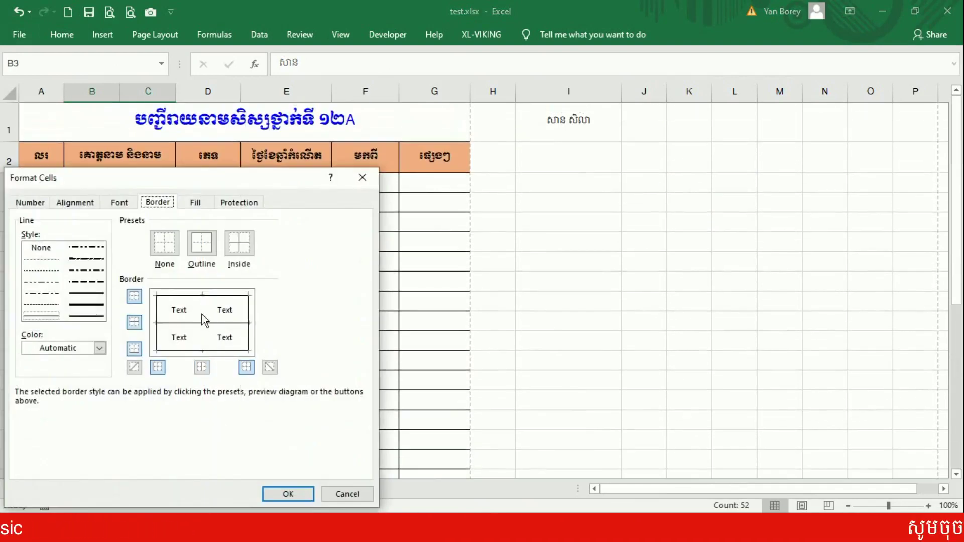
pyautogui.click(290, 493)
pyautogui.click(151, 299)
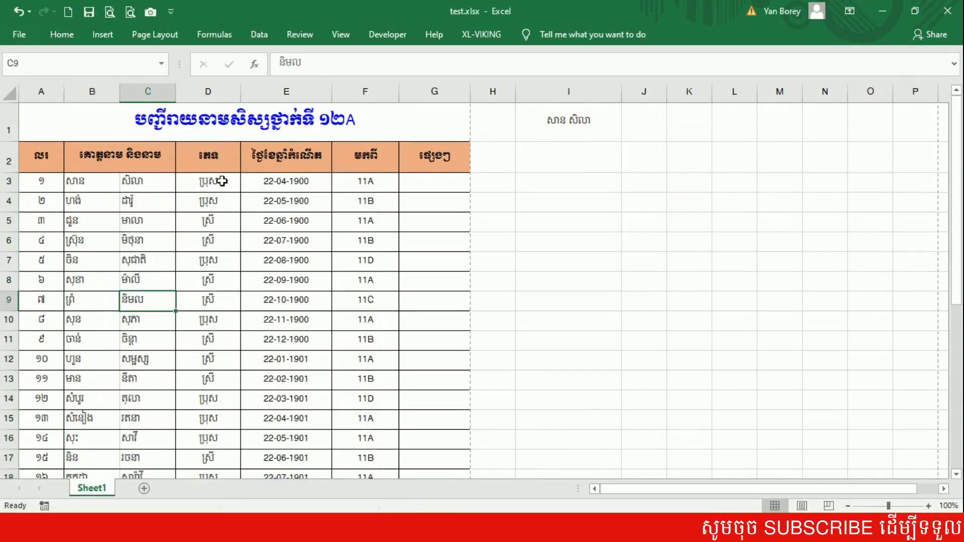
pyautogui.click(132, 13)
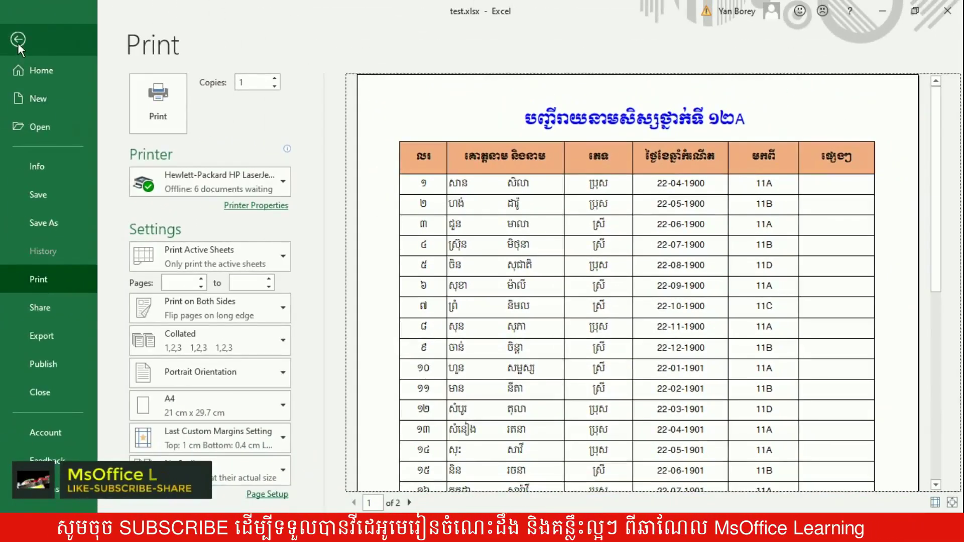
pyautogui.click(19, 43)
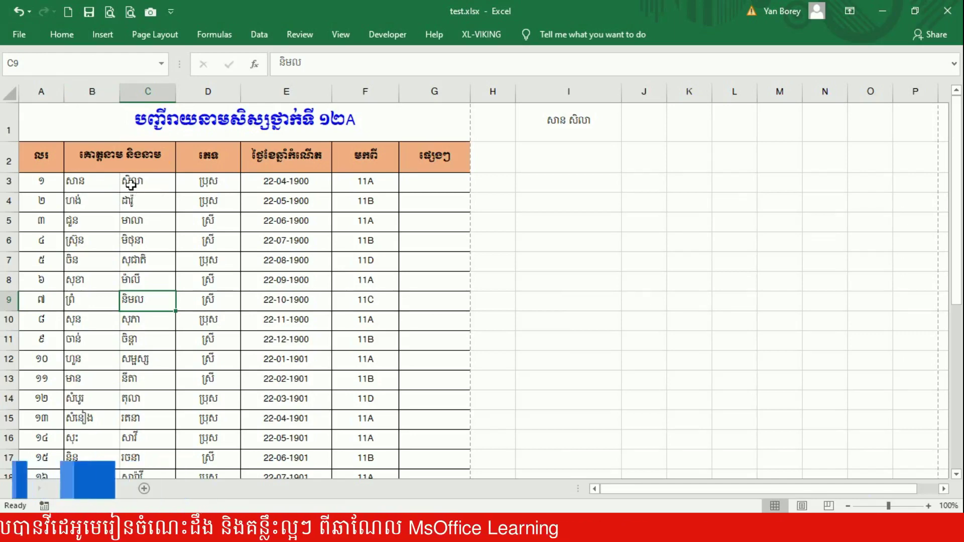
pyautogui.click(91, 182)
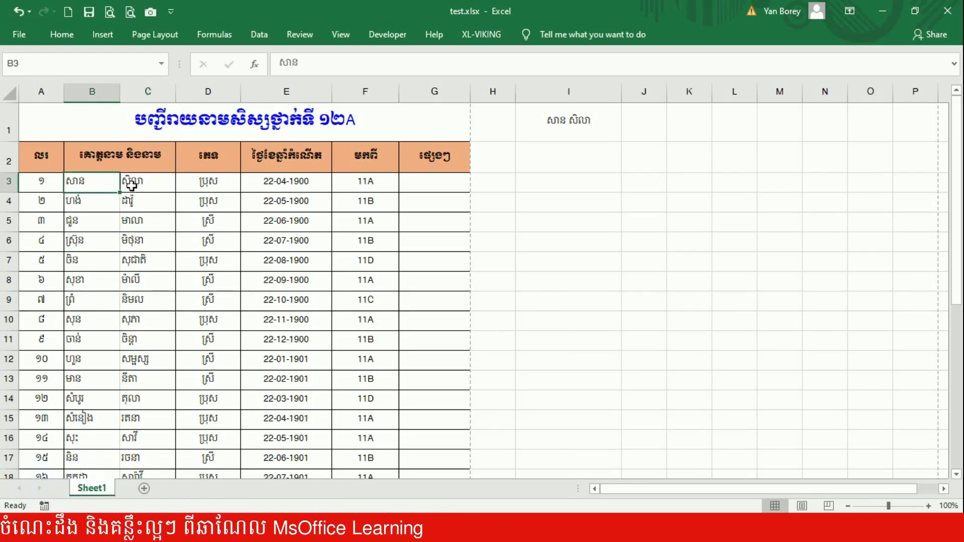
pyautogui.click(528, 131)
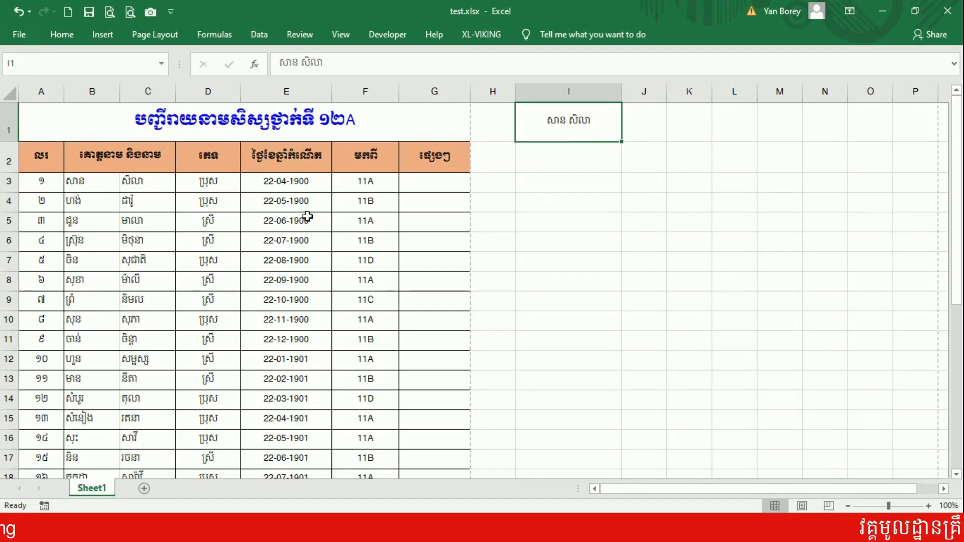
pyautogui.moveTo(39, 146); pyautogui.dragTo(241, 190)
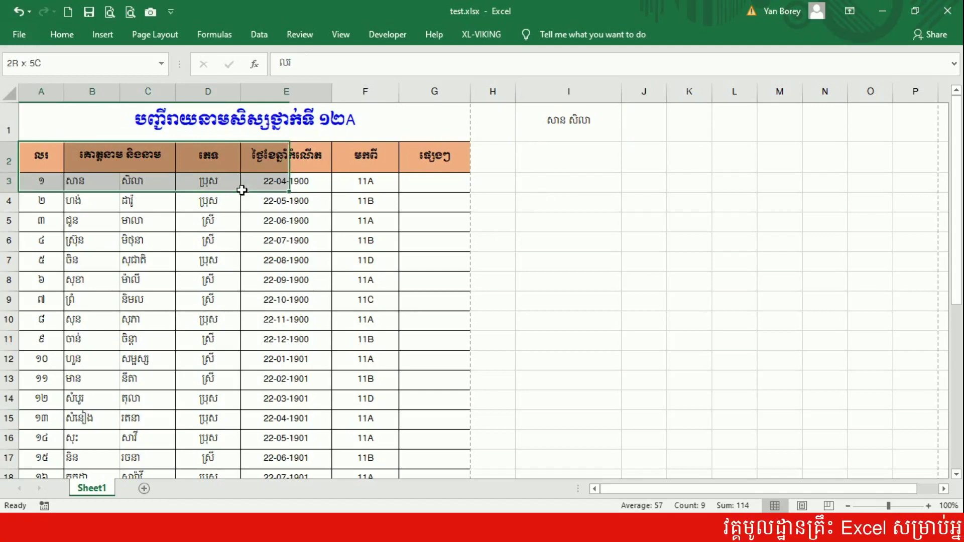
pyautogui.moveTo(392, 92); pyautogui.dragTo(636, 114)
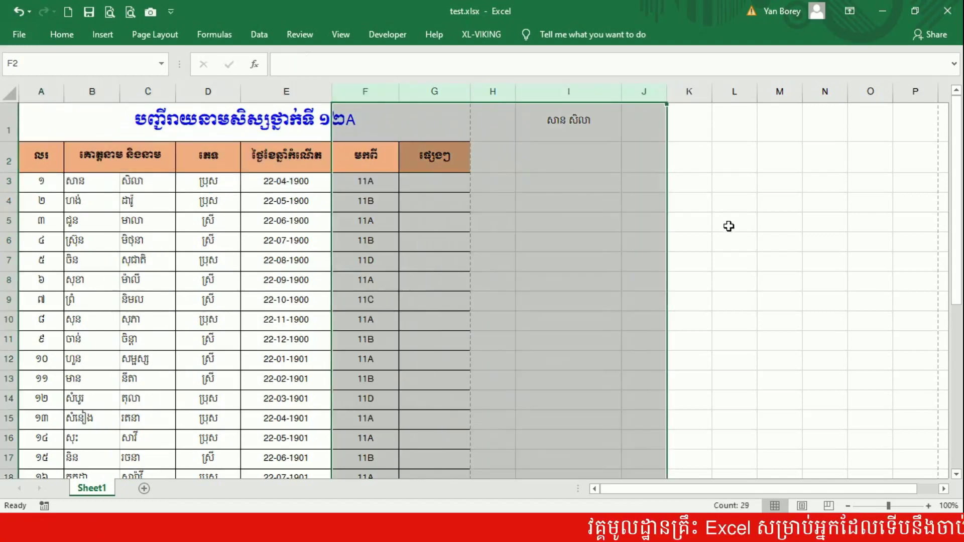
pyautogui.click(730, 248)
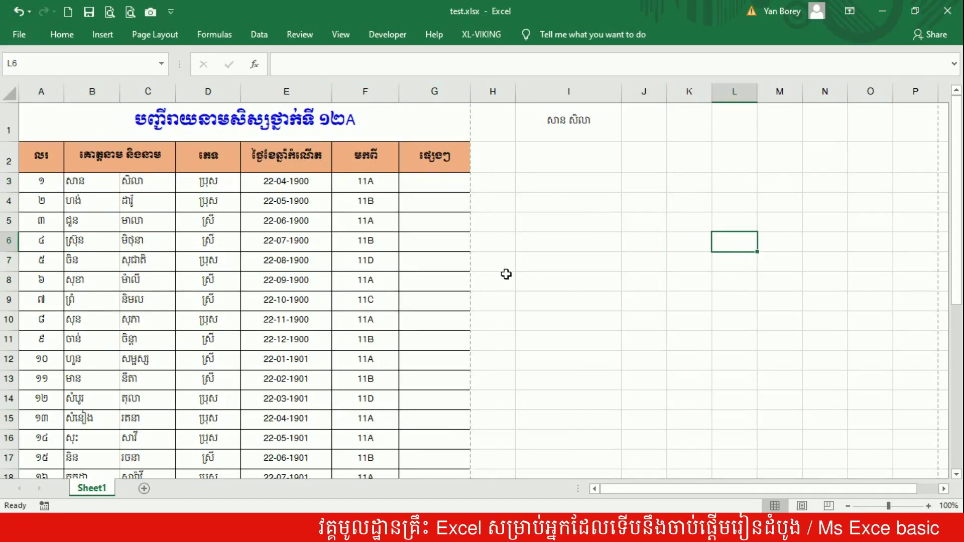
pyautogui.hotkey('ctrl', 'p')
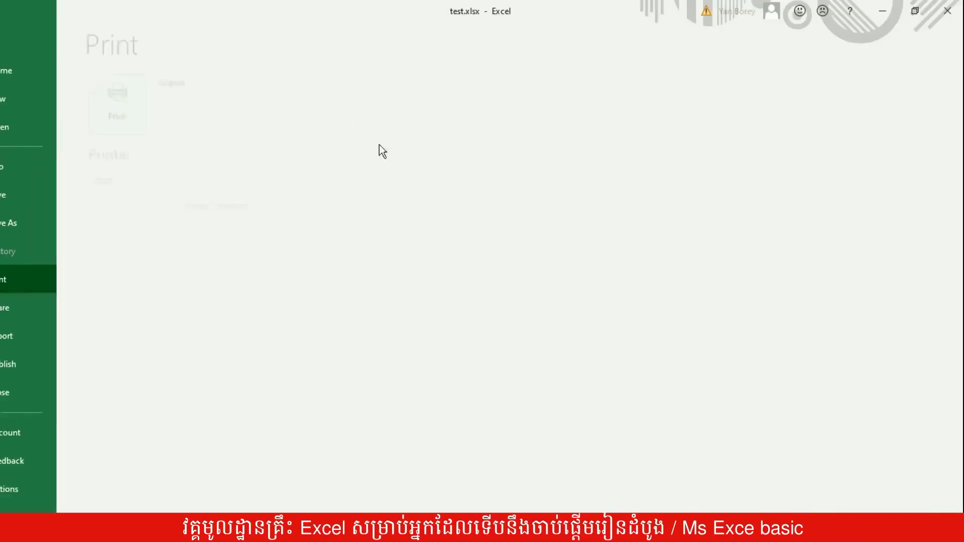
pyautogui.scroll(-5, 710, 287)
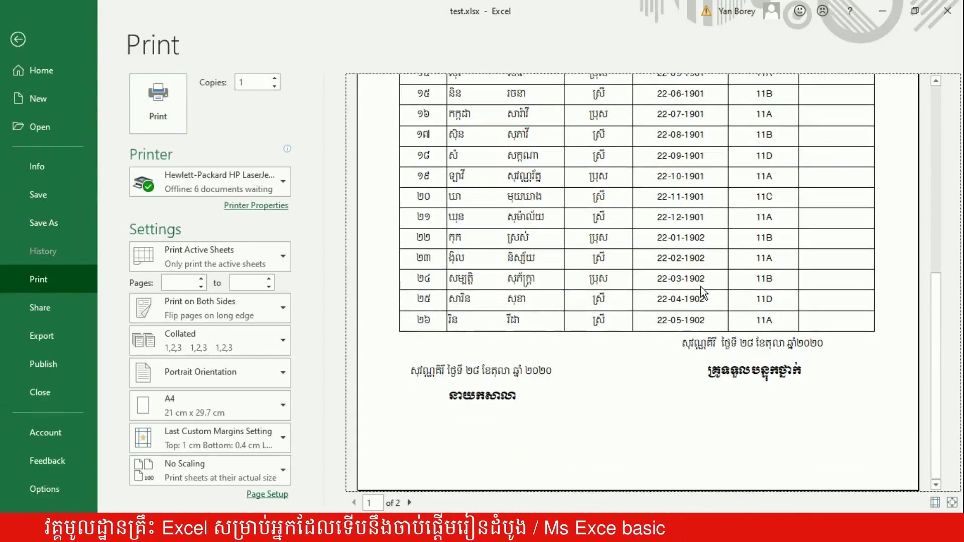
pyautogui.click(648, 285)
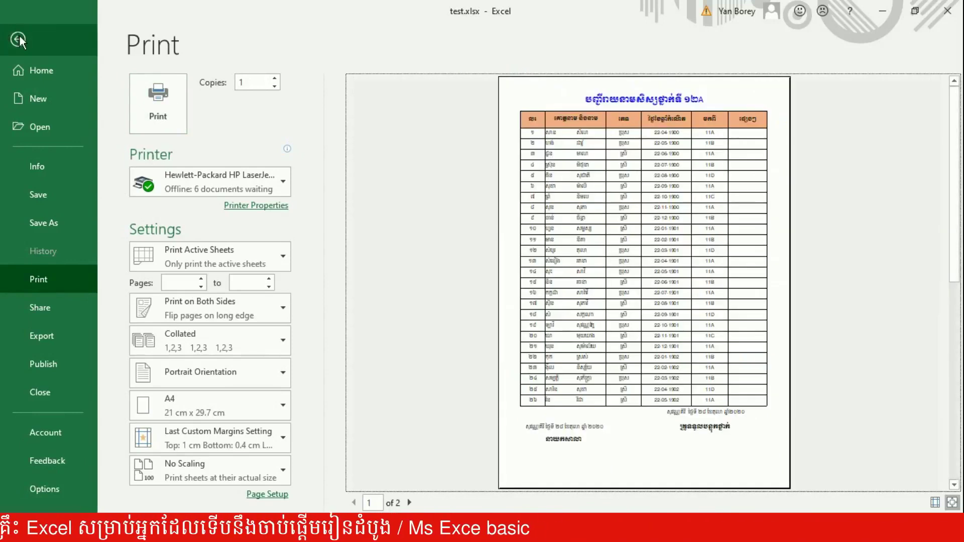
pyautogui.press('Escape')
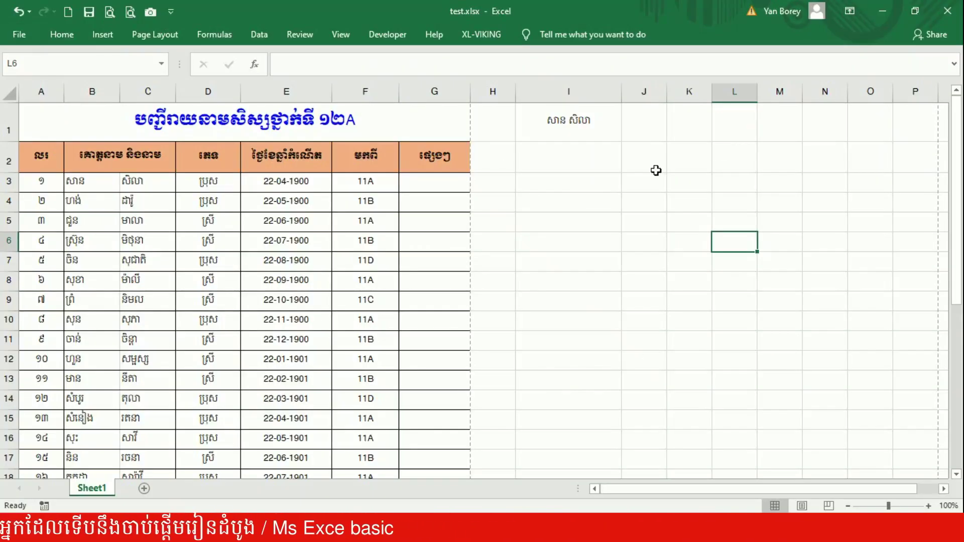
# Insert two blank columns in front of the class table.
pyautogui.click(36, 91)
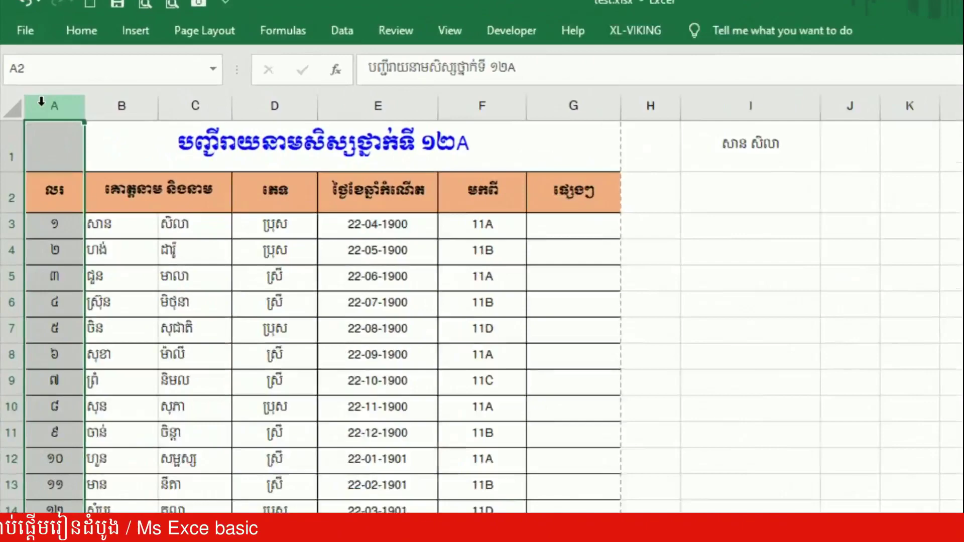
pyautogui.rightClick(37, 91)
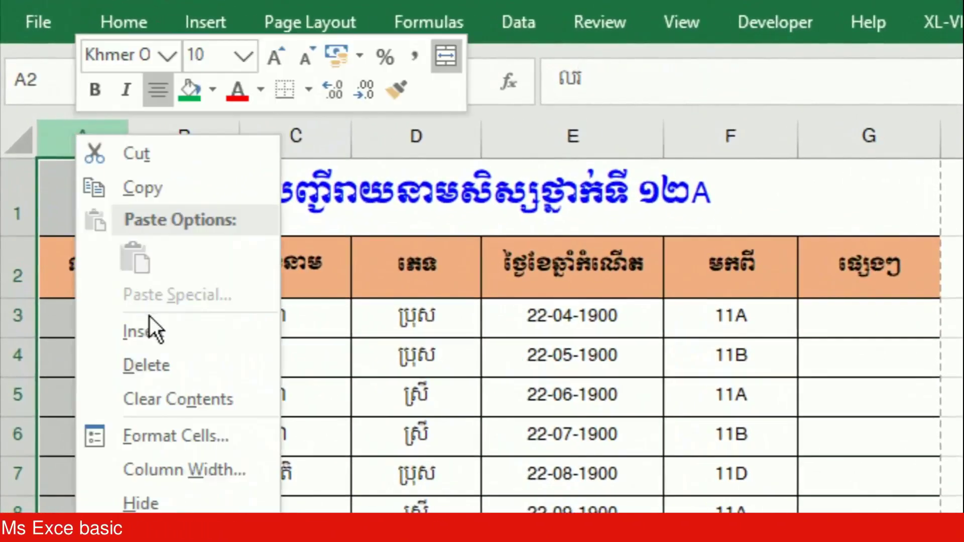
pyautogui.click(148, 339)
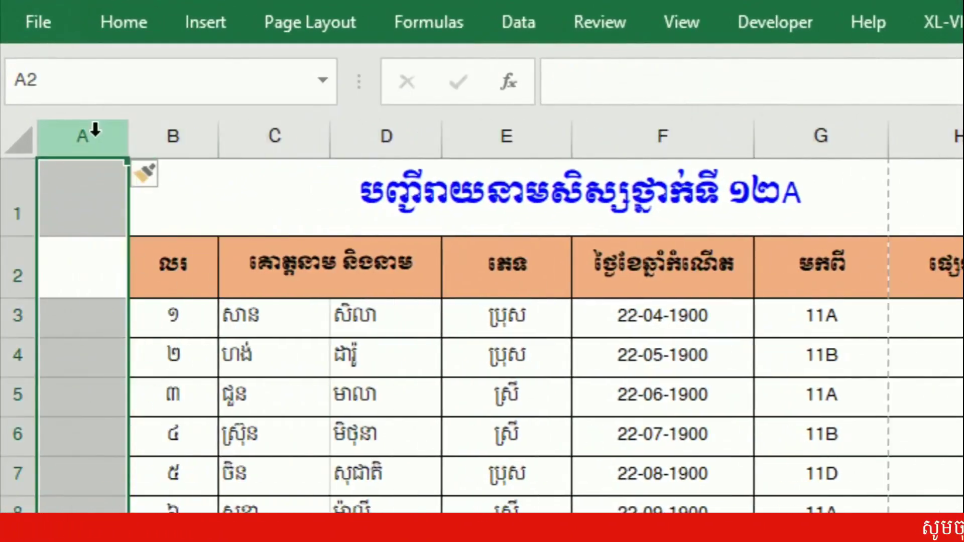
pyautogui.rightClick(95, 130)
pyautogui.click(166, 331)
pyautogui.click(452, 354)
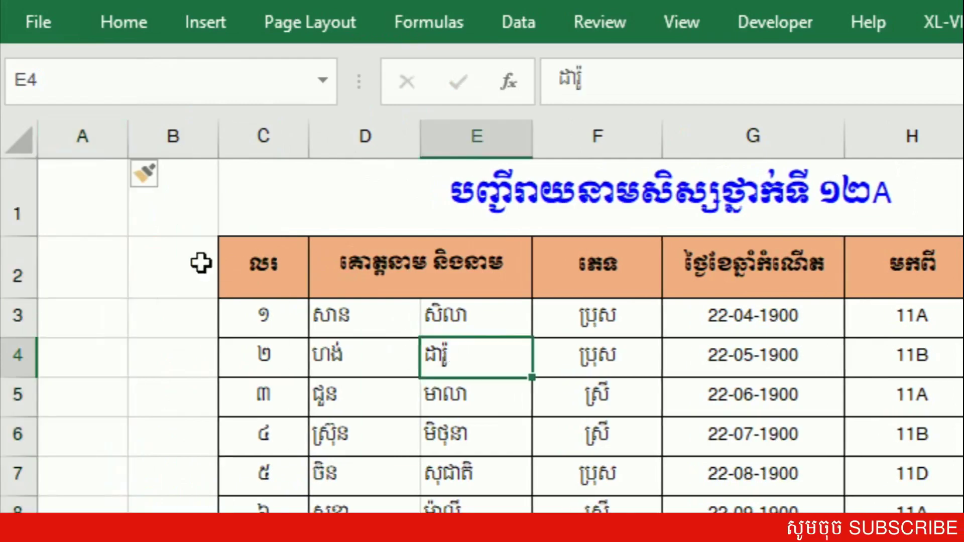
# Clear the stray name note from K1 and set blank column B to width 39.00.
pyautogui.moveTo(213, 135)
pyautogui.mouseDown()
pyautogui.moveTo(271, 108)
pyautogui.moveTo(272, 96)
pyautogui.moveTo(707, 116)
pyautogui.mouseUp()
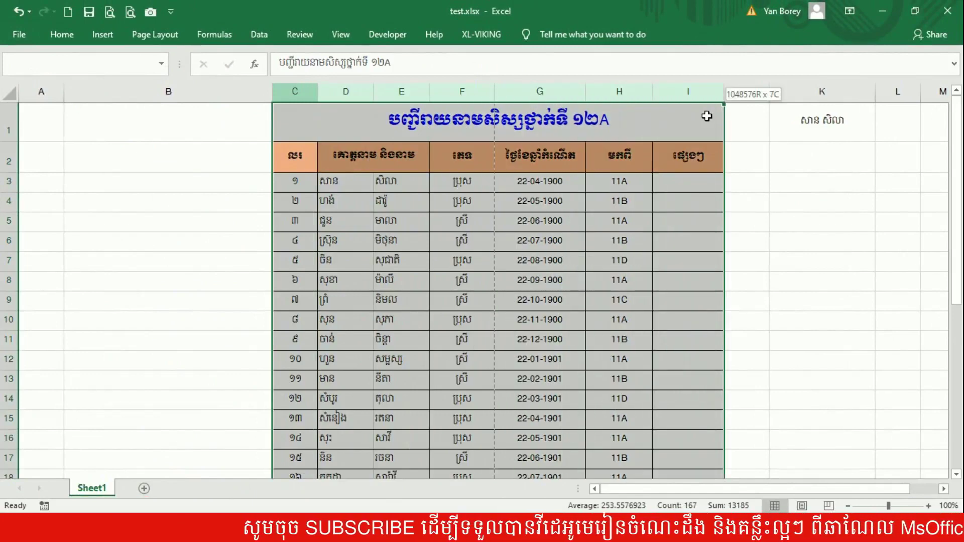
pyautogui.moveTo(707, 116); pyautogui.dragTo(707, 116)
pyautogui.click(270, 119)
pyautogui.click(800, 121)
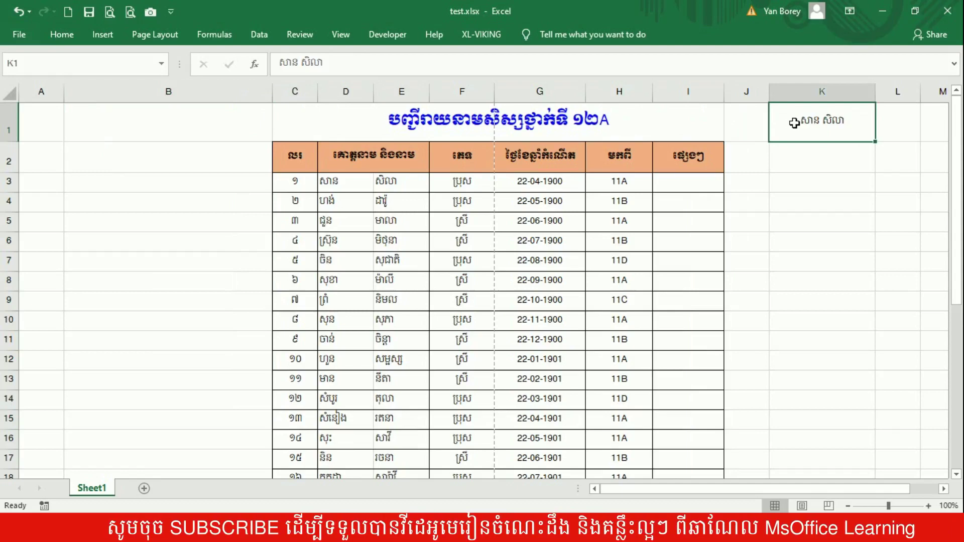
pyautogui.press('Delete')
pyautogui.click(803, 221)
pyautogui.moveTo(273, 91); pyautogui.dragTo(261, 91)
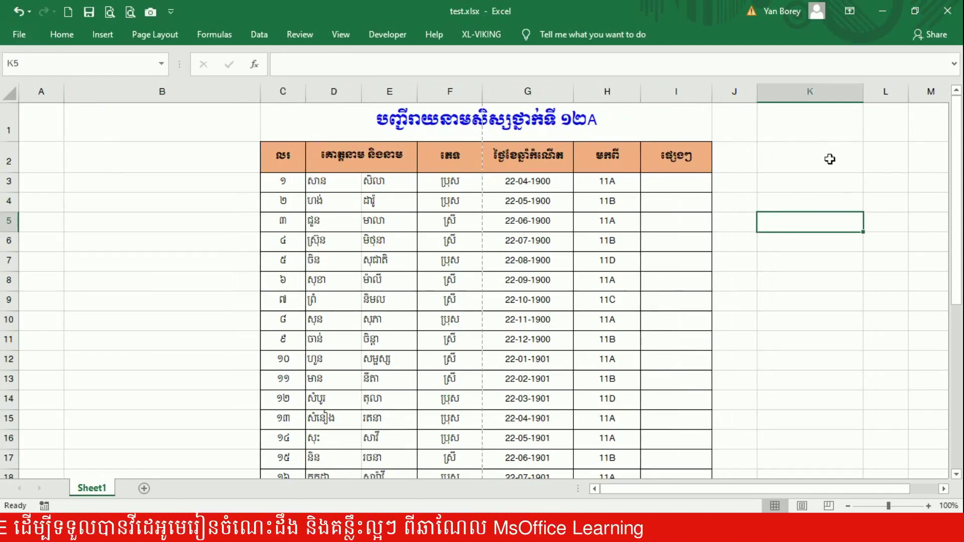
pyautogui.rightClick(6, 124)
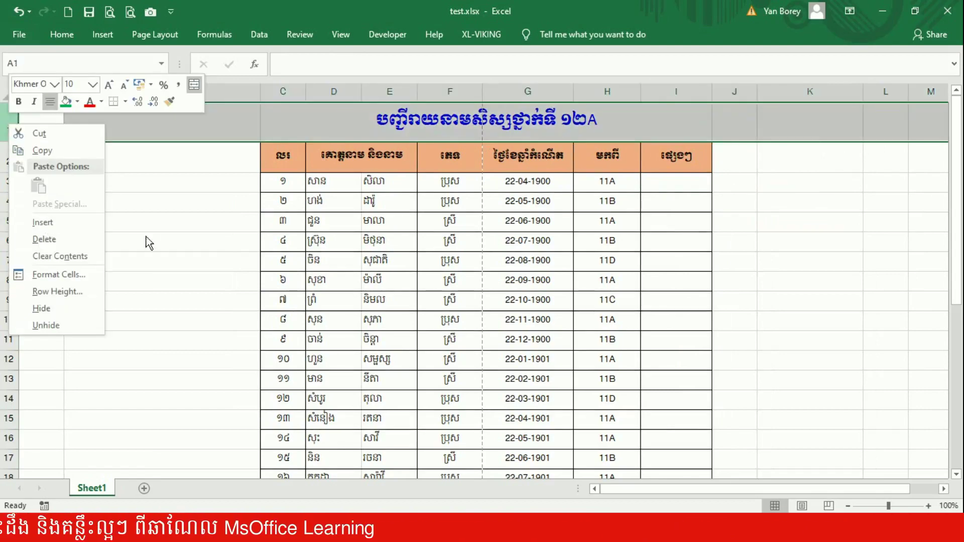
# Insert two blank rows above row 1, moving the 12A title to row 3.
pyautogui.click(19, 140)
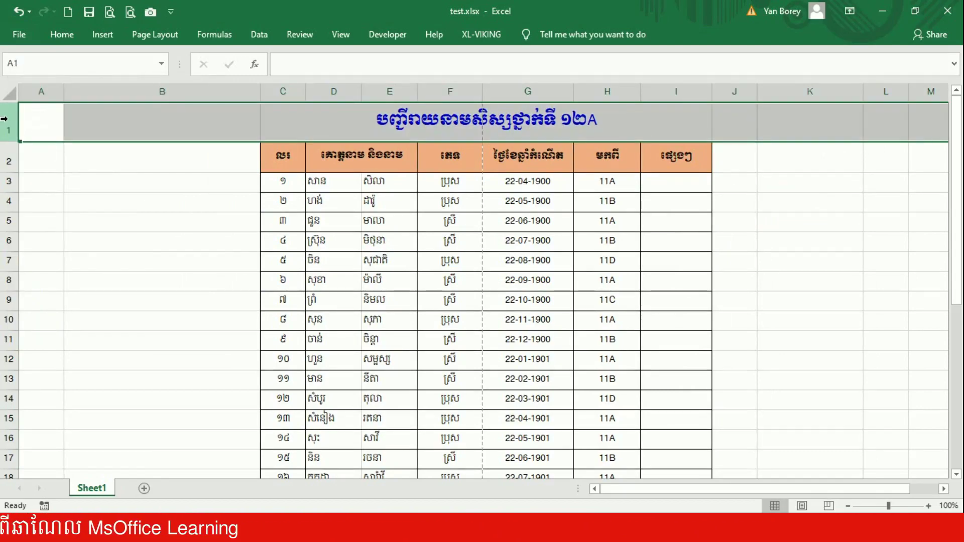
pyautogui.rightClick(8, 120)
pyautogui.click(52, 219)
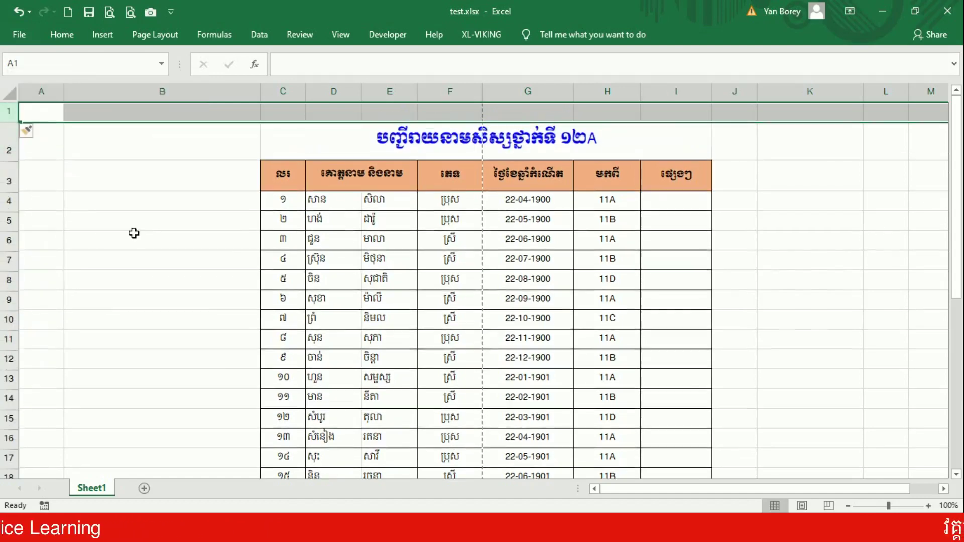
pyautogui.click(133, 241)
pyautogui.rightClick(9, 113)
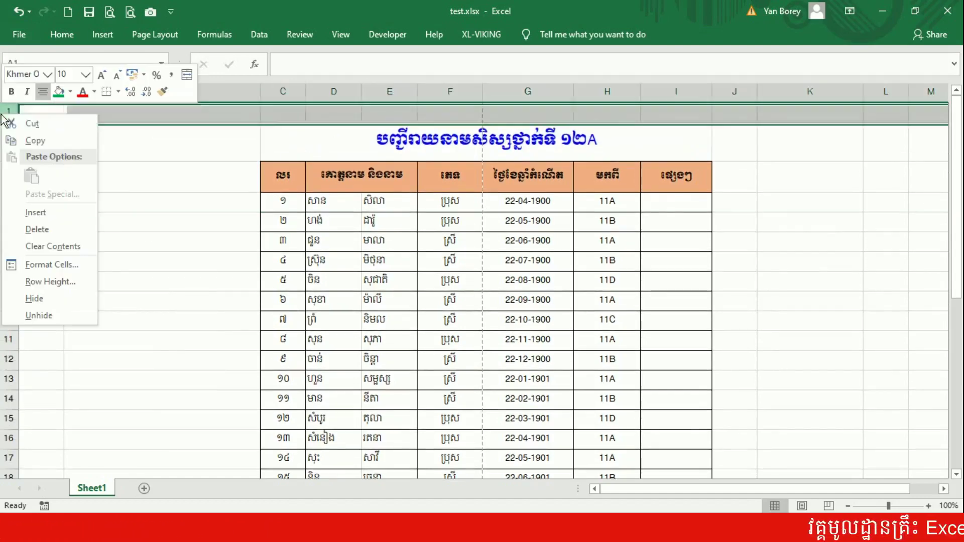
pyautogui.click(46, 215)
pyautogui.click(145, 284)
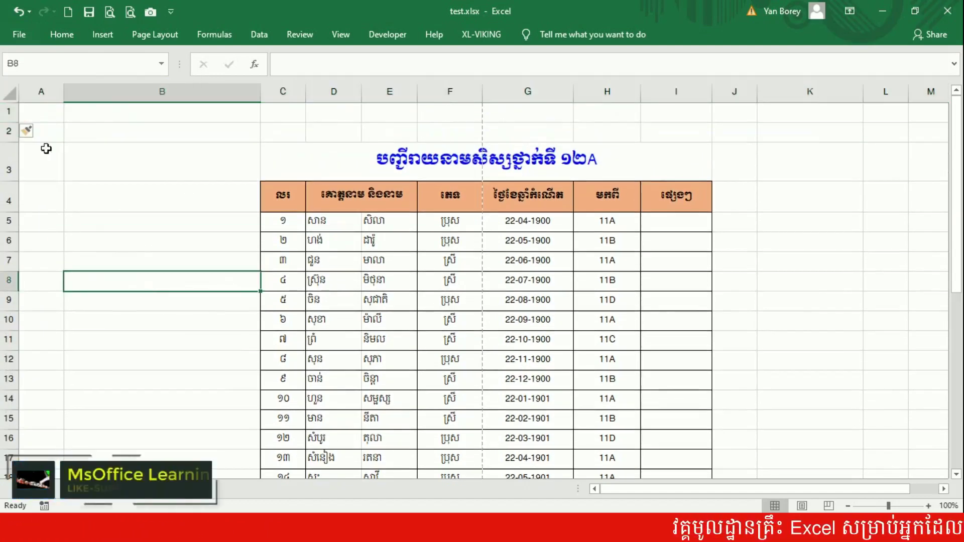
# Make row 2 and column J thin spacers, enlarge the title row, widen column A to 52.43.
pyautogui.moveTo(8, 141); pyautogui.dragTo(12, 128)
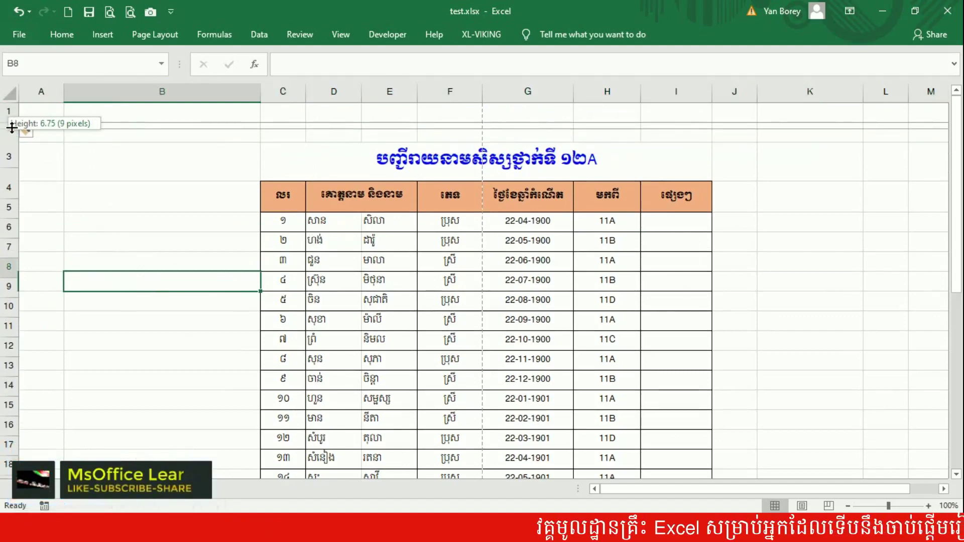
pyautogui.moveTo(10, 121); pyautogui.dragTo(4, 130)
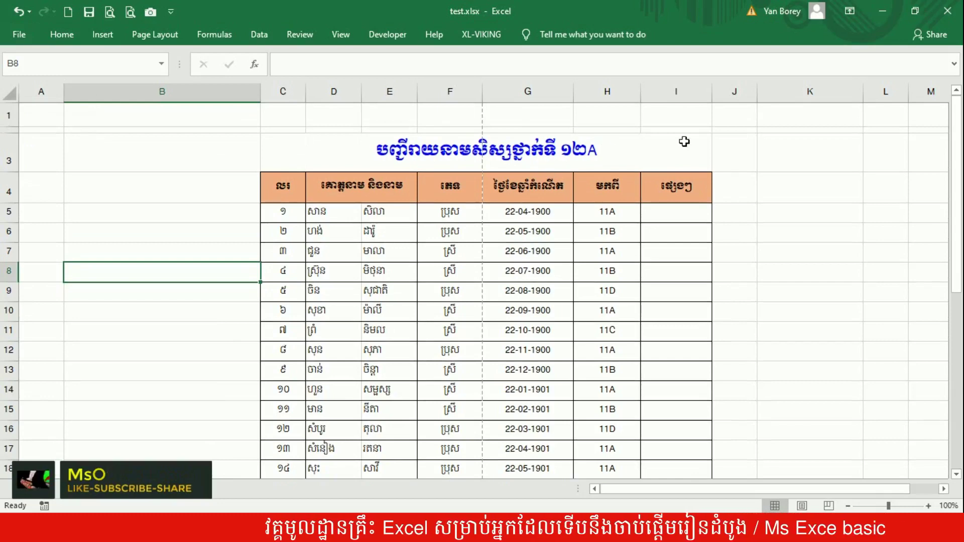
pyautogui.moveTo(757, 91); pyautogui.dragTo(709, 101)
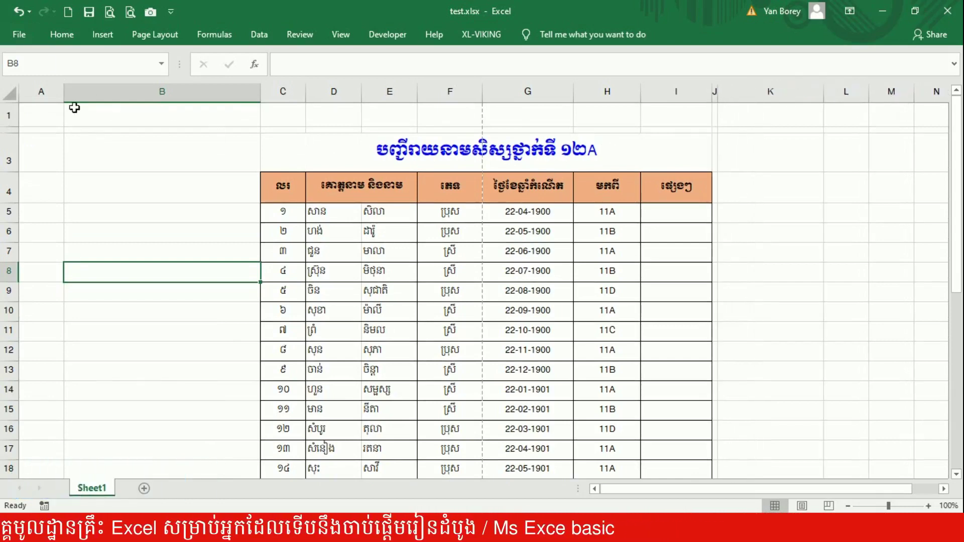
pyautogui.moveTo(259, 99)
pyautogui.mouseDown()
pyautogui.moveTo(70, 133)
pyautogui.moveTo(72, 104)
pyautogui.mouseUp()
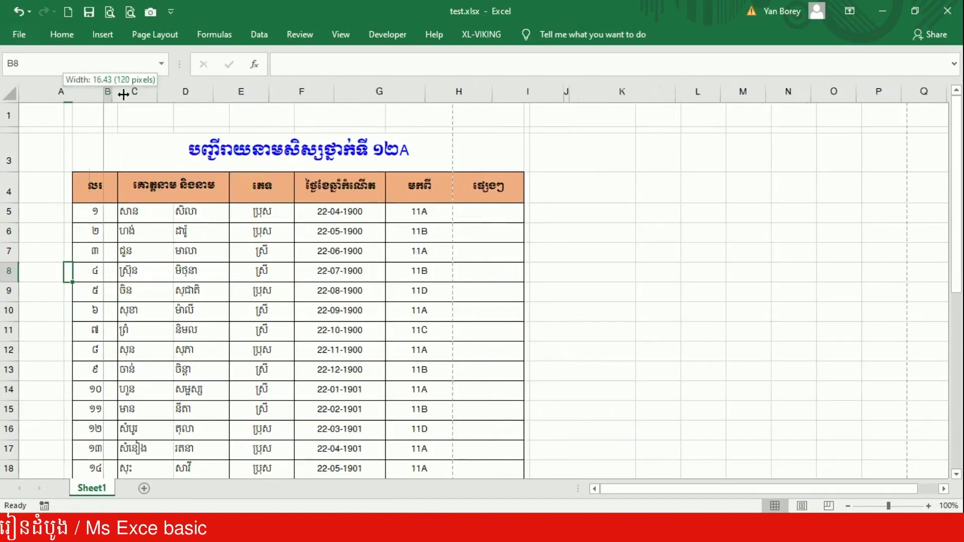
pyautogui.moveTo(318, 95); pyautogui.dragTo(284, 99)
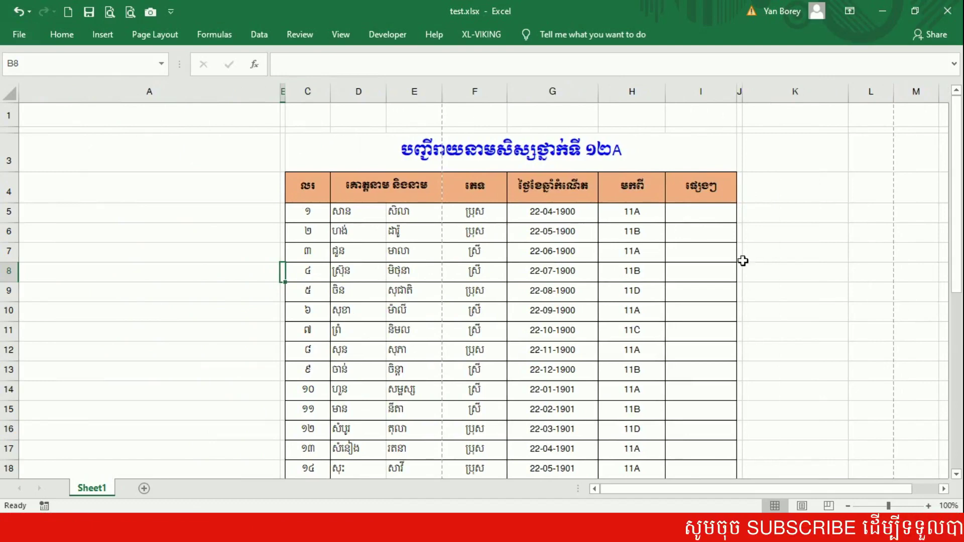
# Check the print preview, then return to the worksheet in column A.
pyautogui.click(129, 14)
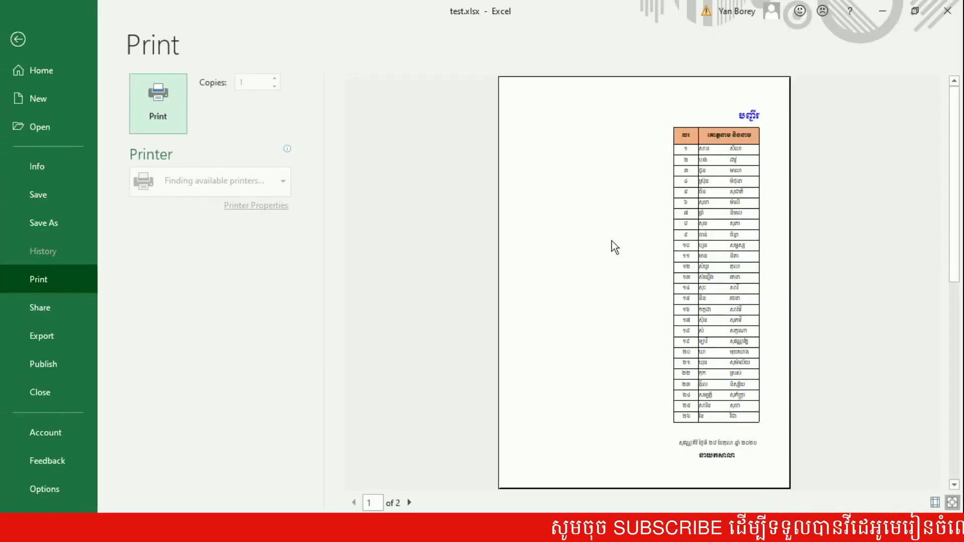
pyautogui.click(17, 39)
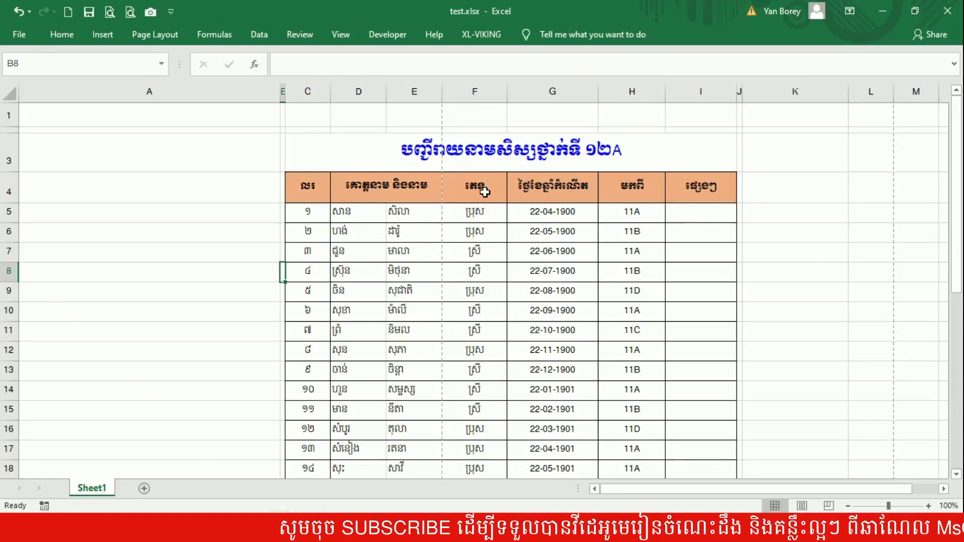
pyautogui.click(253, 211)
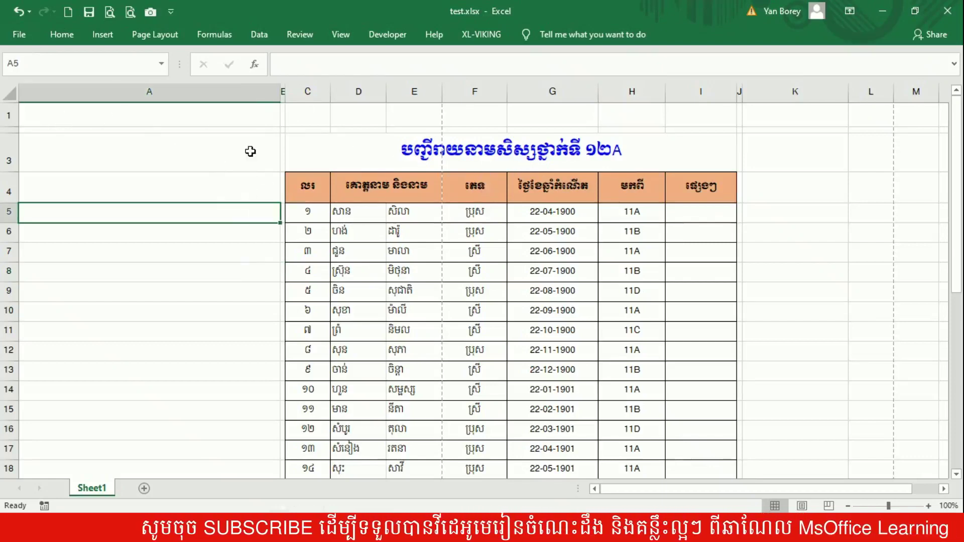
# Fill the top row and column A with green.
pyautogui.moveTo(66, 114); pyautogui.dragTo(898, 112)
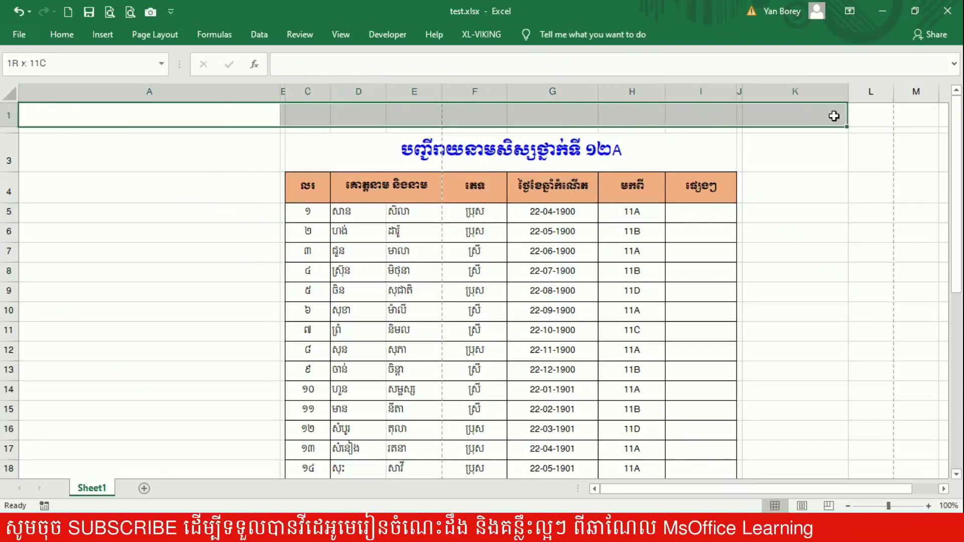
pyautogui.rightClick(897, 113)
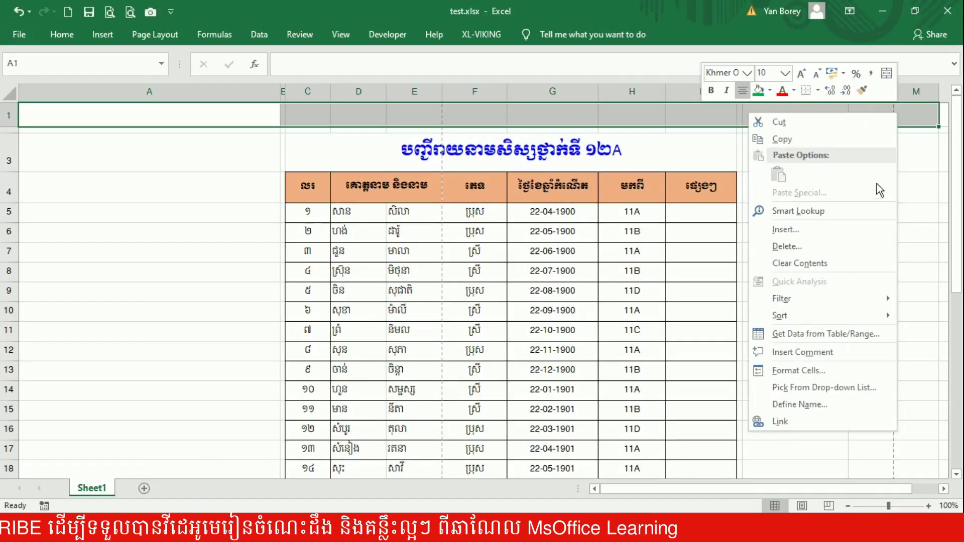
pyautogui.click(757, 91)
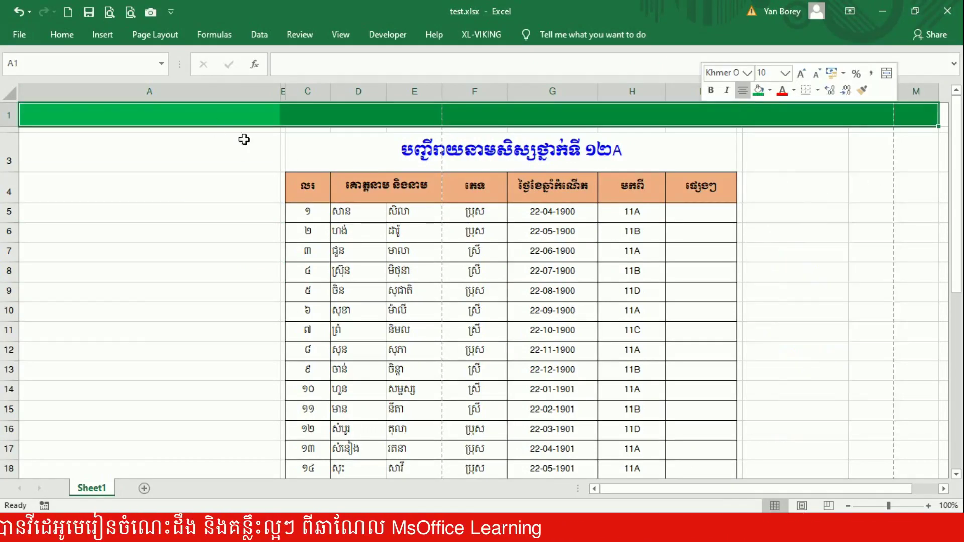
pyautogui.moveTo(187, 111)
pyautogui.mouseDown()
pyautogui.moveTo(124, 485)
pyautogui.moveTo(182, 426)
pyautogui.mouseUp()
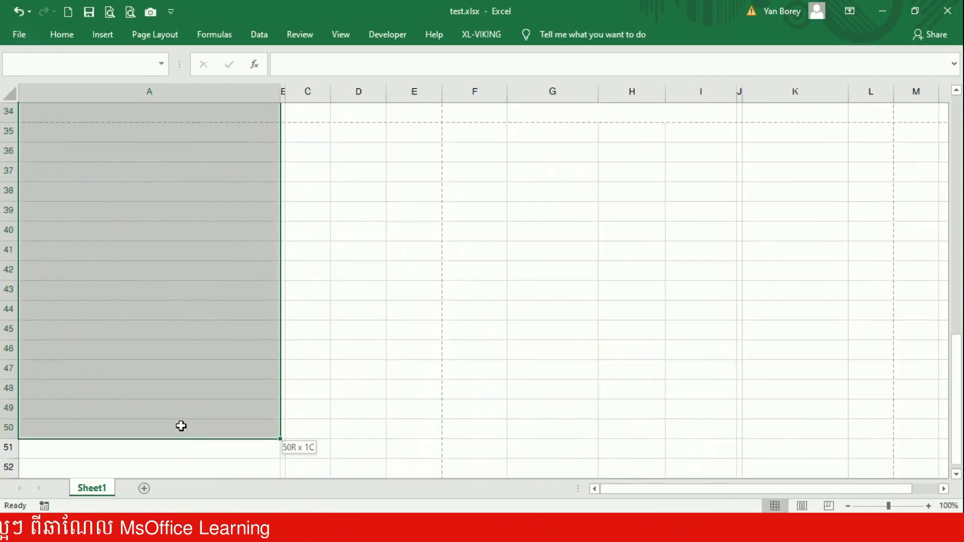
pyautogui.rightClick(161, 319)
pyautogui.click(228, 170)
pyautogui.scroll(4, 351, 281)
pyautogui.scroll(8, 351, 282)
# Fill columns K to N with green.
pyautogui.moveTo(773, 113); pyautogui.dragTo(939, 398)
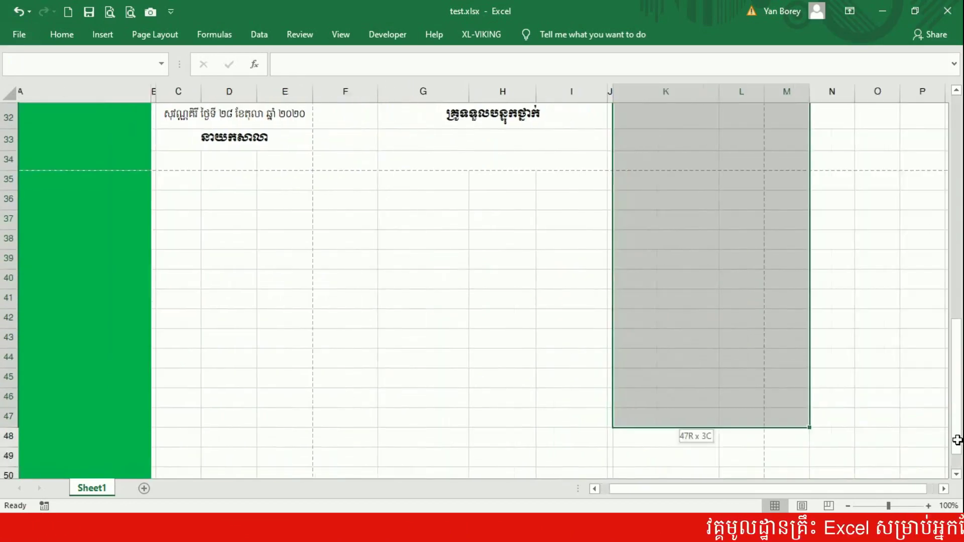
pyautogui.moveTo(939, 397); pyautogui.dragTo(694, 468)
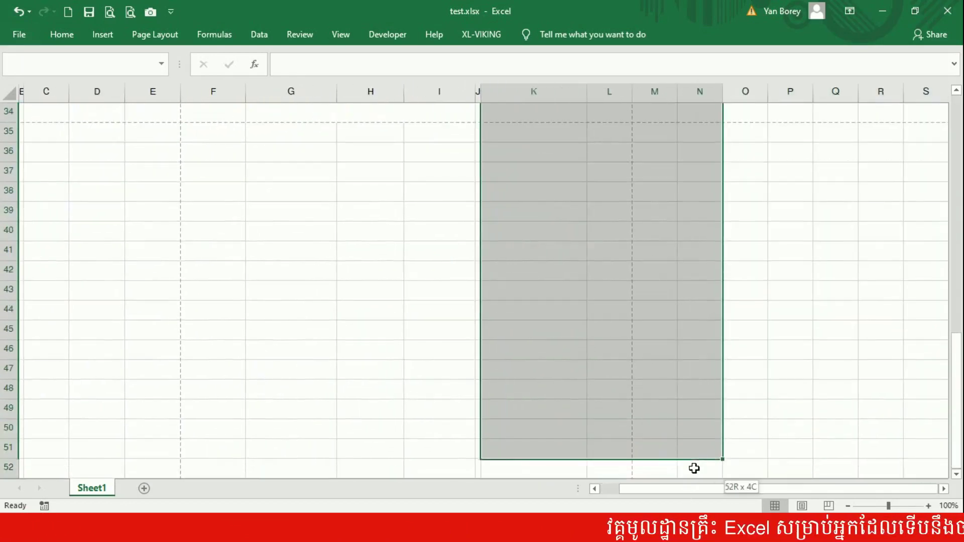
pyautogui.rightClick(663, 399)
pyautogui.click(720, 435)
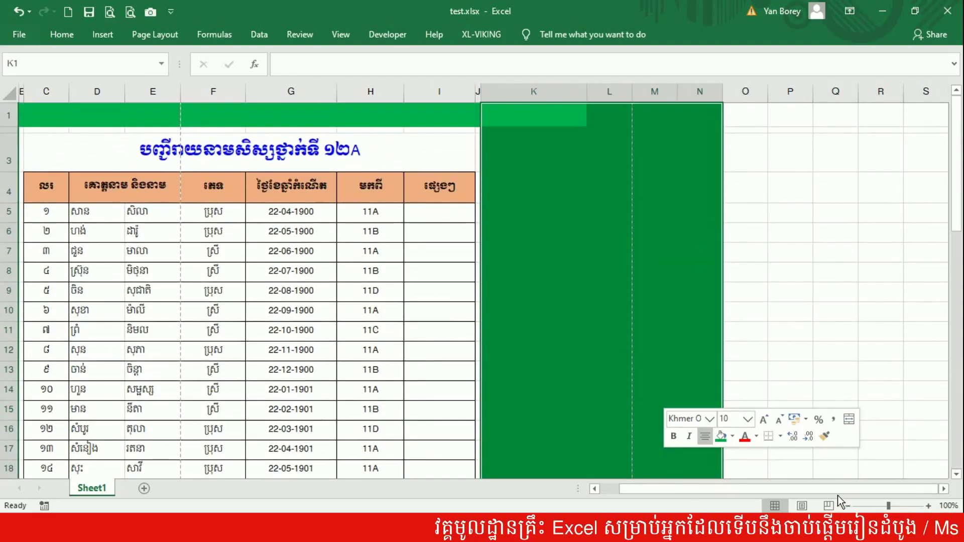
pyautogui.moveTo(956, 213); pyautogui.dragTo(949, 402)
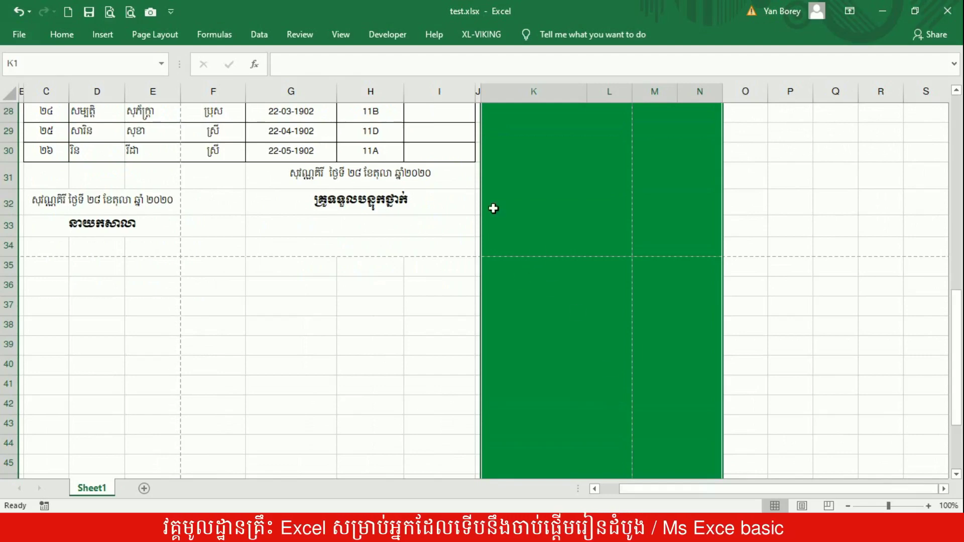
# Make row 34 very thin and fill the empty rows below the table green.
pyautogui.moveTo(8, 255); pyautogui.dragTo(8, 241)
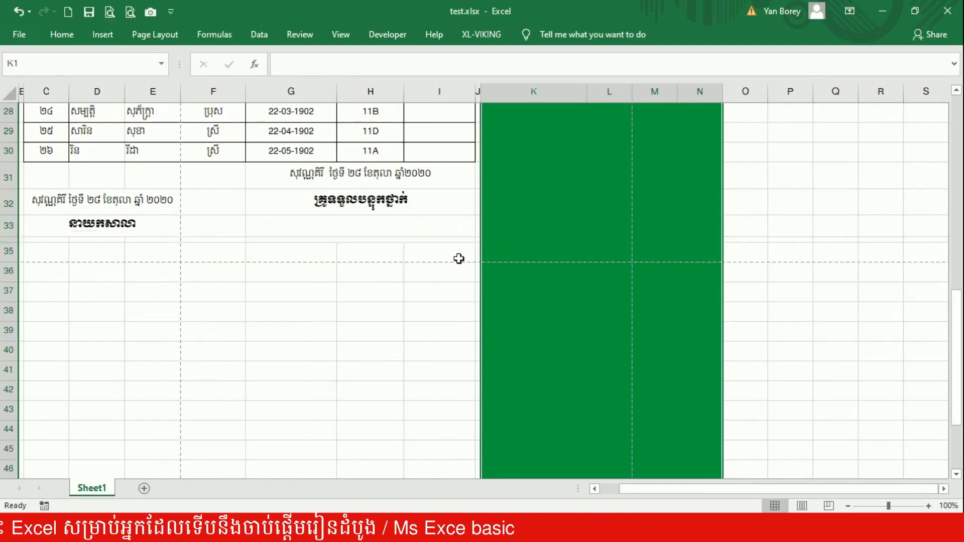
pyautogui.moveTo(509, 258); pyautogui.dragTo(108, 457)
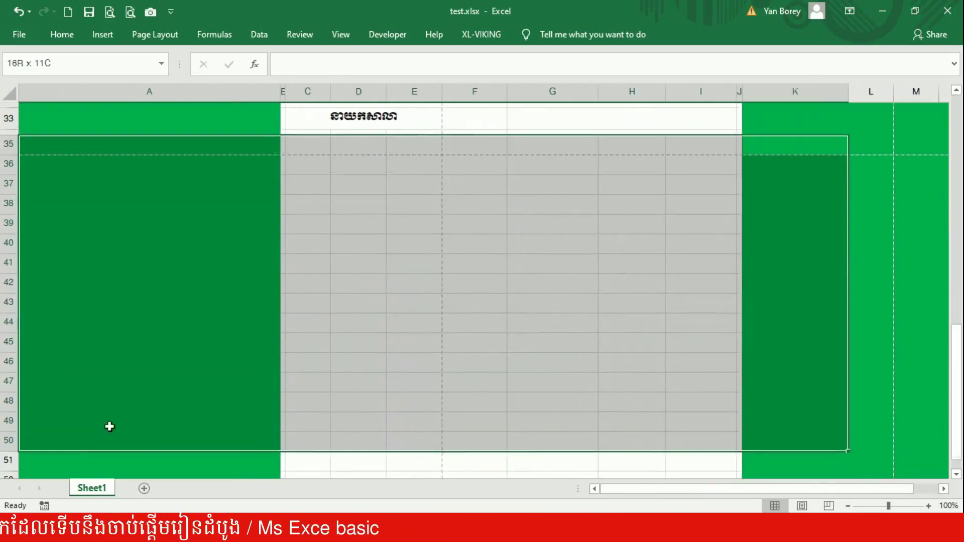
pyautogui.rightClick(160, 381)
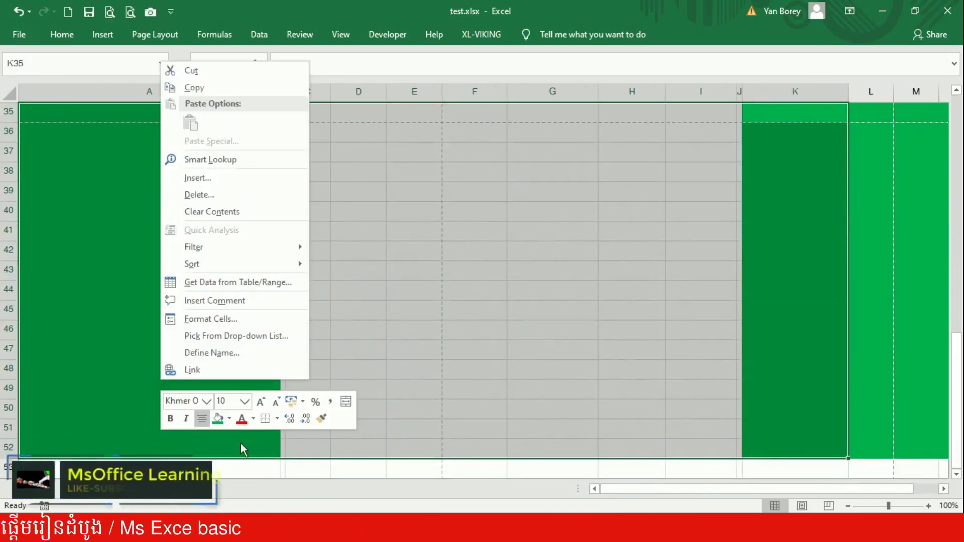
pyautogui.click(217, 418)
pyautogui.click(474, 388)
pyautogui.scroll(11, 917, 219)
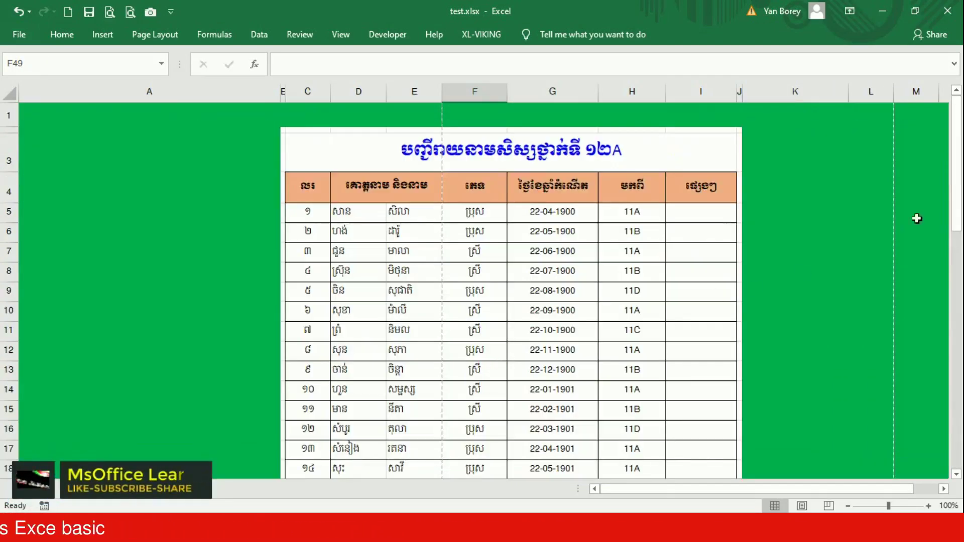
# Check the print preview of the green-framed sheet, then return to the worksheet.
pyautogui.moveTo(958, 182)
pyautogui.mouseDown()
pyautogui.moveTo(960, 331)
pyautogui.moveTo(961, 302)
pyautogui.mouseUp()
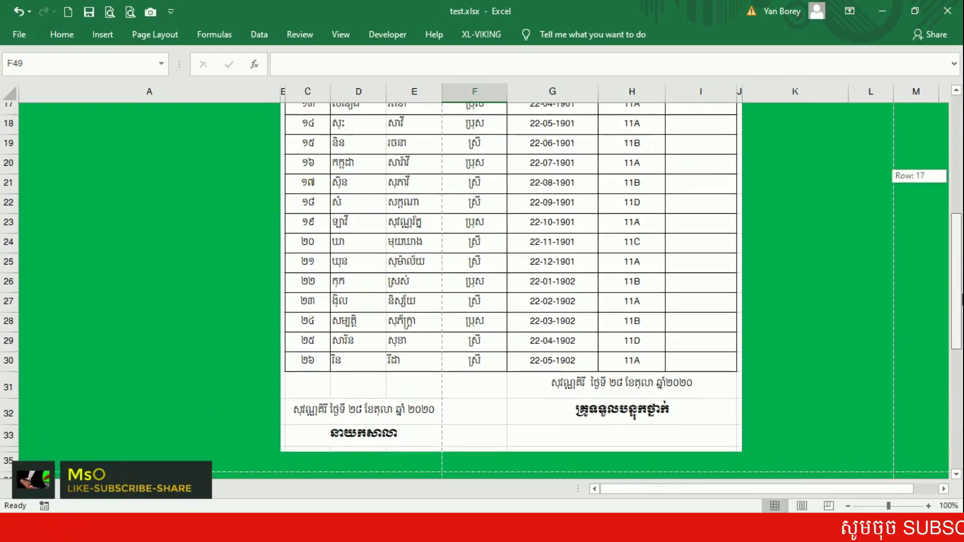
pyautogui.moveTo(961, 301); pyautogui.dragTo(961, 206)
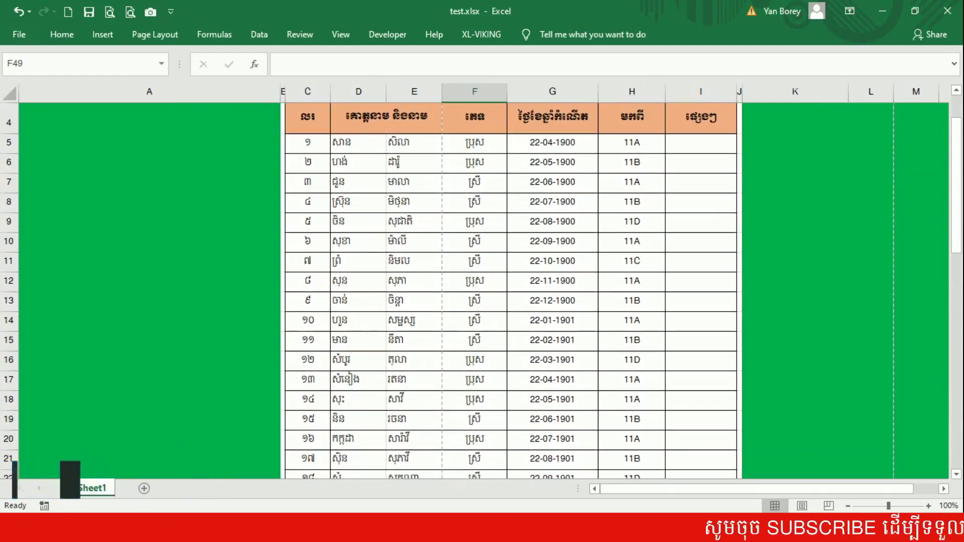
pyautogui.click(129, 13)
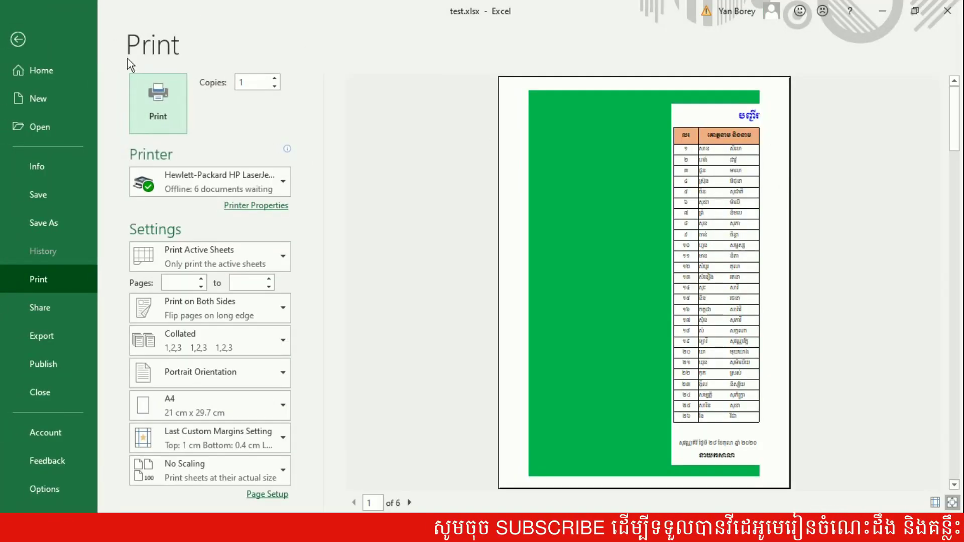
pyautogui.click(15, 38)
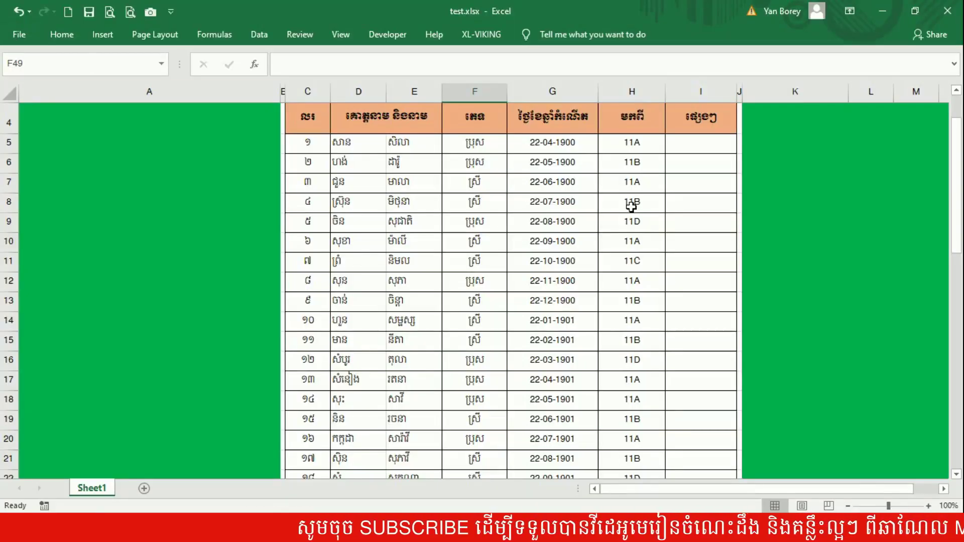
pyautogui.scroll(1, 631, 205)
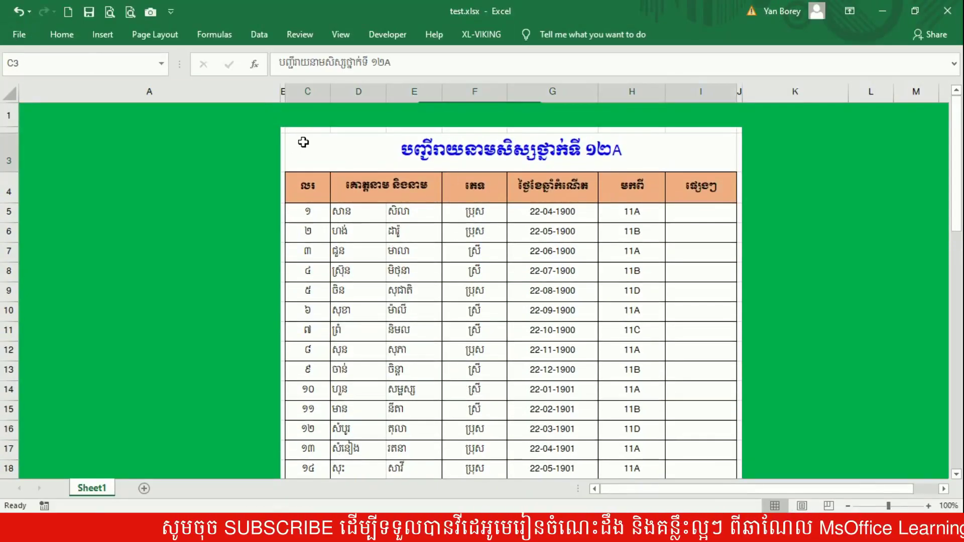
# Select the 12A table from its C3 title down to row 33 and show Page Layout options.
pyautogui.moveTo(303, 142); pyautogui.dragTo(316, 183)
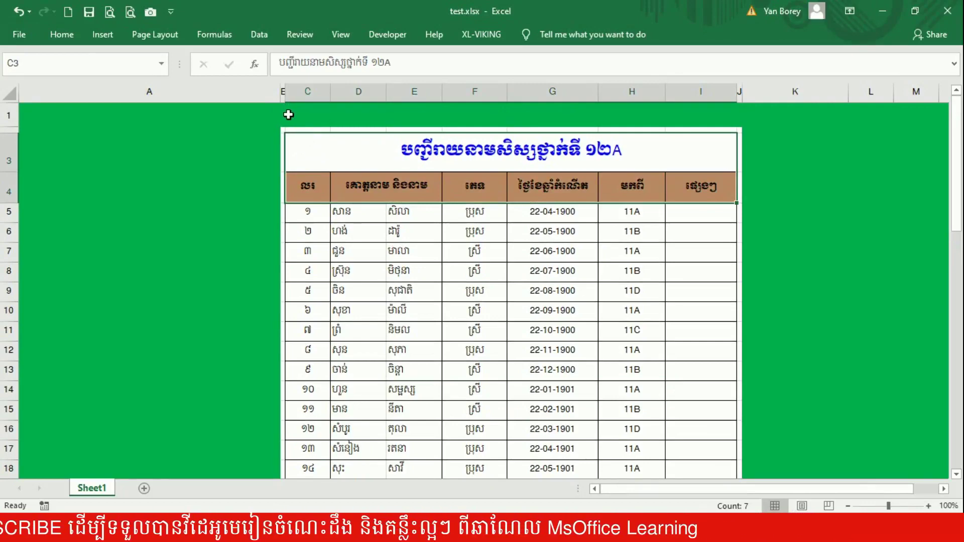
pyautogui.moveTo(329, 148); pyautogui.dragTo(736, 464)
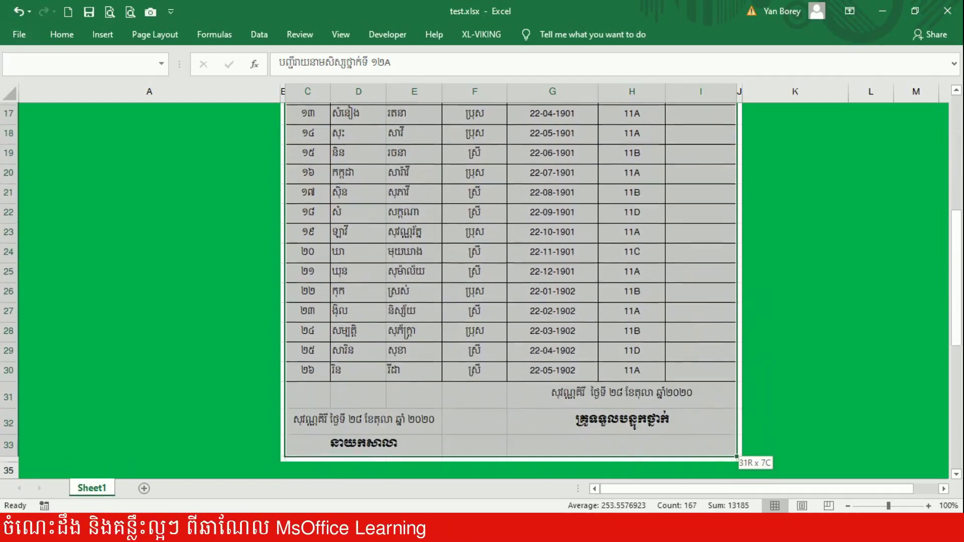
pyautogui.moveTo(736, 464); pyautogui.dragTo(736, 432)
pyautogui.moveTo(361, 441); pyautogui.dragTo(369, 195)
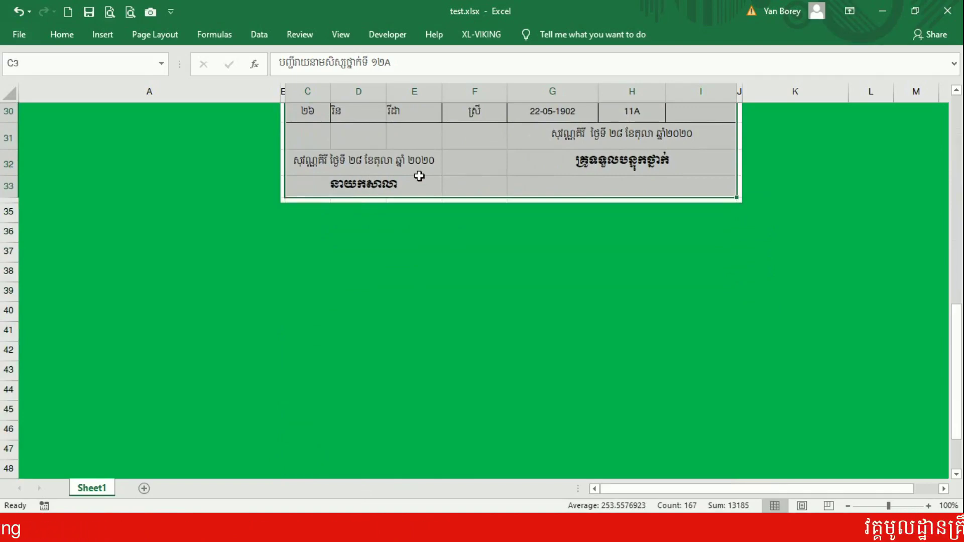
pyautogui.scroll(10, 419, 175)
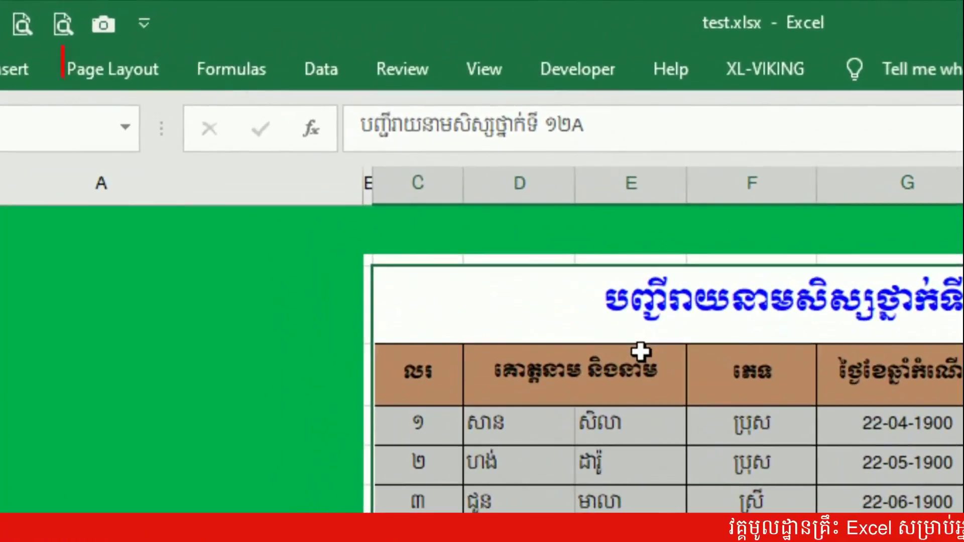
pyautogui.click(141, 70)
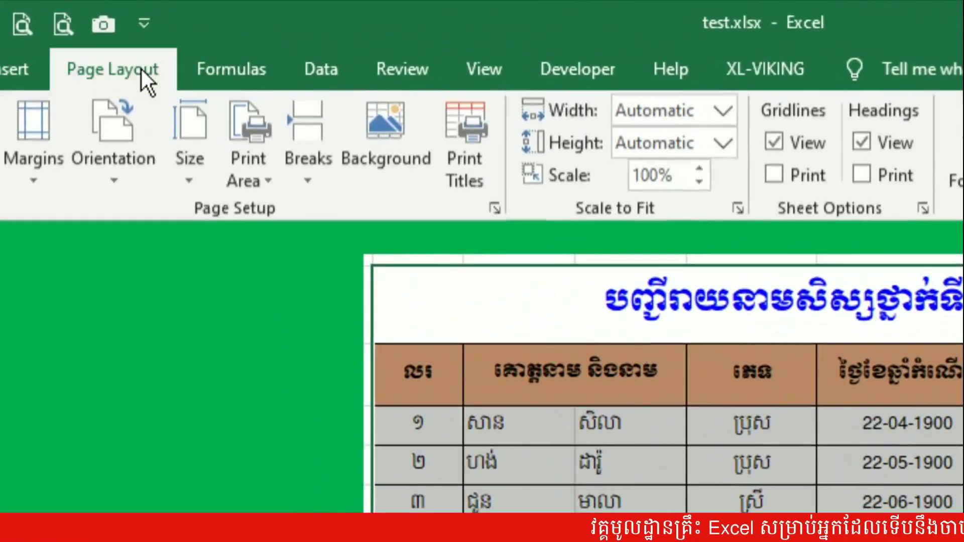
# In Page Setup's Sheet settings, set the print area to $C$3:$I$33.
pyautogui.click(491, 209)
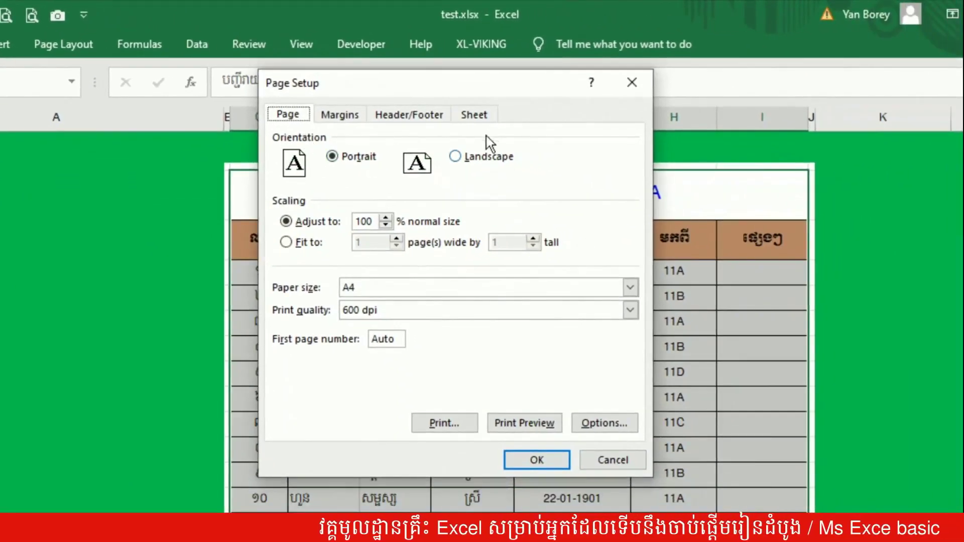
pyautogui.click(468, 115)
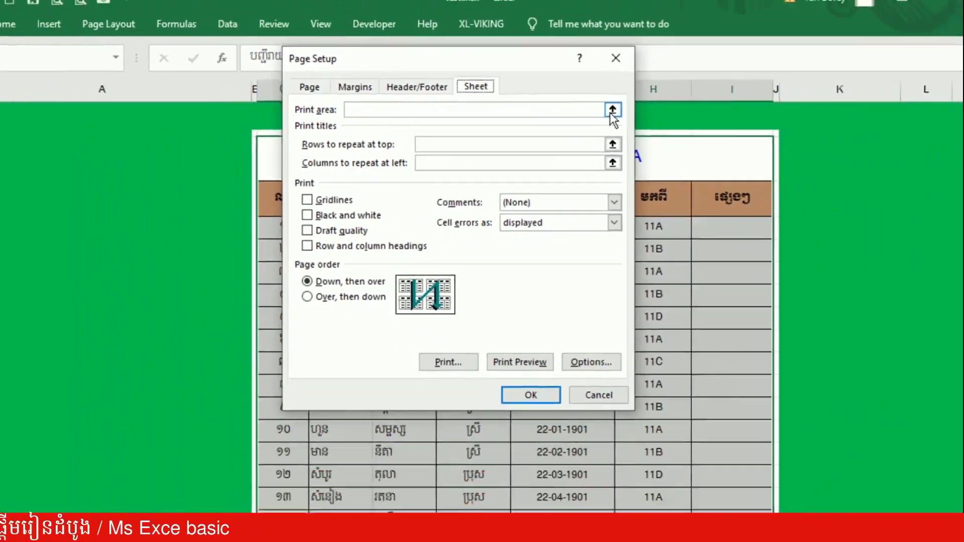
pyautogui.click(611, 108)
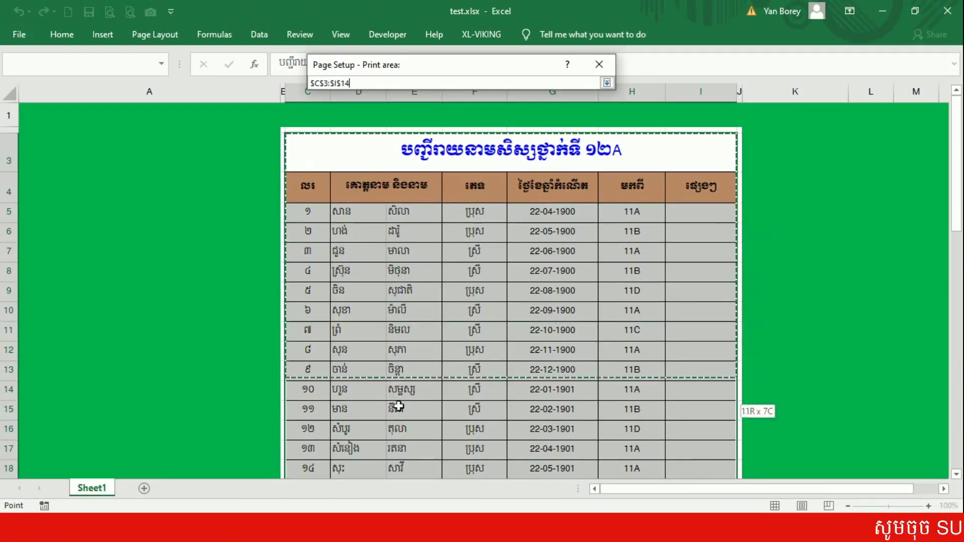
pyautogui.moveTo(398, 395)
pyautogui.mouseDown()
pyautogui.moveTo(432, 435)
pyautogui.moveTo(458, 393)
pyautogui.mouseUp()
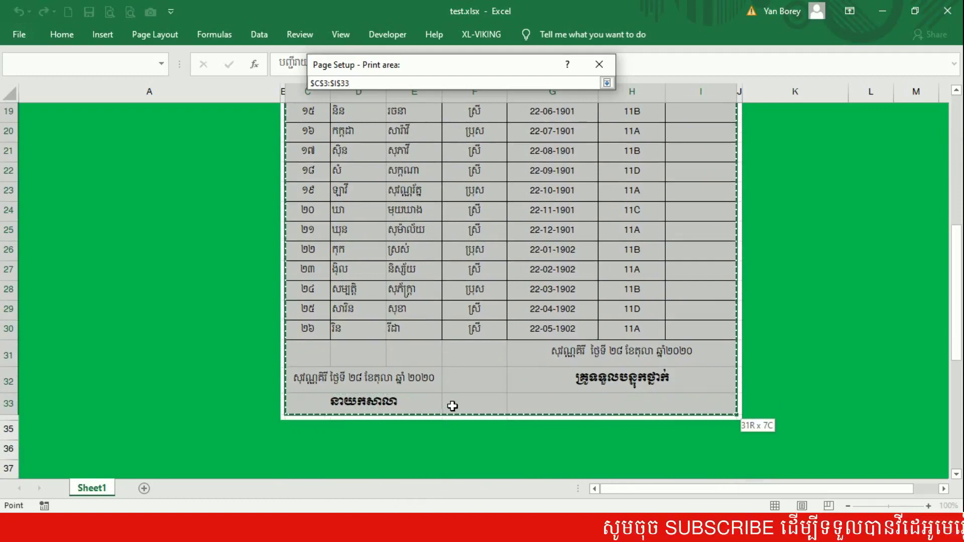
pyautogui.moveTo(451, 467); pyautogui.dragTo(469, 429)
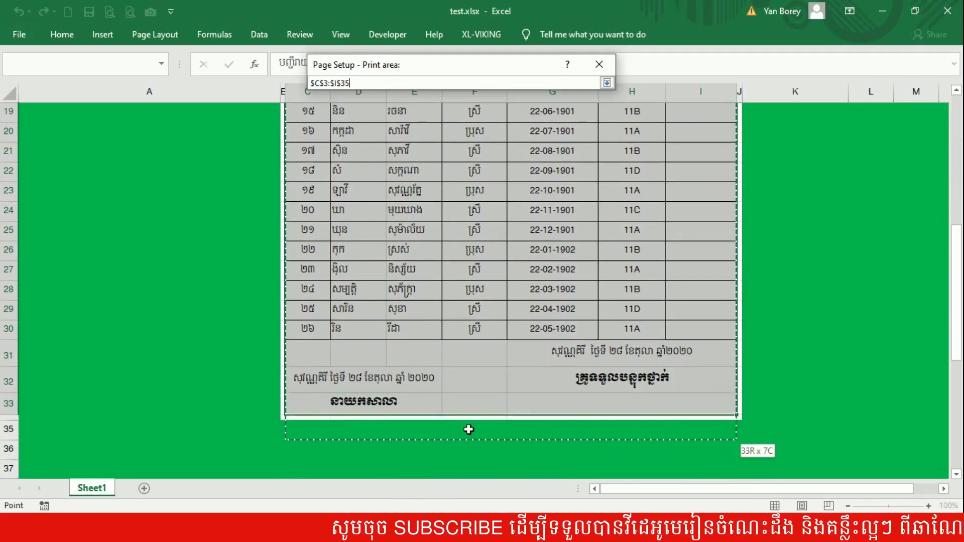
pyautogui.moveTo(468, 429); pyautogui.dragTo(467, 445)
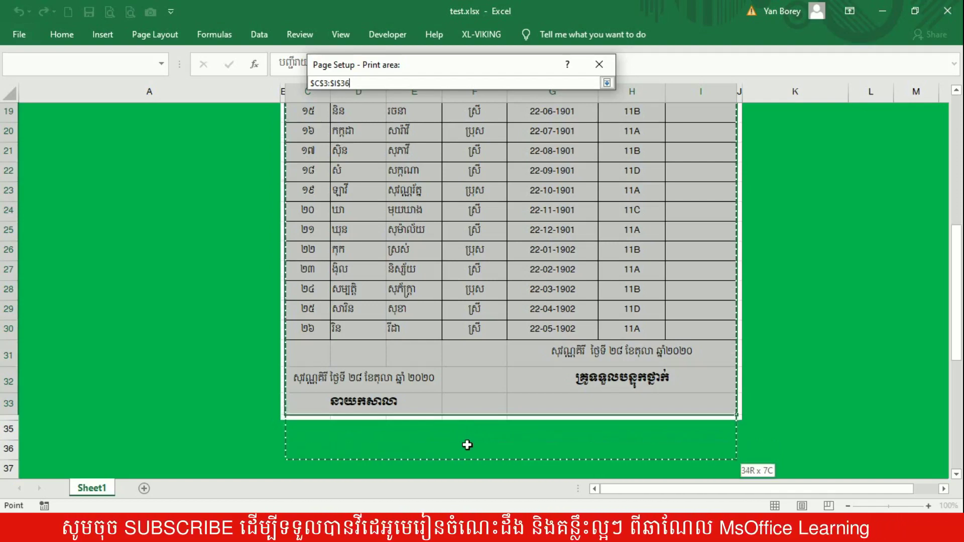
pyautogui.moveTo(470, 441); pyautogui.dragTo(472, 411)
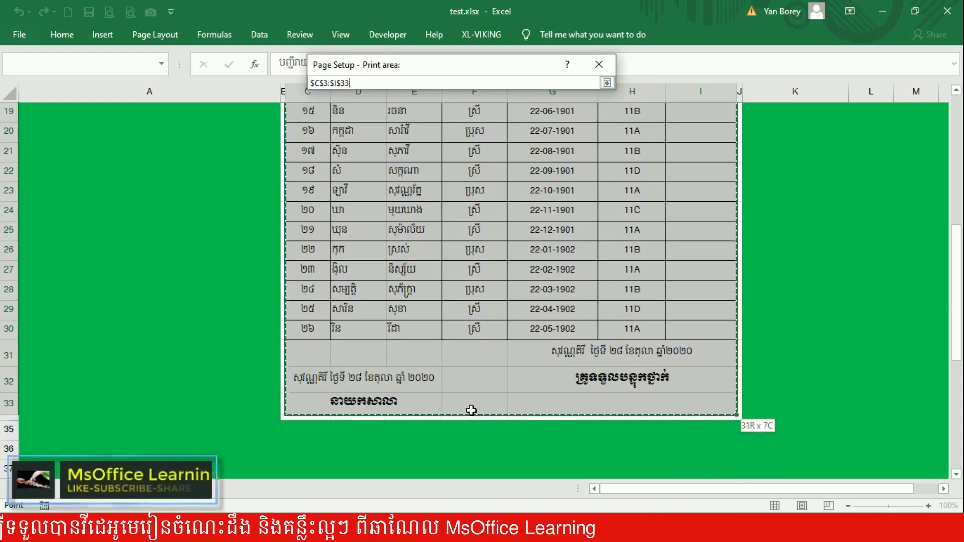
pyautogui.moveTo(471, 410); pyautogui.dragTo(472, 410)
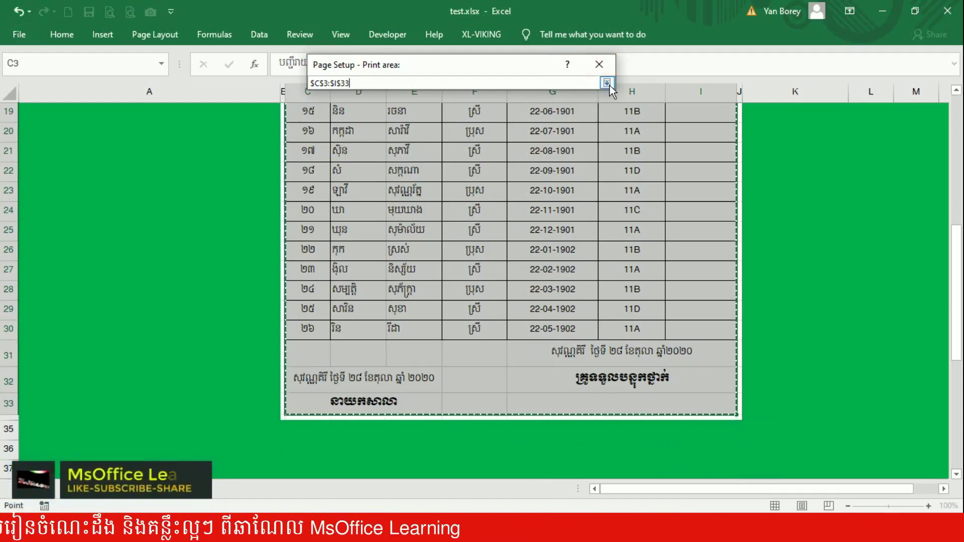
pyautogui.click(607, 81)
pyautogui.click(509, 360)
pyautogui.scroll(5, 502, 287)
pyautogui.scroll(1, 498, 284)
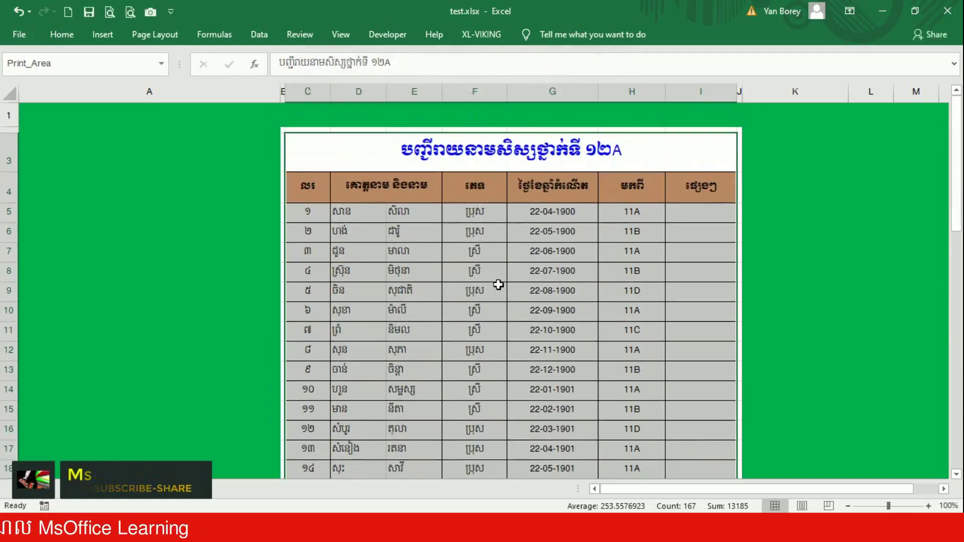
pyautogui.click(611, 252)
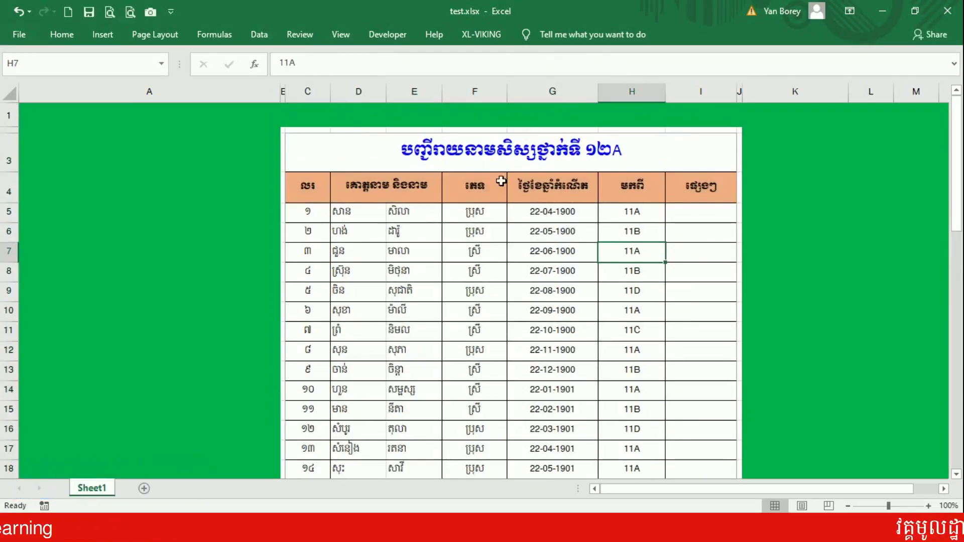
pyautogui.click(130, 13)
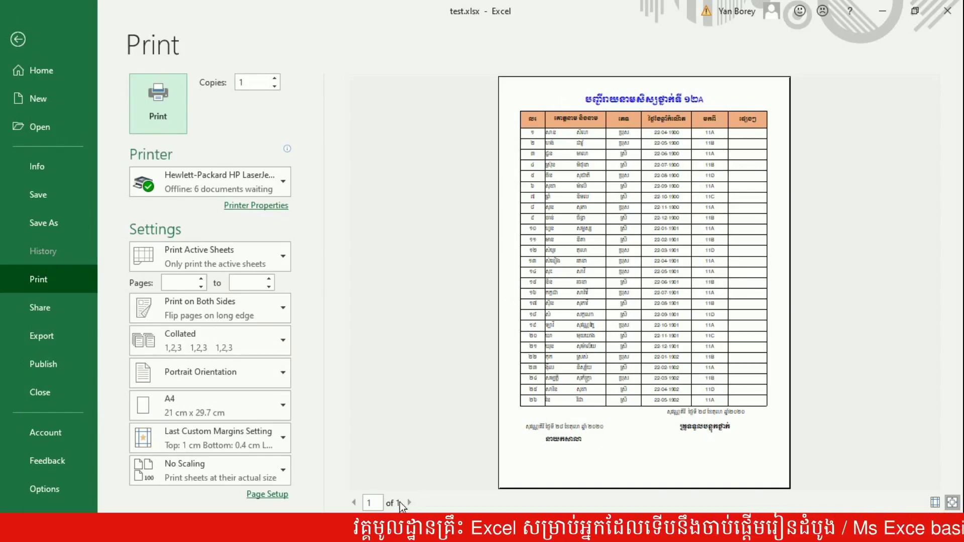
pyautogui.click(17, 39)
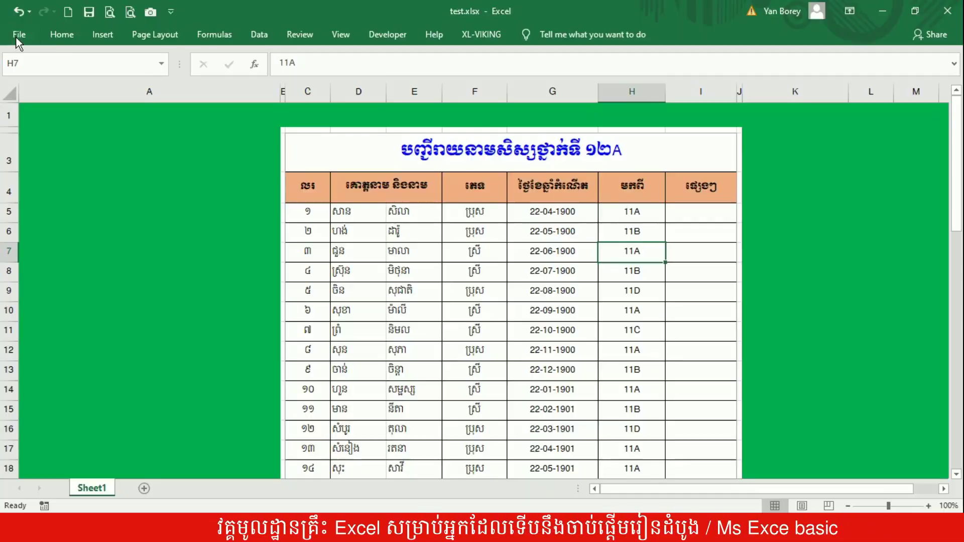
pyautogui.scroll(-10, 468, 172)
pyautogui.scroll(10, 468, 172)
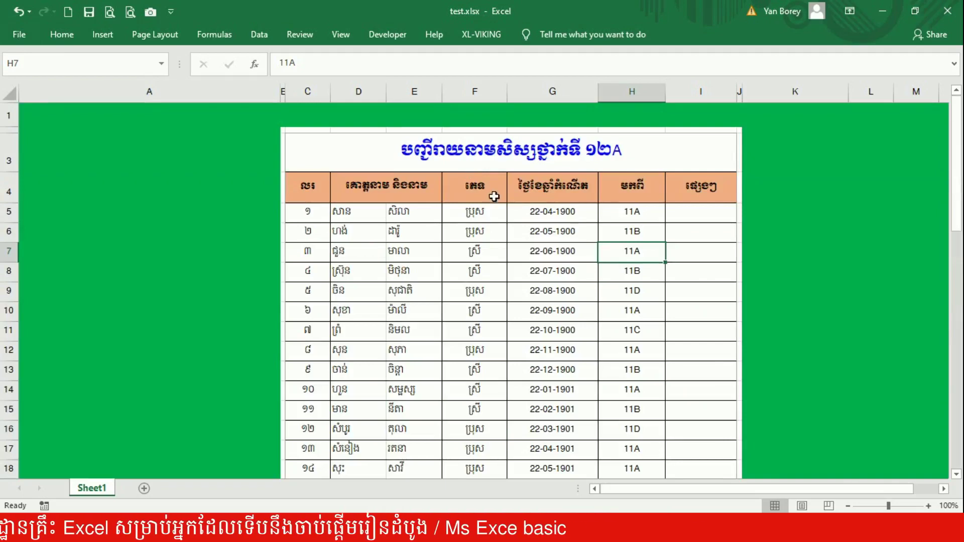
pyautogui.scroll(-2, 491, 190)
pyautogui.scroll(-1, 490, 256)
pyautogui.scroll(4, 521, 289)
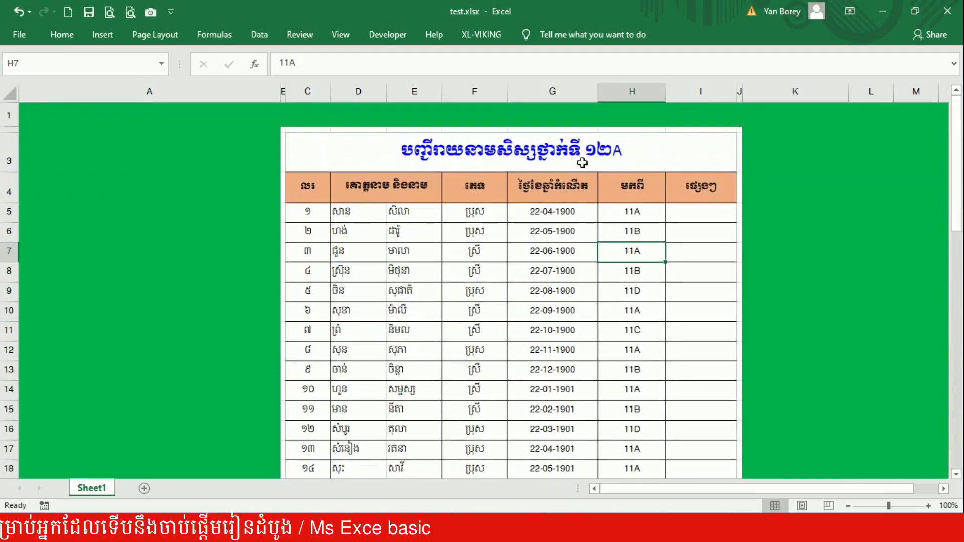
pyautogui.scroll(-15, 583, 310)
pyautogui.scroll(15, 570, 366)
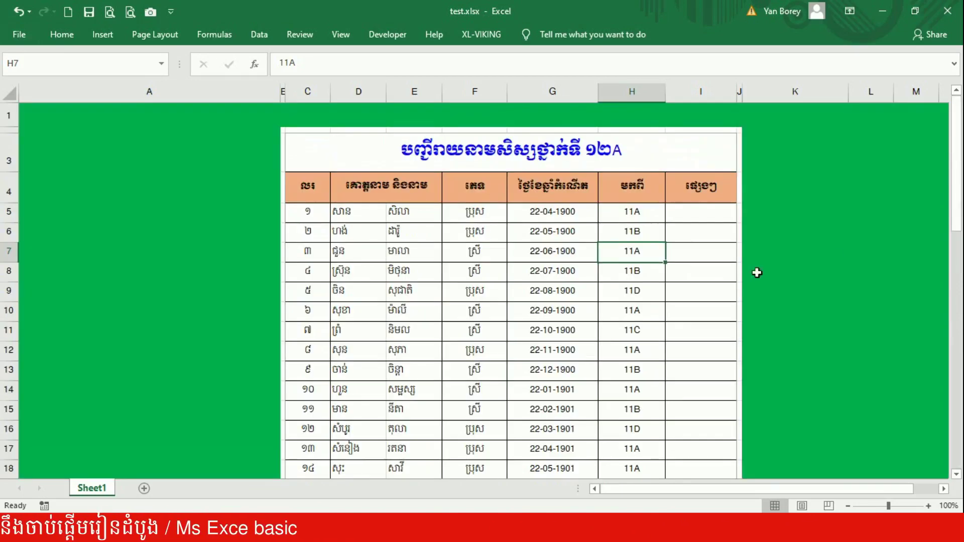
pyautogui.moveTo(956, 201); pyautogui.dragTo(948, 386)
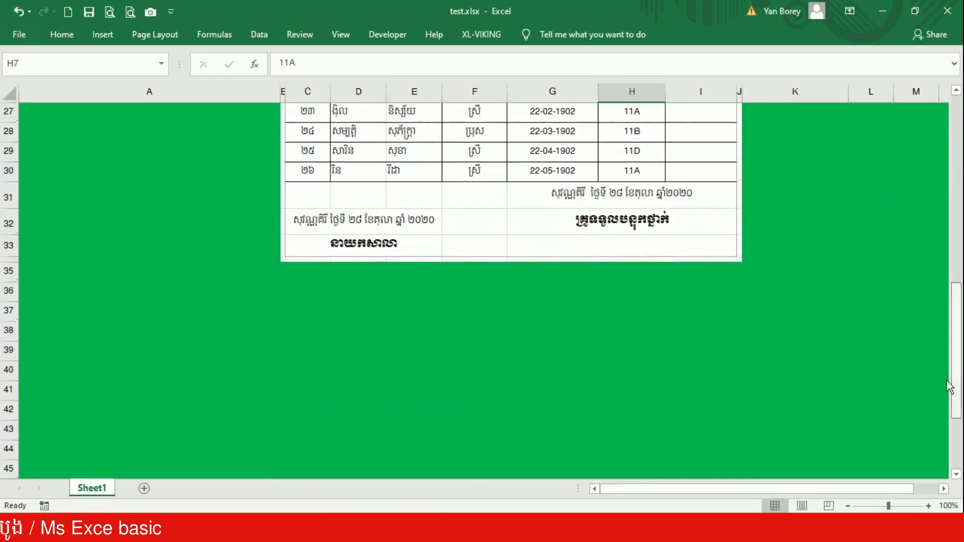
pyautogui.scroll(9, 463, 386)
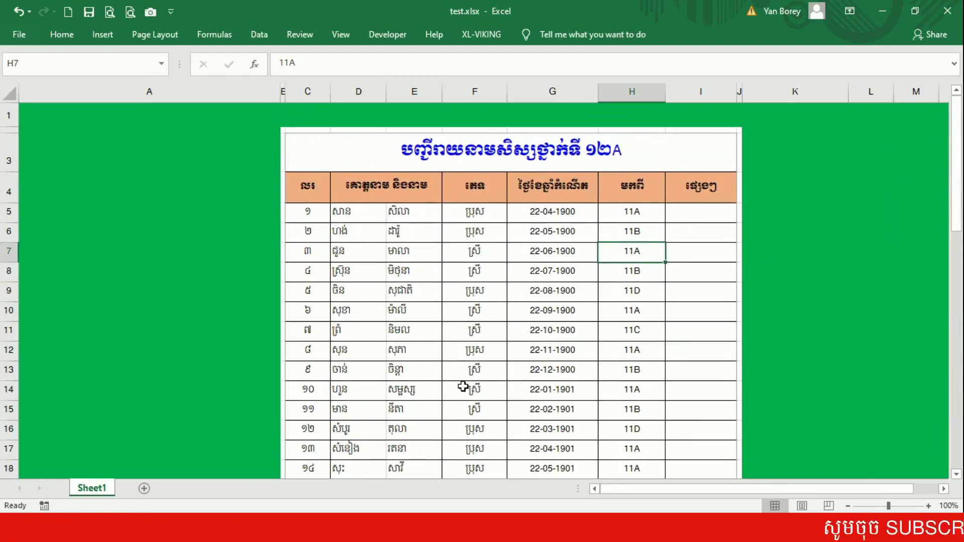
# Copy Sheet1 to the end of the workbook as Sheet1 (2).
pyautogui.rightClick(98, 490)
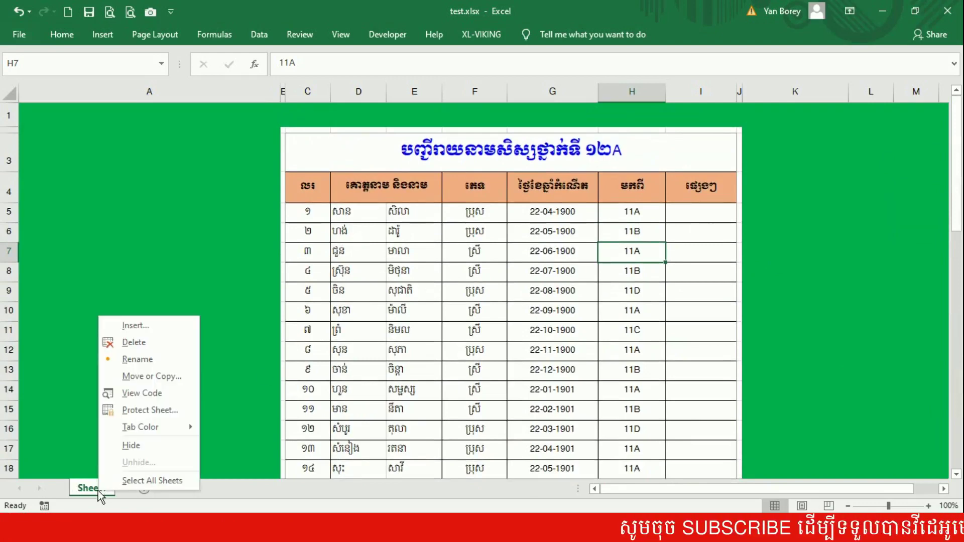
pyautogui.click(147, 378)
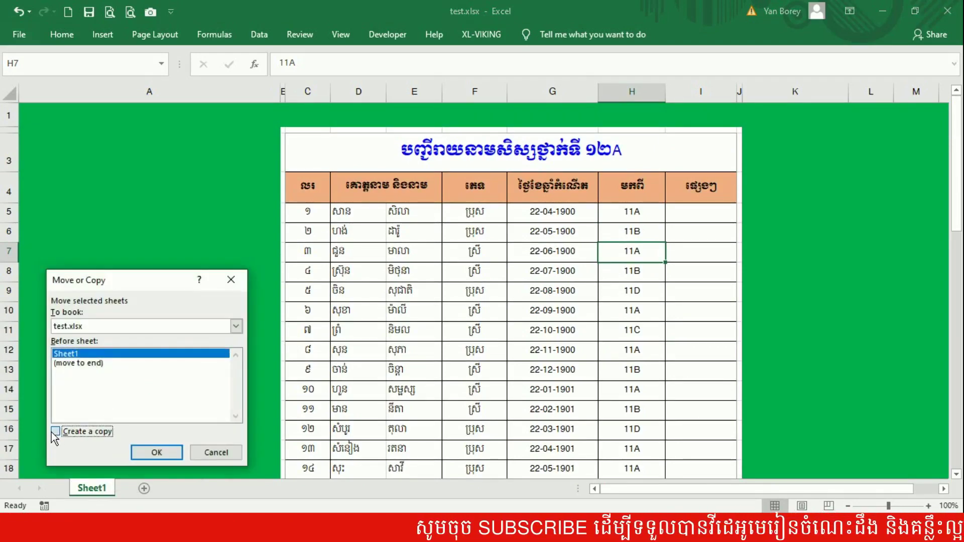
pyautogui.click(72, 364)
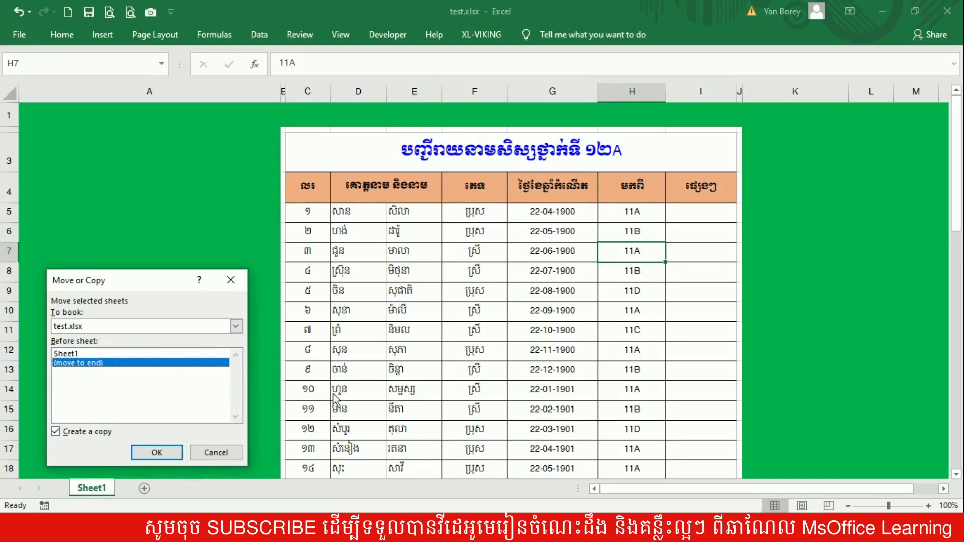
pyautogui.click(153, 453)
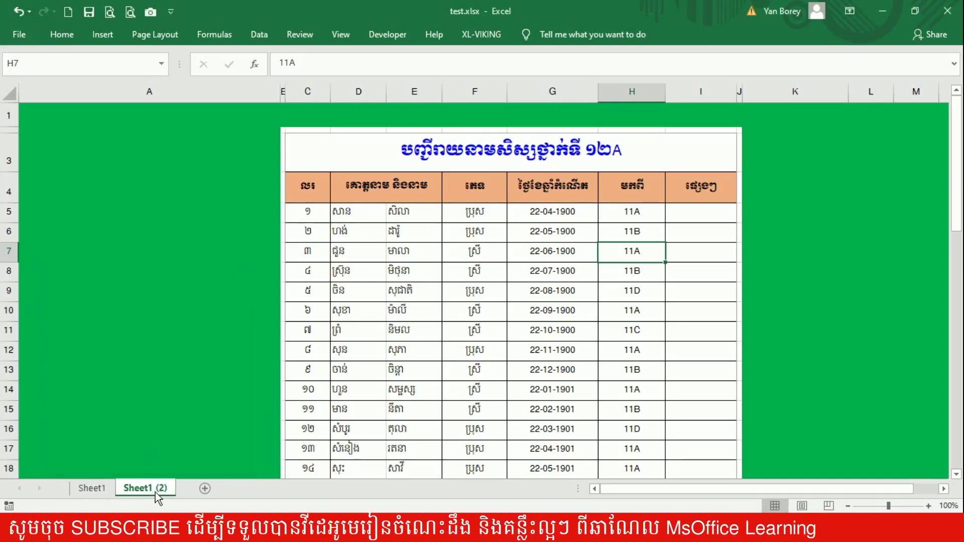
# Change the C3 title on the copy to 12B and try renaming the sheet tab.
pyautogui.doubleClick(635, 155)
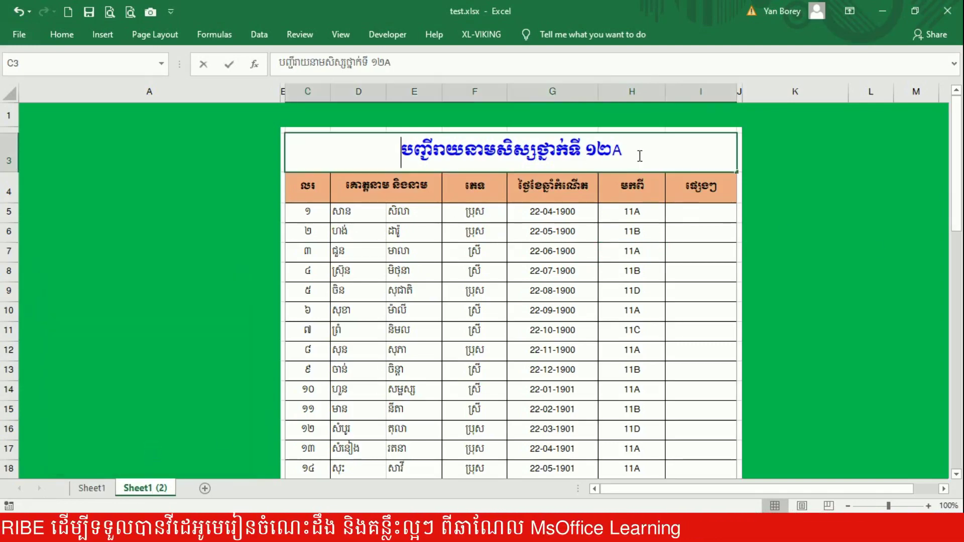
pyautogui.moveTo(622, 159); pyautogui.dragTo(612, 156)
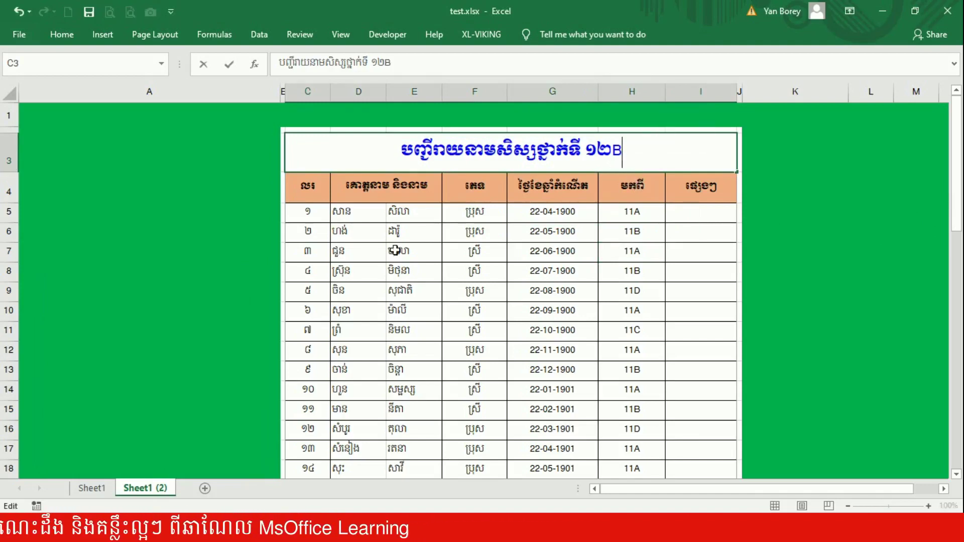
pyautogui.click(112, 310)
pyautogui.doubleClick(152, 491)
pyautogui.doubleClick(89, 492)
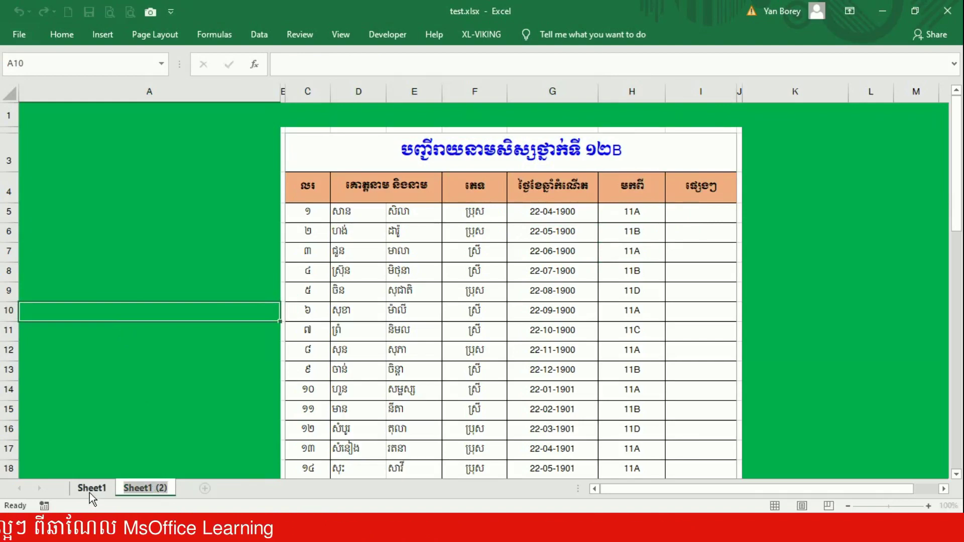
pyautogui.click(172, 489)
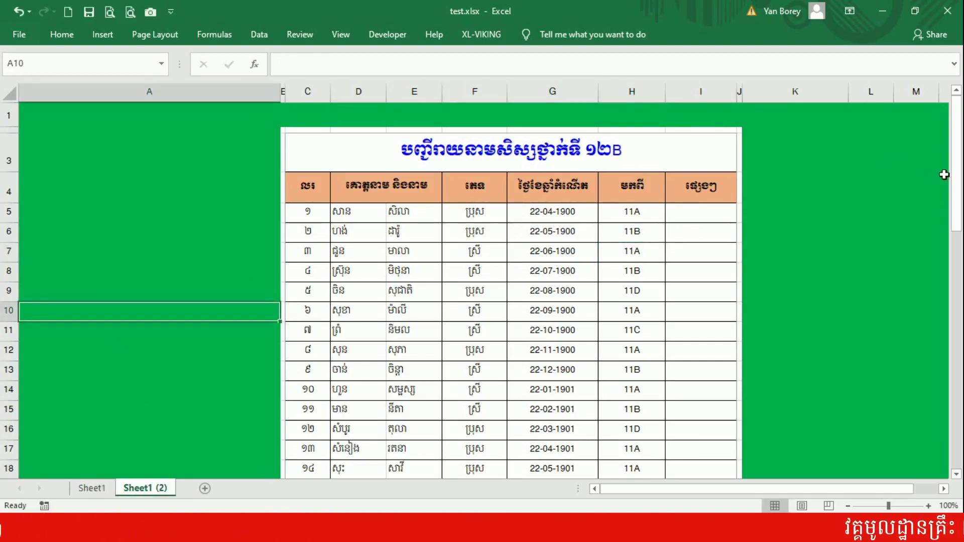
pyautogui.moveTo(957, 193); pyautogui.dragTo(956, 191)
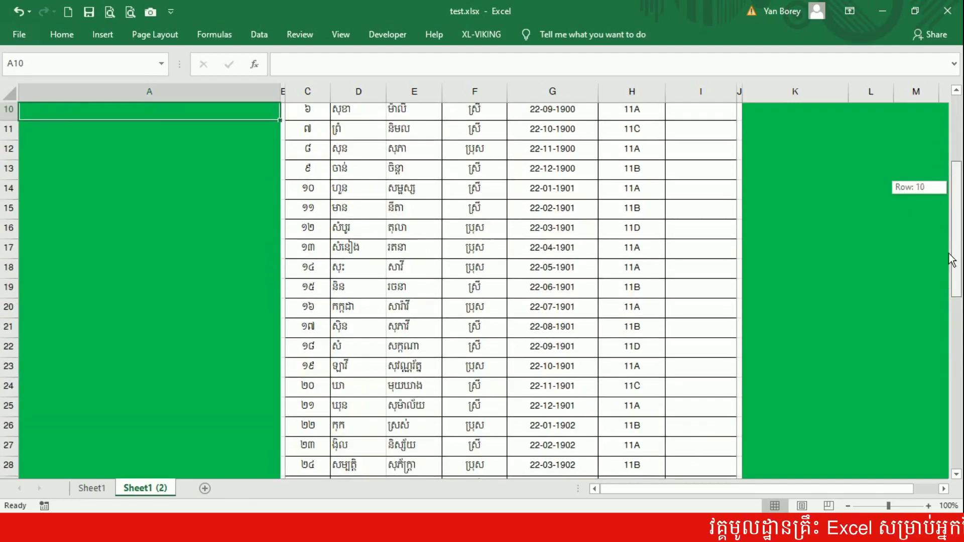
pyautogui.moveTo(955, 143)
pyautogui.mouseDown()
pyautogui.moveTo(949, 236)
pyautogui.moveTo(948, 143)
pyautogui.mouseUp()
# Change the C3 class title back to 12A.
pyautogui.doubleClick(649, 157)
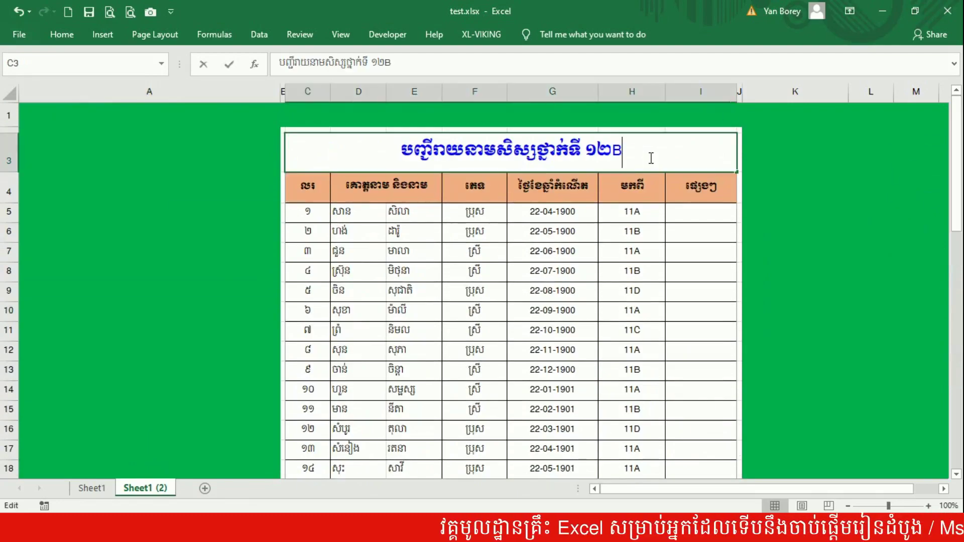
pyautogui.press('BackSpace')
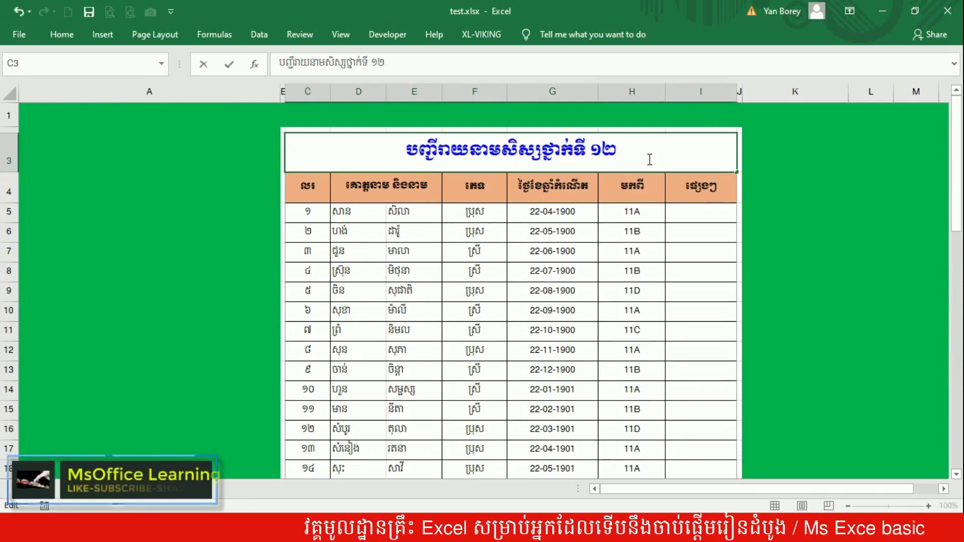
pyautogui.write('A')
pyautogui.click(723, 215)
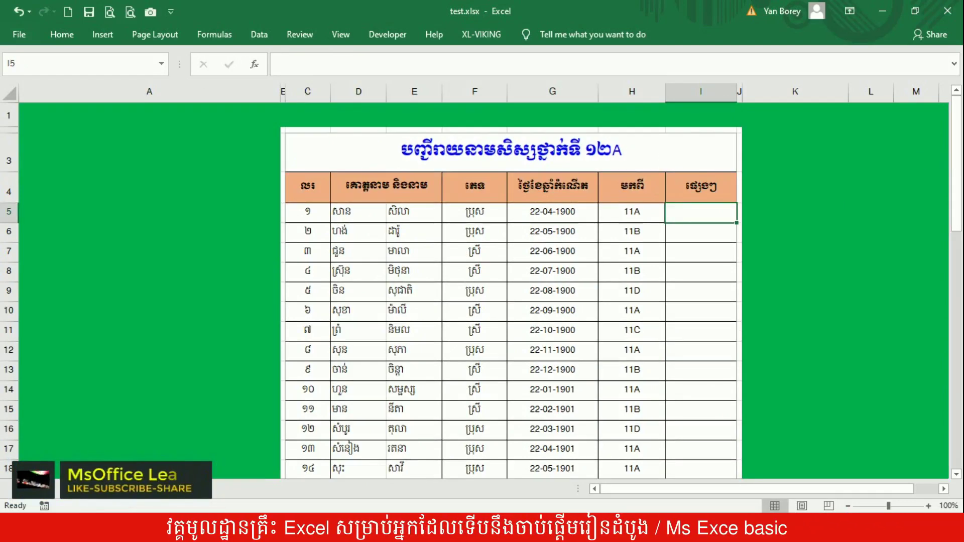
# Set the green area under the 12A table in columns C–I to No Fill.
pyautogui.moveTo(956, 187); pyautogui.dragTo(954, 395)
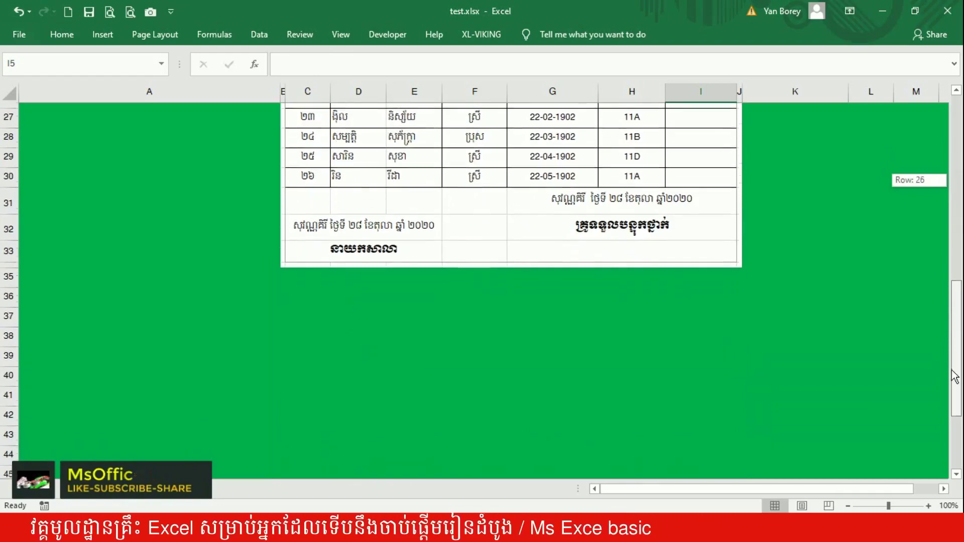
pyautogui.moveTo(953, 395); pyautogui.dragTo(953, 366)
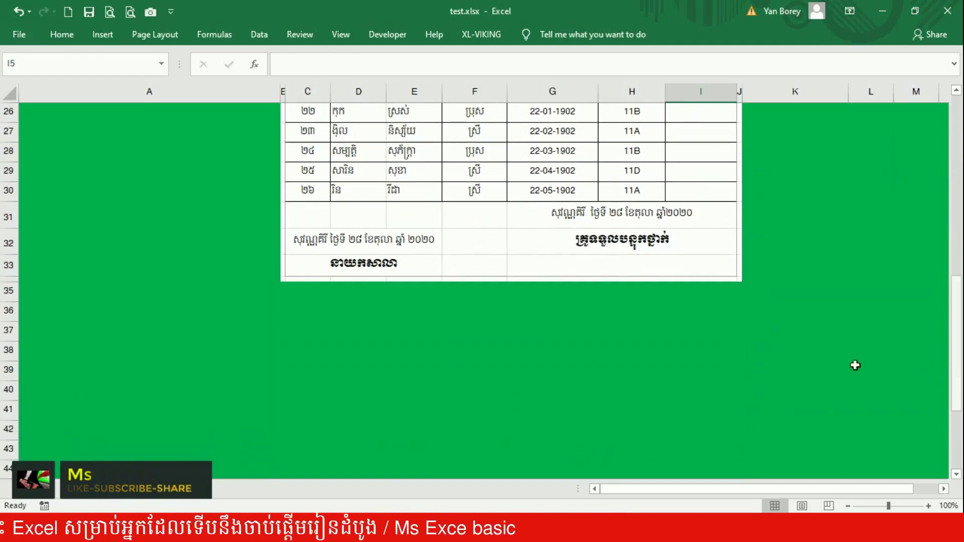
pyautogui.moveTo(282, 266)
pyautogui.mouseDown()
pyautogui.moveTo(437, 475)
pyautogui.moveTo(509, 465)
pyautogui.moveTo(656, 488)
pyautogui.moveTo(686, 464)
pyautogui.moveTo(746, 303)
pyautogui.moveTo(728, 307)
pyautogui.moveTo(740, 307)
pyautogui.mouseUp()
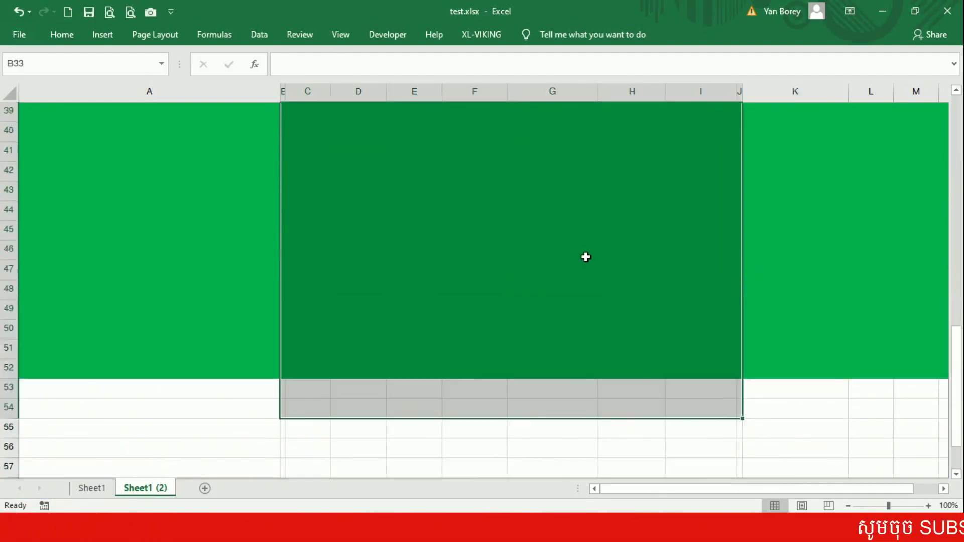
pyautogui.scroll(6, 585, 256)
pyautogui.scroll(-20, 552, 227)
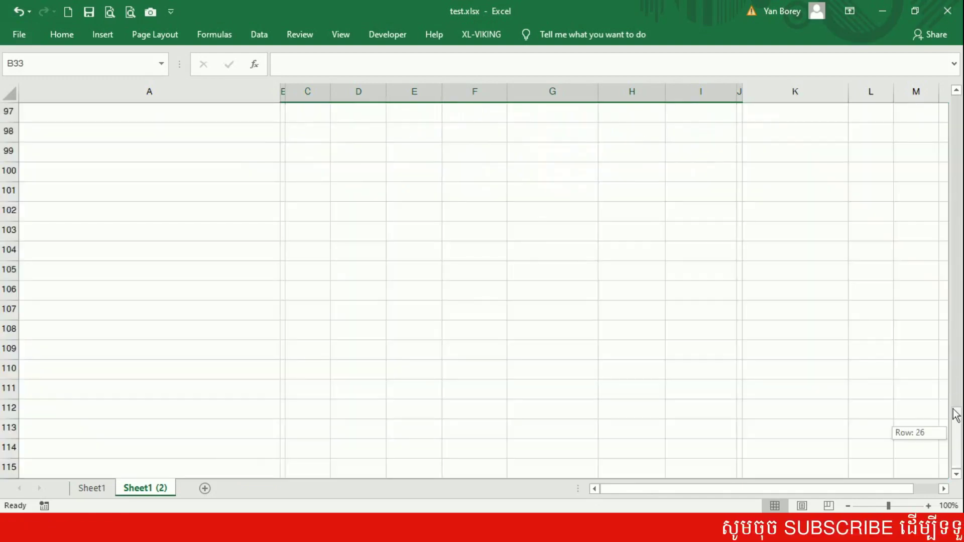
pyautogui.moveTo(958, 435); pyautogui.dragTo(942, 273)
pyautogui.rightClick(499, 172)
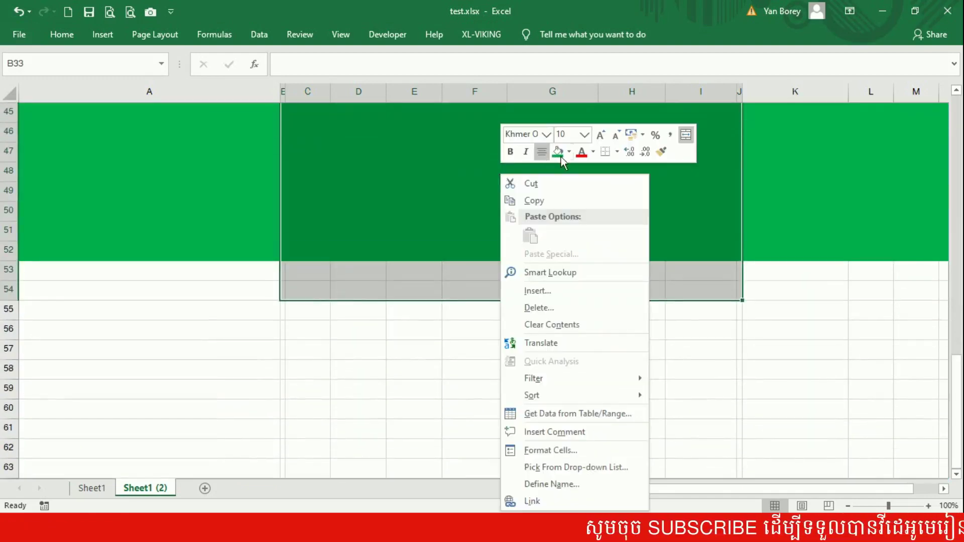
pyautogui.click(568, 152)
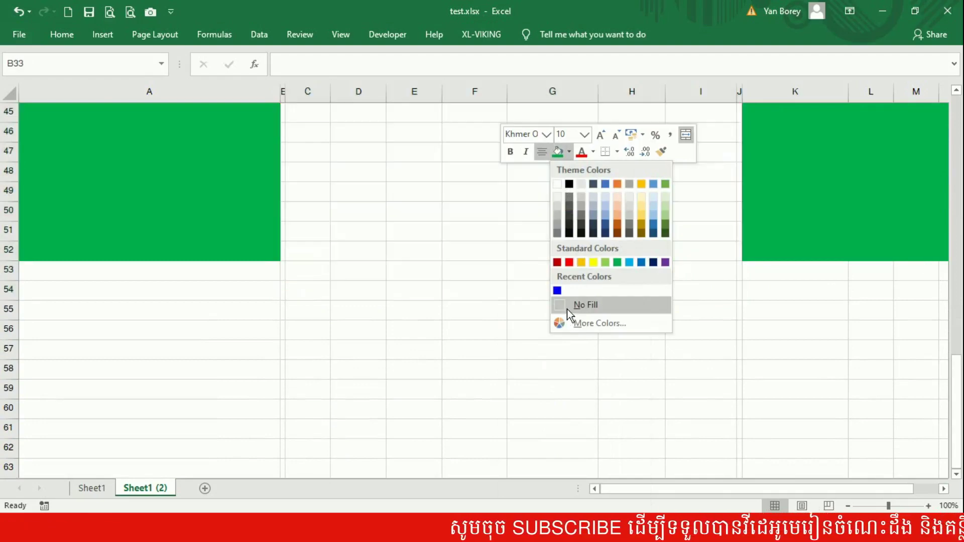
pyautogui.click(567, 309)
pyautogui.scroll(1, 477, 309)
pyautogui.click(465, 351)
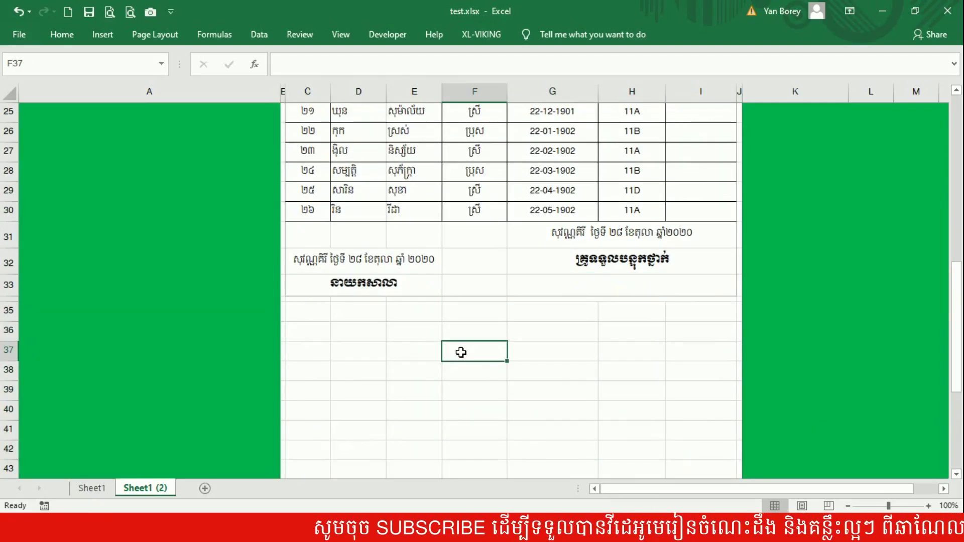
# Copy the 12A class list range C3:I33.
pyautogui.moveTo(665, 288)
pyautogui.mouseDown()
pyautogui.moveTo(319, 203)
pyautogui.moveTo(321, 55)
pyautogui.mouseUp()
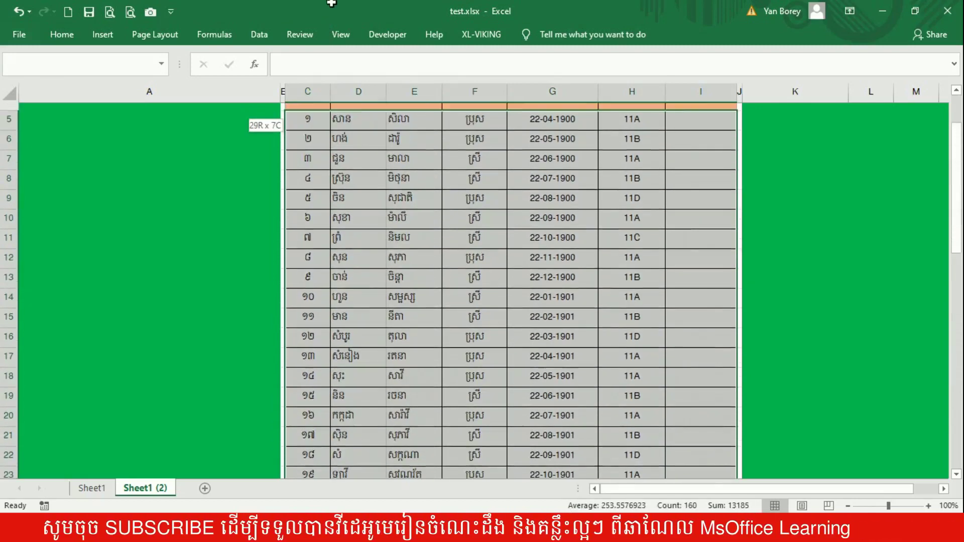
pyautogui.moveTo(321, 55); pyautogui.dragTo(326, 139)
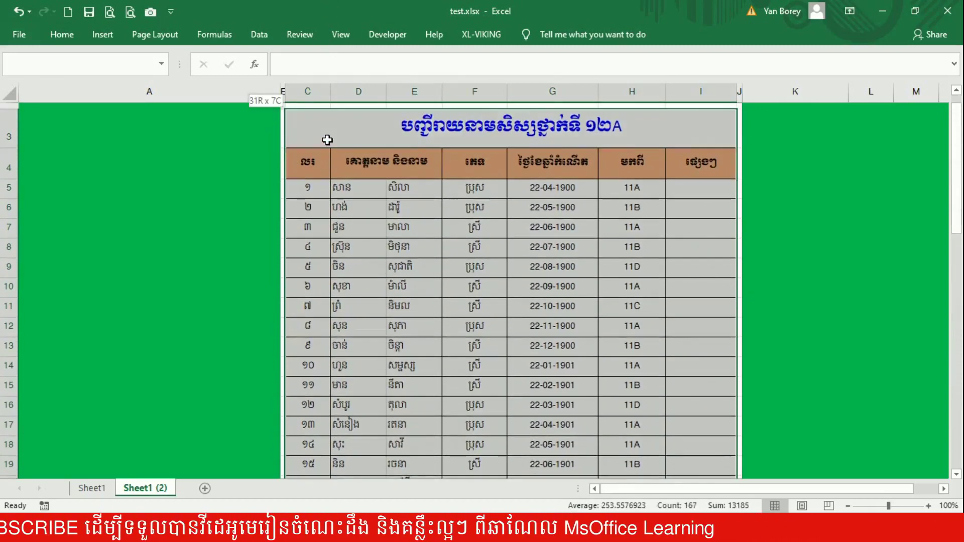
pyautogui.rightClick(326, 140)
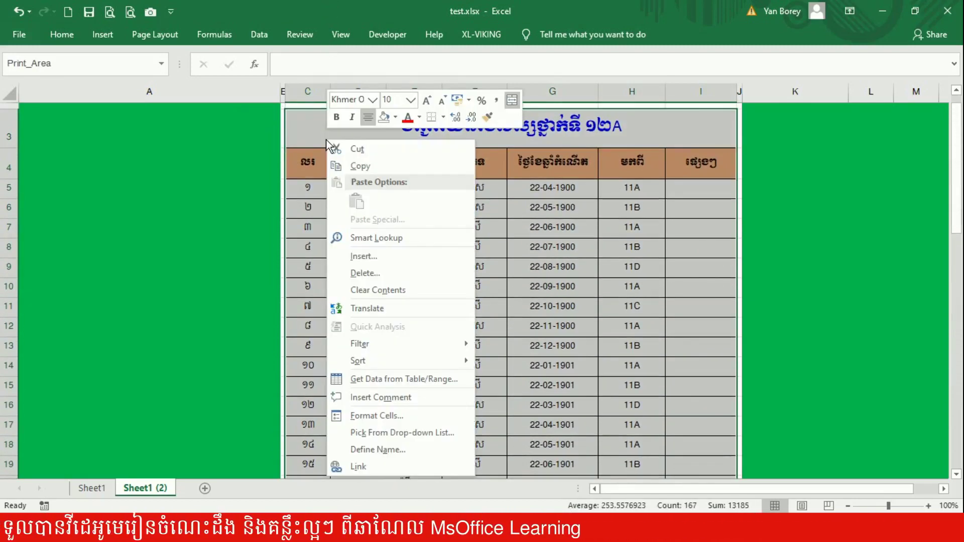
pyautogui.click(372, 168)
pyautogui.scroll(-7, 415, 274)
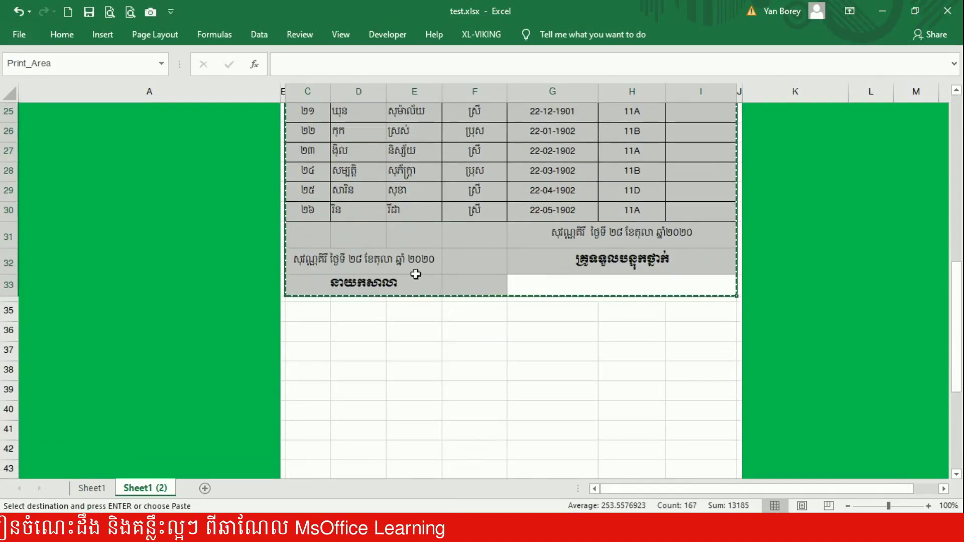
# Shrink row 36 into a thin spacer and paste the copied list at C37.
pyautogui.rightClick(312, 315)
pyautogui.press('Escape')
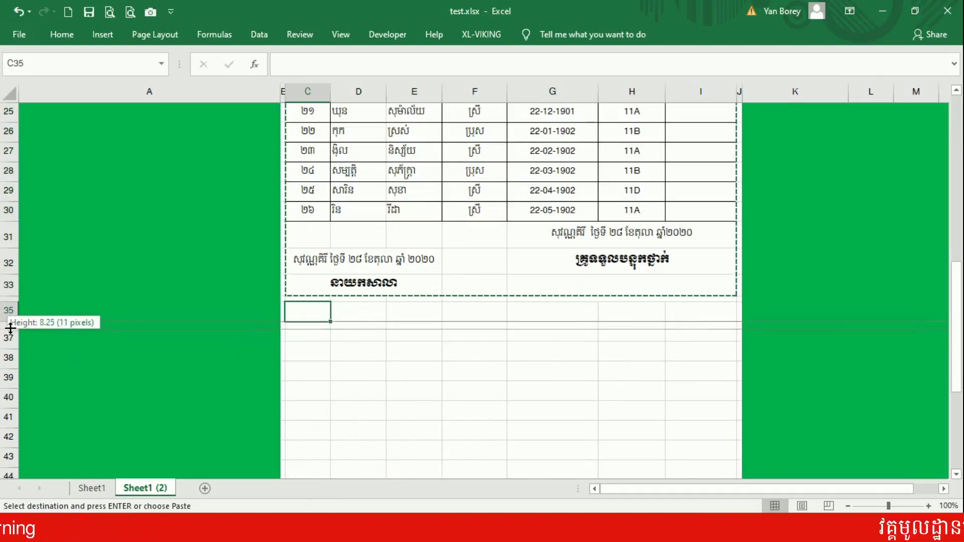
pyautogui.moveTo(10, 328); pyautogui.dragTo(11, 327)
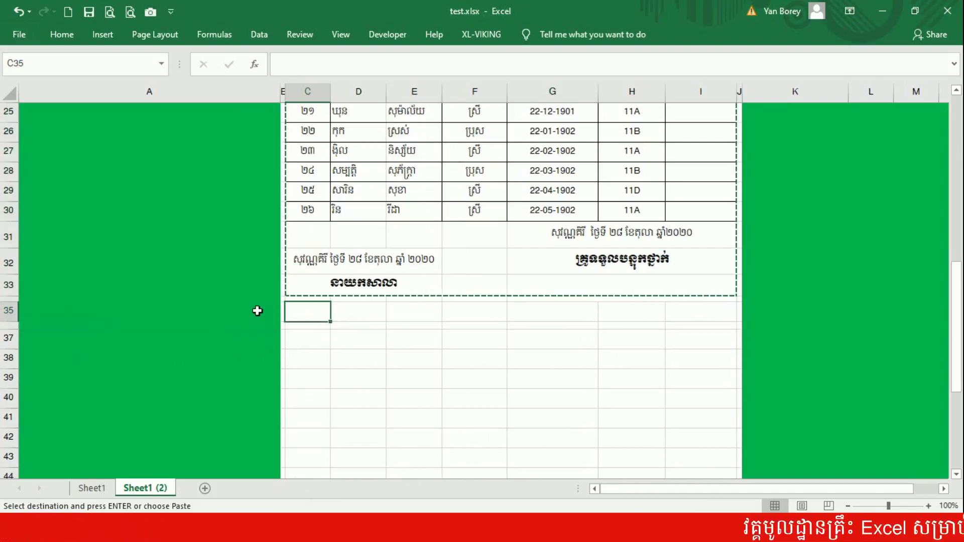
pyautogui.moveTo(151, 311); pyautogui.dragTo(756, 307)
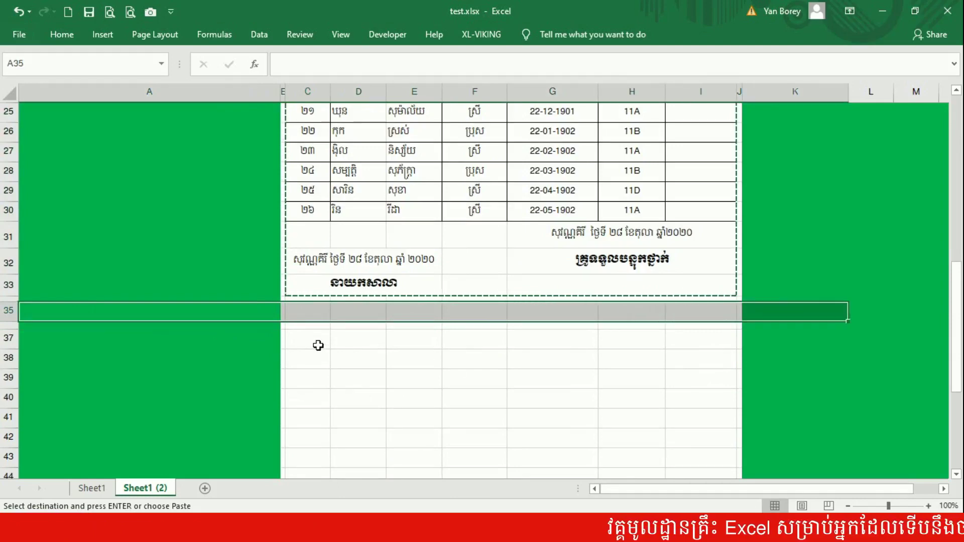
pyautogui.click(304, 332)
pyautogui.rightClick(312, 342)
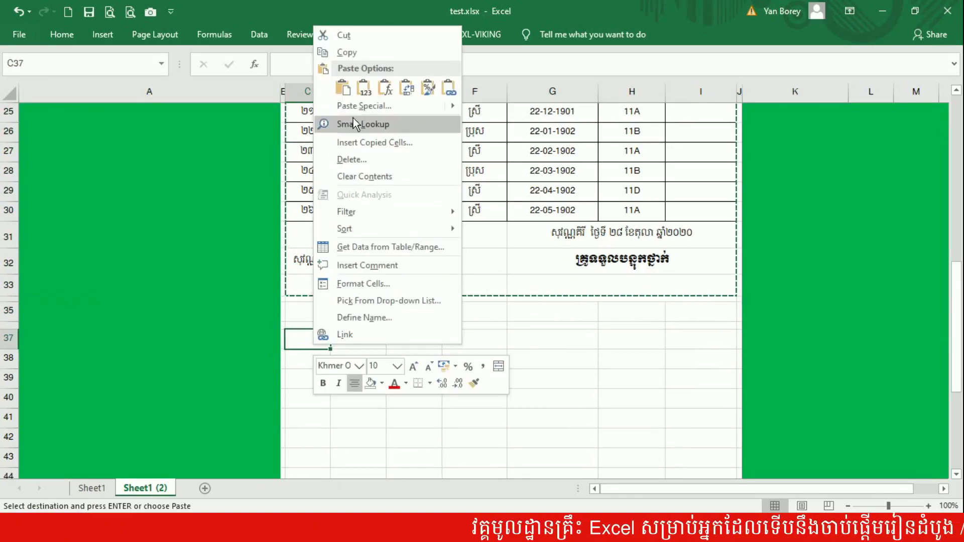
pyautogui.click(346, 94)
pyautogui.doubleClick(619, 344)
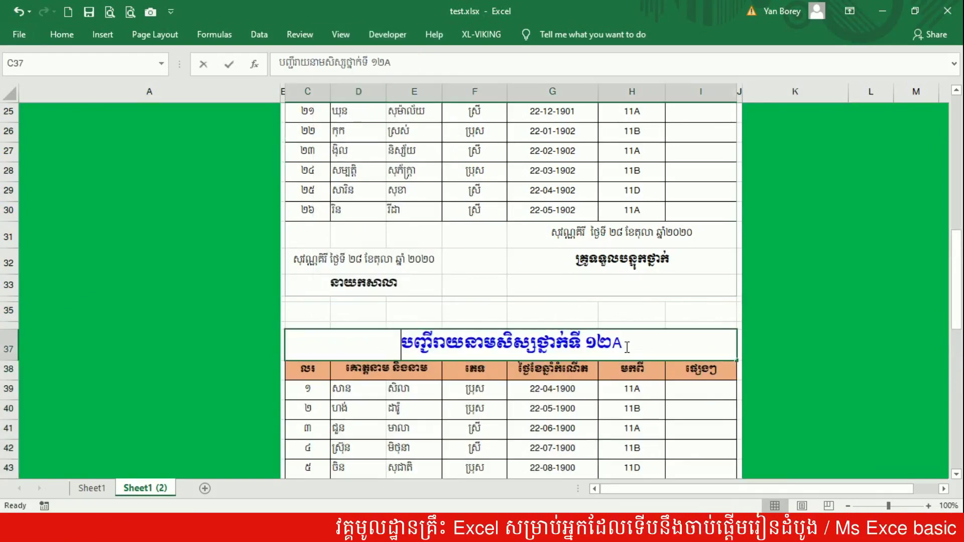
# Change the second list's title in C37 from class 12A to 12B.
pyautogui.press('BackSpace')
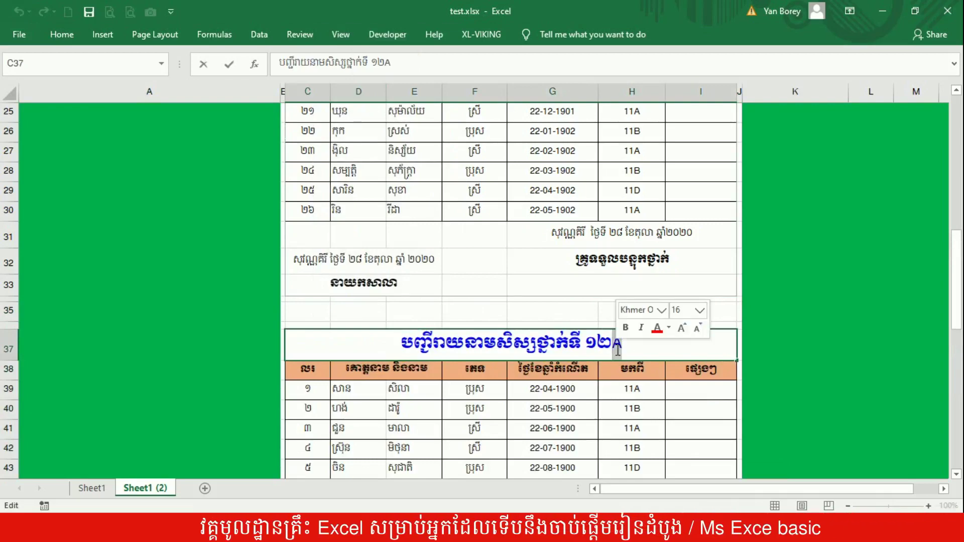
pyautogui.write('B')
pyautogui.moveTo(955, 293); pyautogui.dragTo(956, 459)
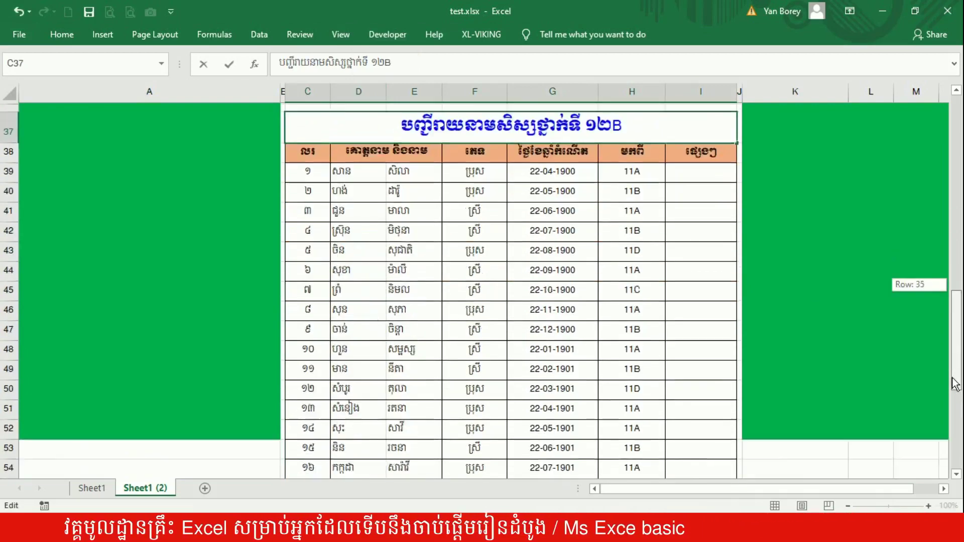
pyautogui.click(956, 474)
# Shrink rows 68 and 70 into thin spacer rows below the 12B list.
pyautogui.scroll(-1, 753, 442)
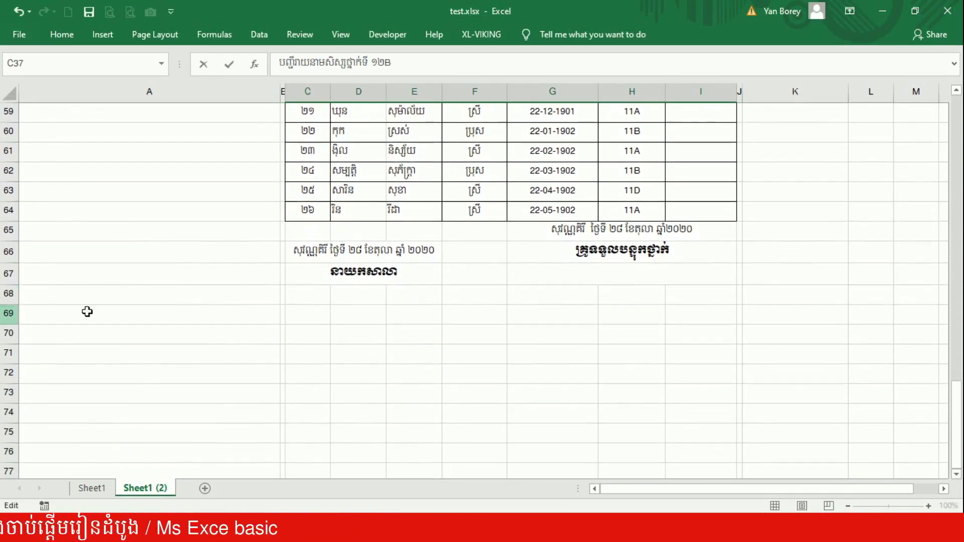
pyautogui.click(304, 354)
pyautogui.rightClick(305, 353)
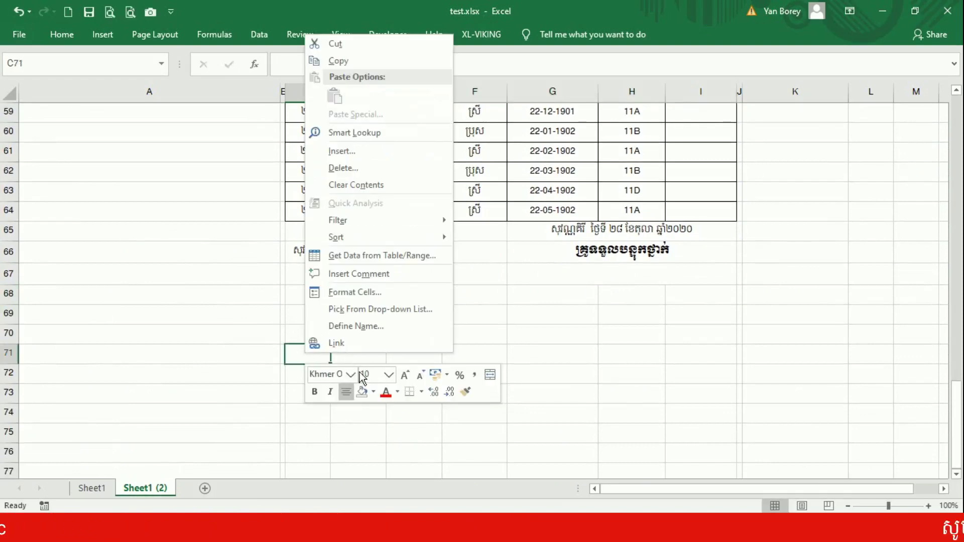
pyautogui.press('Escape')
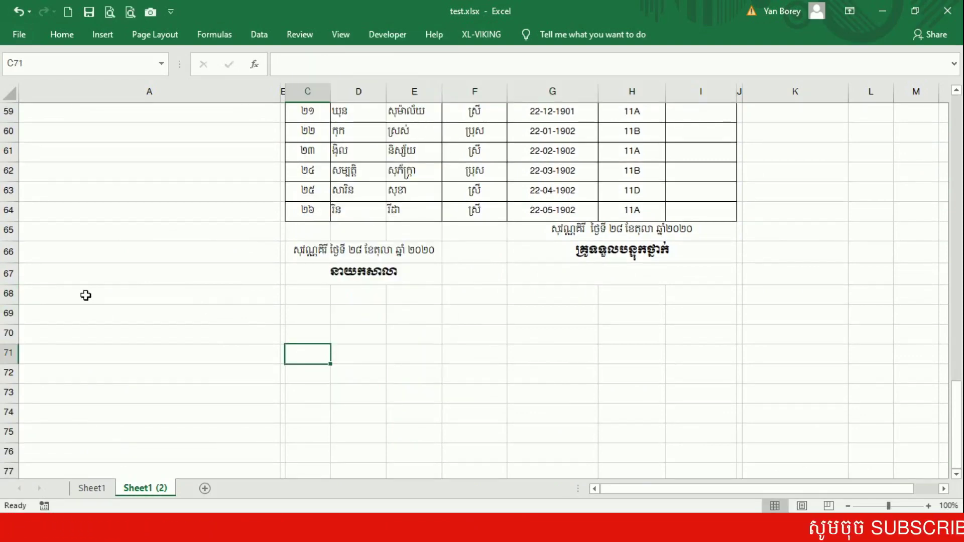
pyautogui.click(86, 295)
pyautogui.moveTo(10, 305); pyautogui.dragTo(16, 290)
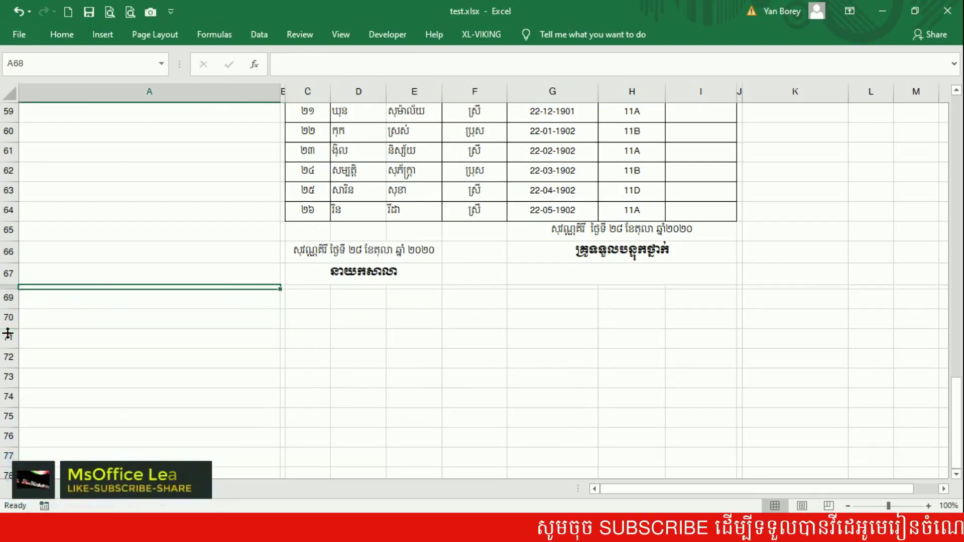
pyautogui.moveTo(10, 333); pyautogui.dragTo(15, 316)
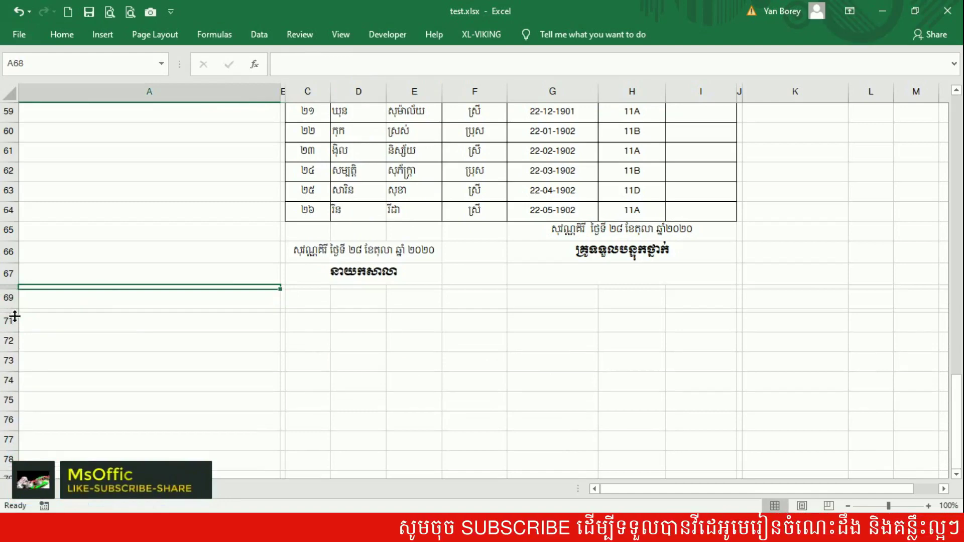
# Copy the 12B list C37:I67, paste it at C71 and retitle it 12C.
pyautogui.moveTo(649, 270)
pyautogui.mouseDown()
pyautogui.moveTo(350, 104)
pyautogui.moveTo(316, 115)
pyautogui.mouseUp()
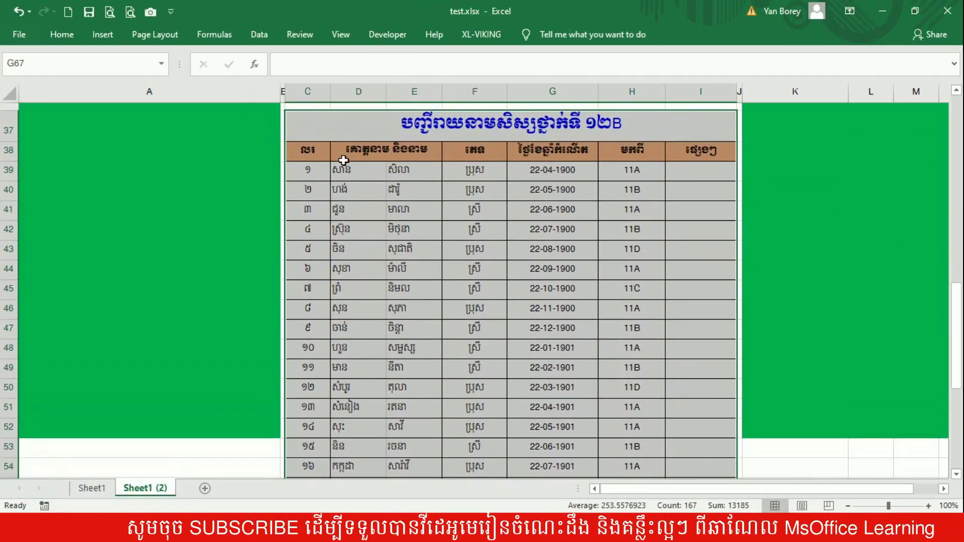
pyautogui.rightClick(343, 160)
pyautogui.click(375, 188)
pyautogui.scroll(-7, 496, 353)
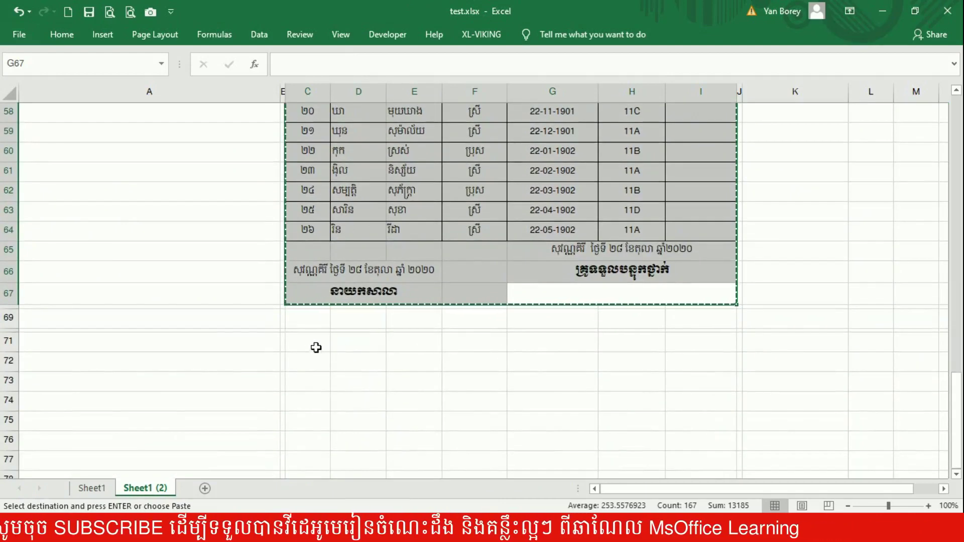
pyautogui.click(312, 344)
pyautogui.rightClick(309, 344)
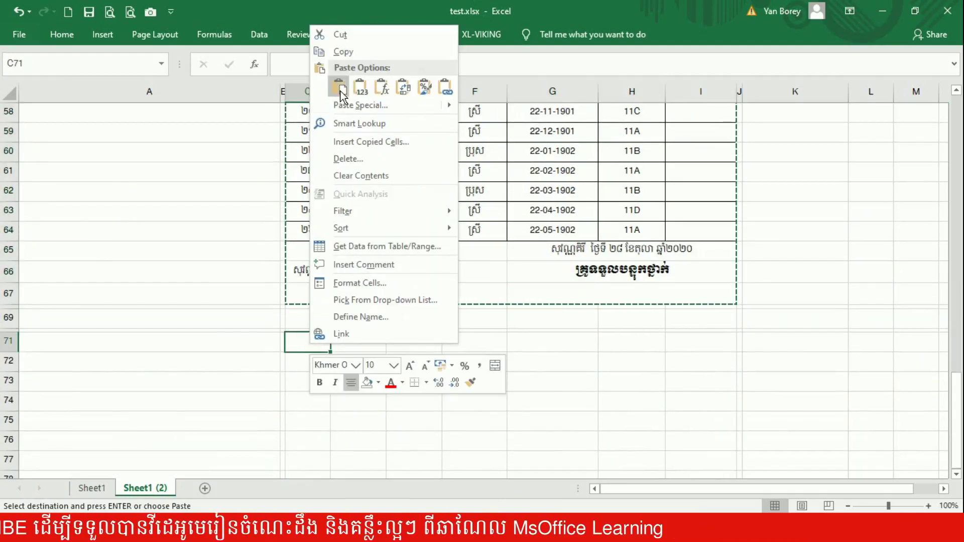
pyautogui.click(339, 87)
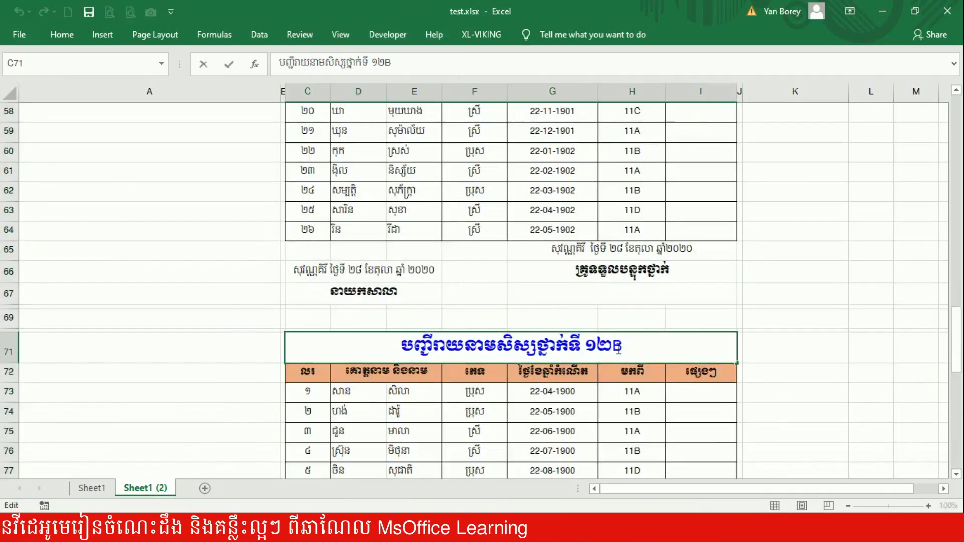
pyautogui.doubleClick(619, 352)
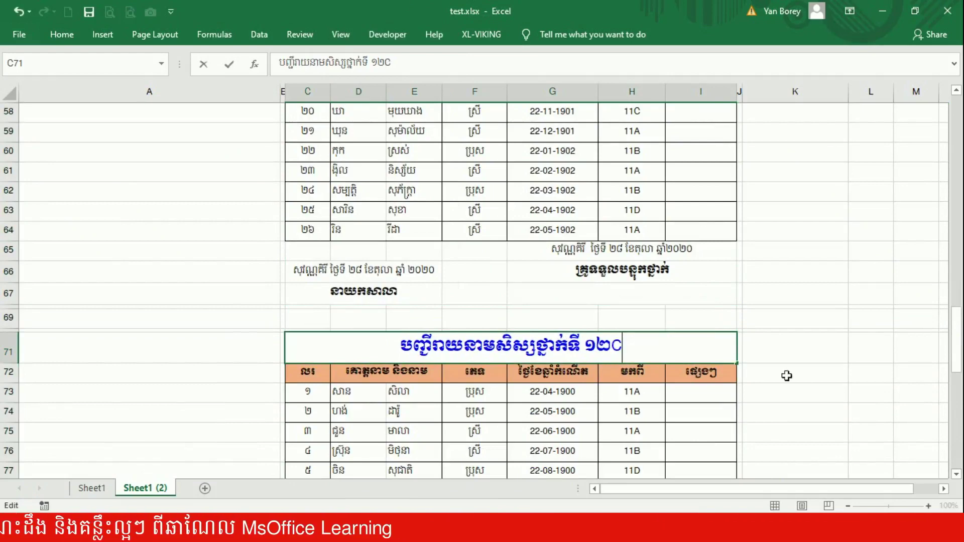
pyautogui.click(770, 372)
pyautogui.scroll(19, 458, 333)
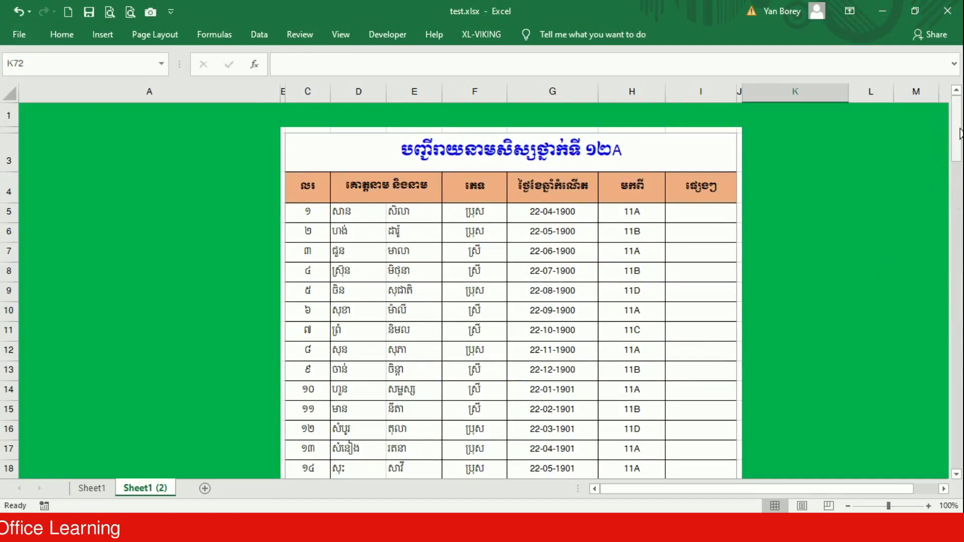
# Fill column A rows 52–136 green via the mini toolbar Fill Color.
pyautogui.moveTo(956, 133); pyautogui.dragTo(956, 301)
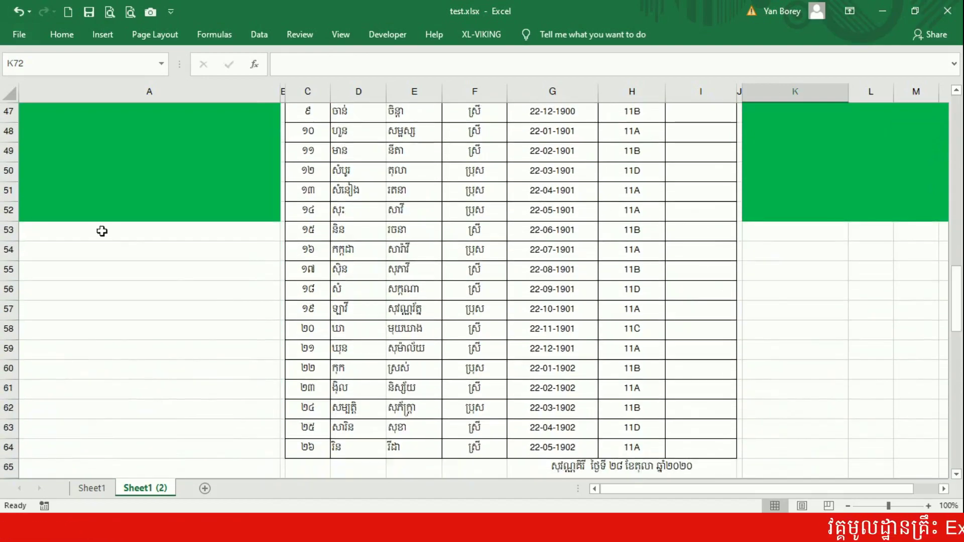
pyautogui.moveTo(270, 249); pyautogui.dragTo(271, 476)
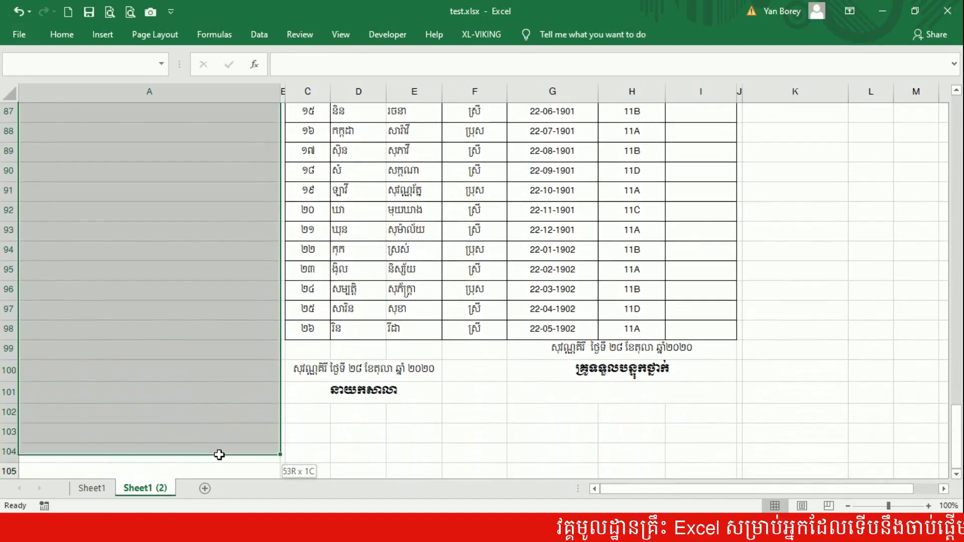
pyautogui.moveTo(271, 476)
pyautogui.mouseDown()
pyautogui.moveTo(223, 427)
pyautogui.moveTo(232, 293)
pyautogui.mouseUp()
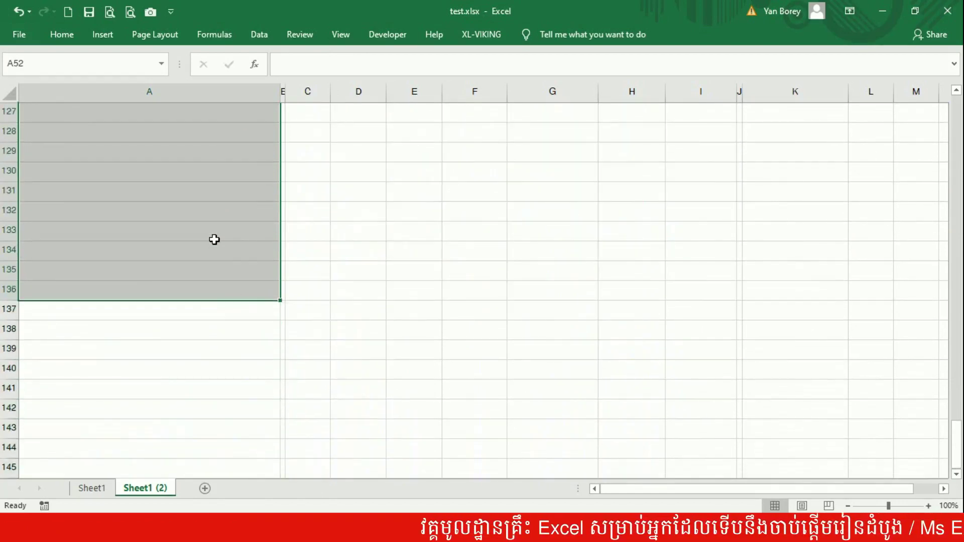
pyautogui.rightClick(215, 192)
pyautogui.click(284, 173)
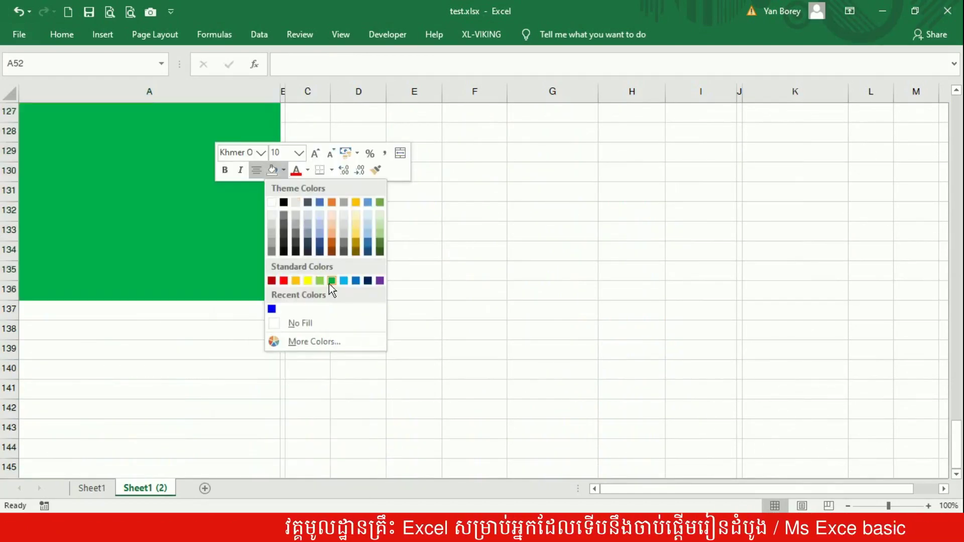
pyautogui.click(335, 280)
pyautogui.scroll(20, 898, 347)
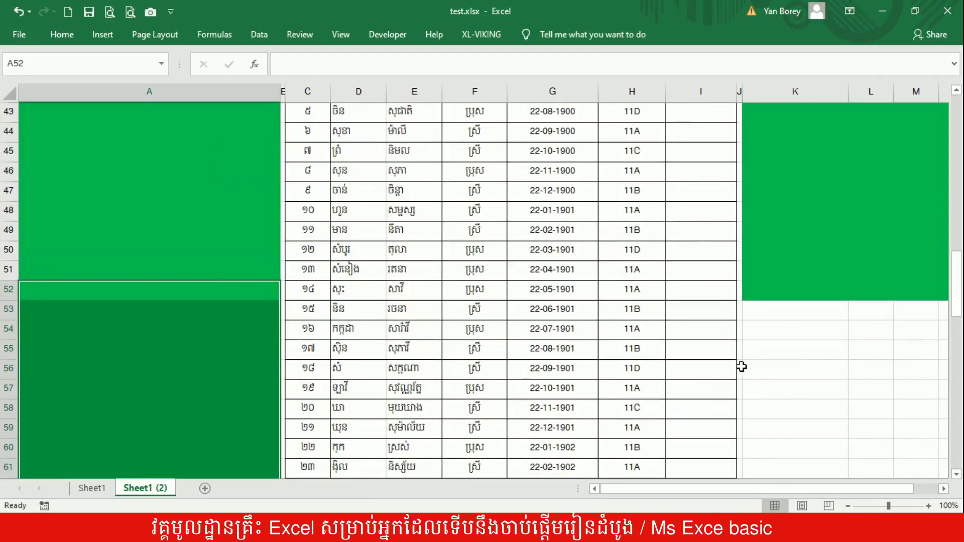
pyautogui.click(728, 369)
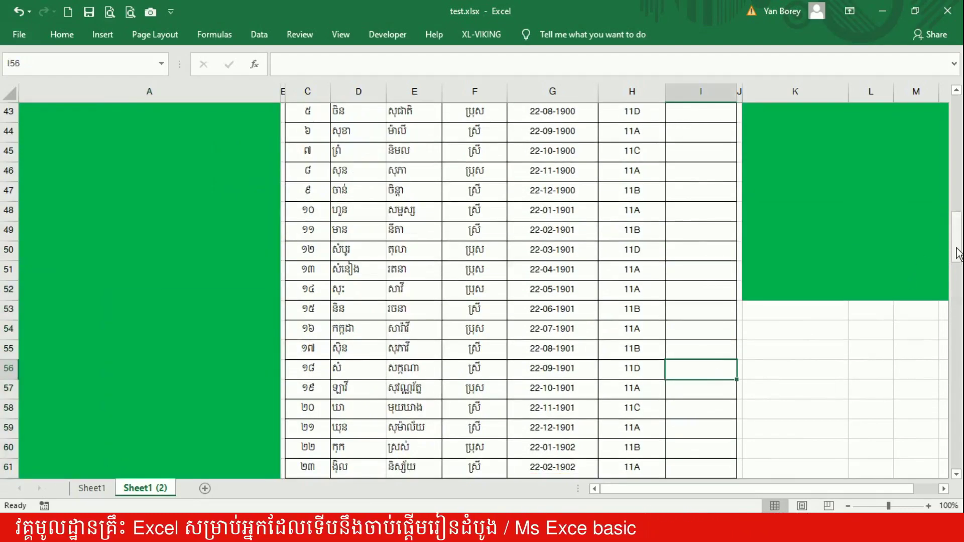
# Fill the empty range K52:O125 beside the lists green.
pyautogui.scroll(-2, 940, 250)
pyautogui.moveTo(785, 164)
pyautogui.mouseDown()
pyautogui.moveTo(892, 375)
pyautogui.moveTo(923, 90)
pyautogui.mouseUp()
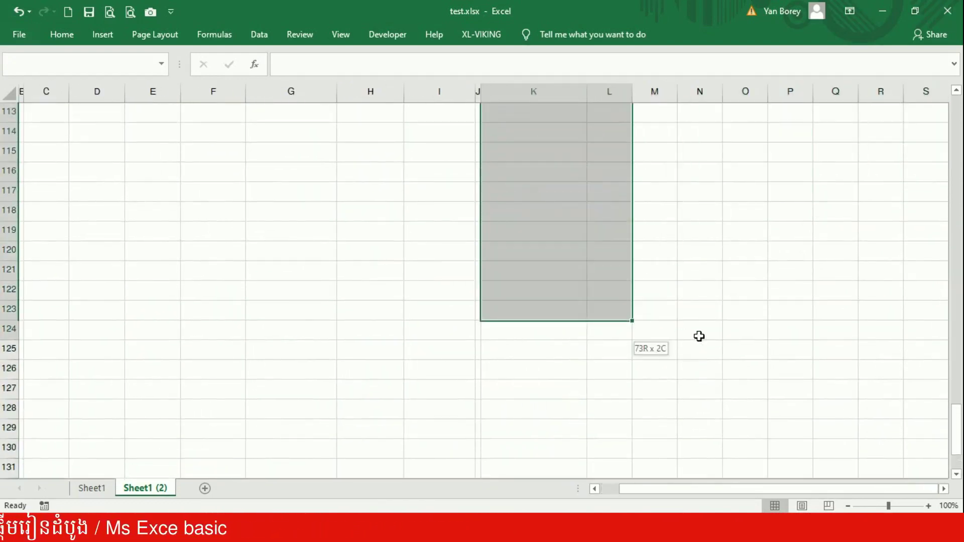
pyautogui.moveTo(923, 91); pyautogui.dragTo(747, 348)
pyautogui.rightClick(645, 271)
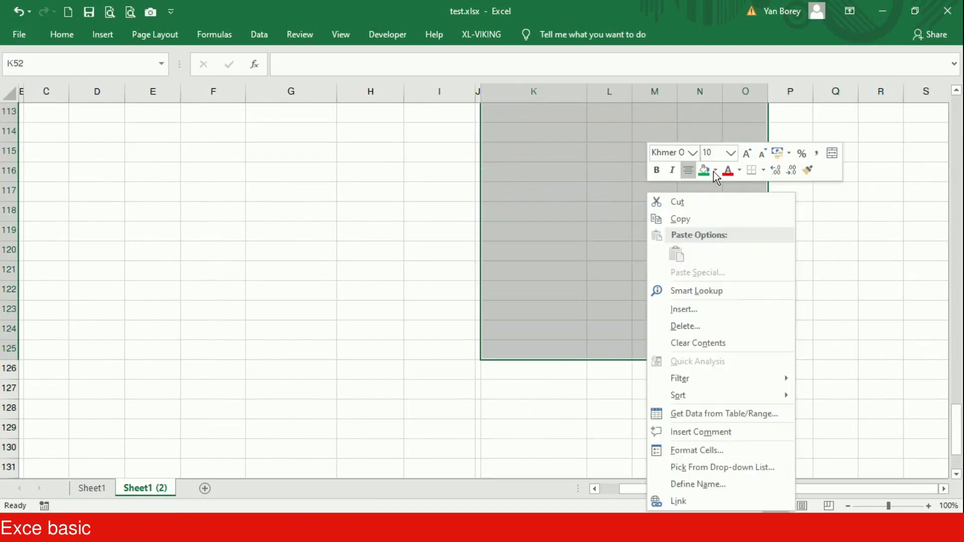
pyautogui.click(705, 171)
# Shrink blank row 102 to a 7.50-high strip and select the area below the lists.
pyautogui.moveTo(956, 241); pyautogui.dragTo(953, 389)
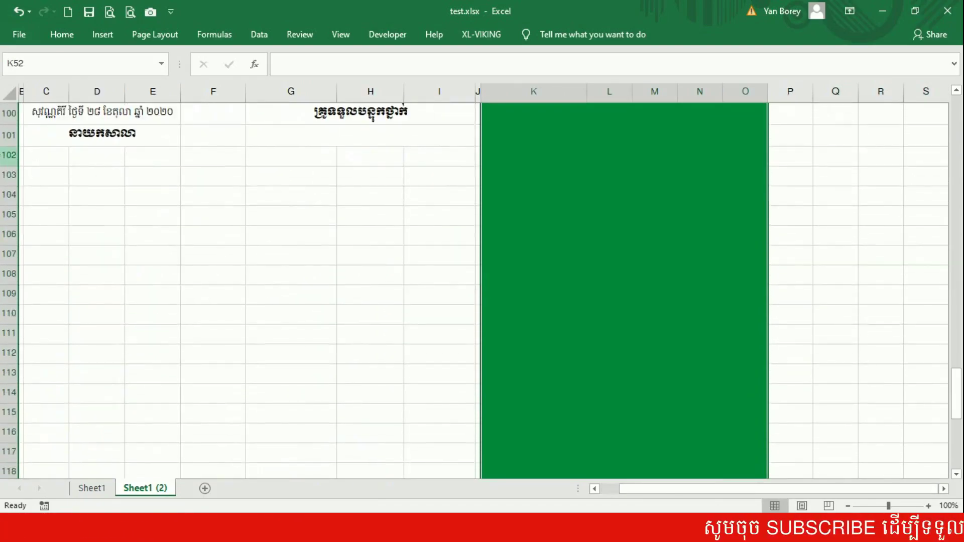
pyautogui.click(6, 155)
pyautogui.moveTo(6, 166); pyautogui.dragTo(5, 152)
pyautogui.moveTo(524, 165); pyautogui.dragTo(129, 405)
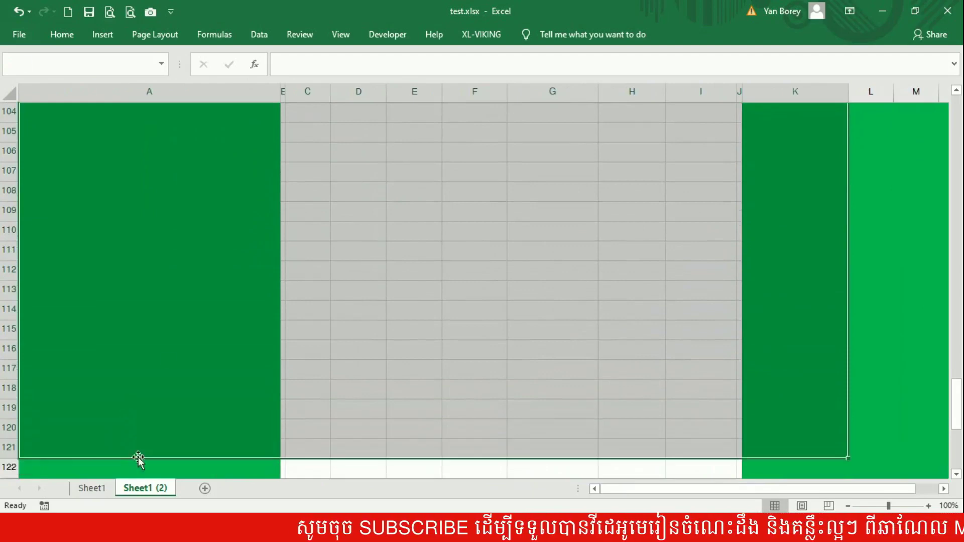
# Fill the area below the last list, A103:K119, green.
pyautogui.rightClick(271, 188)
pyautogui.click(324, 173)
pyautogui.scroll(3, 603, 251)
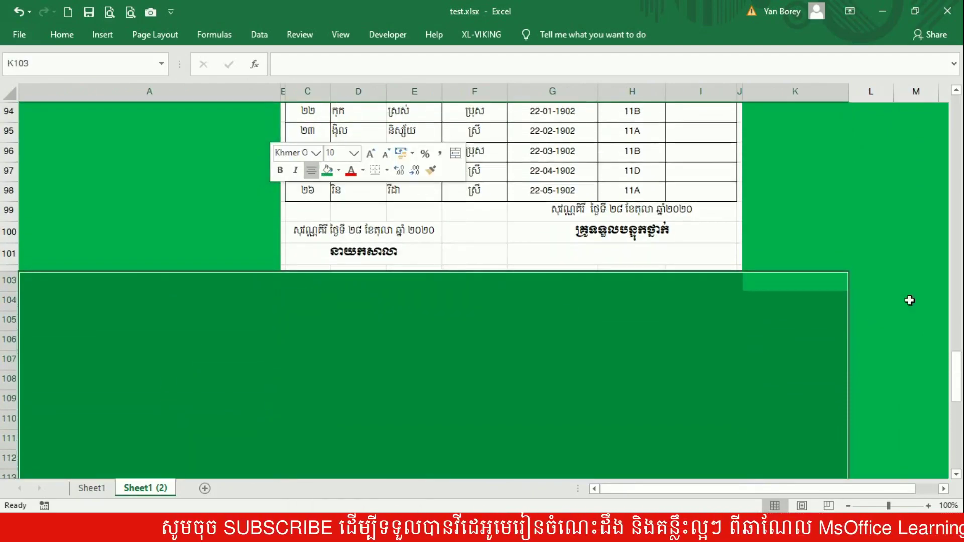
pyautogui.click(916, 281)
pyautogui.moveTo(957, 379); pyautogui.dragTo(956, 279)
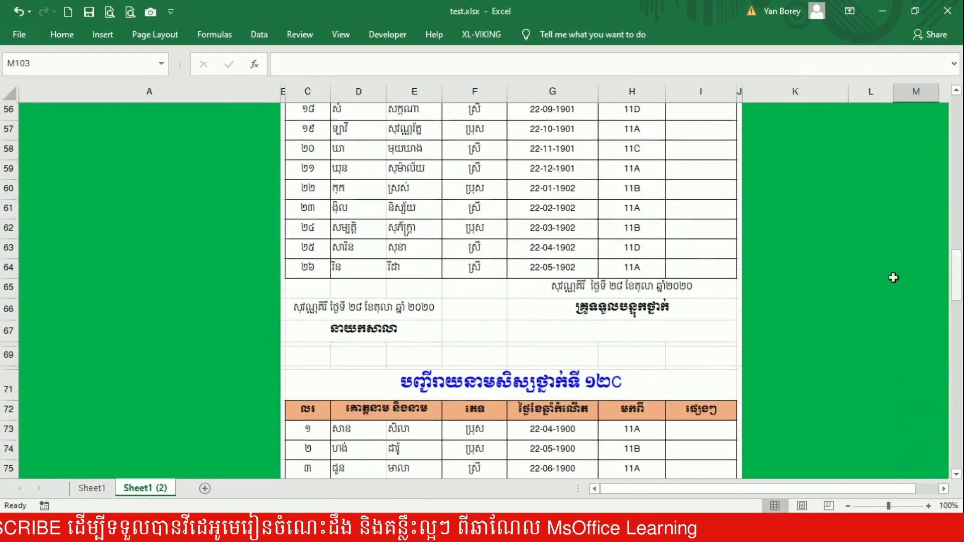
# Fill separator rows 69 and 35 green across columns A to K.
pyautogui.click(762, 338)
pyautogui.moveTo(579, 344); pyautogui.dragTo(231, 332)
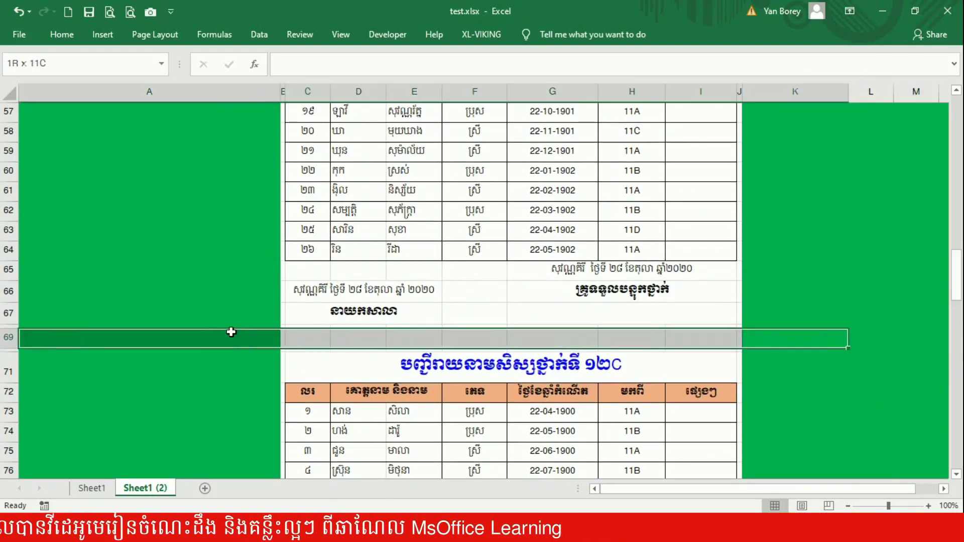
pyautogui.rightClick(231, 340)
pyautogui.click(286, 380)
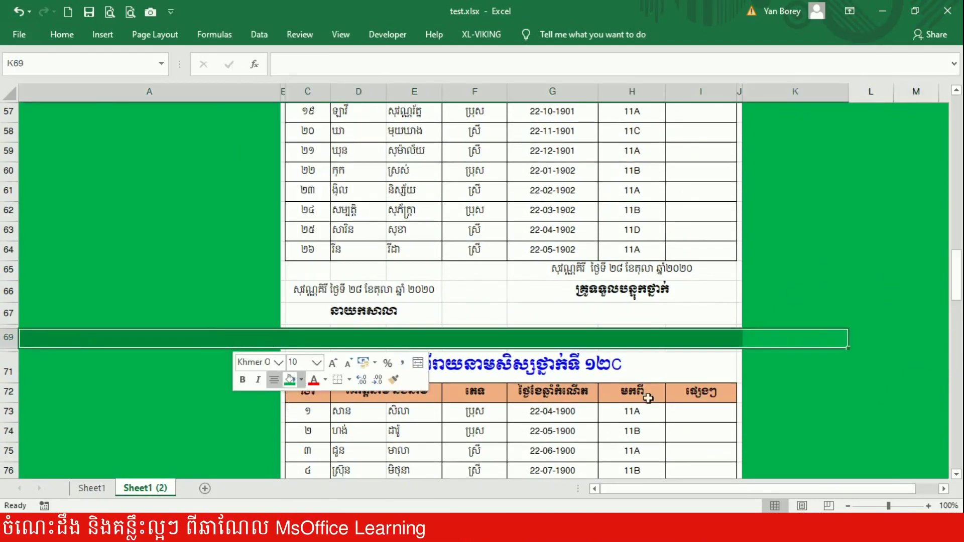
pyautogui.click(768, 411)
pyautogui.moveTo(956, 282); pyautogui.dragTo(956, 192)
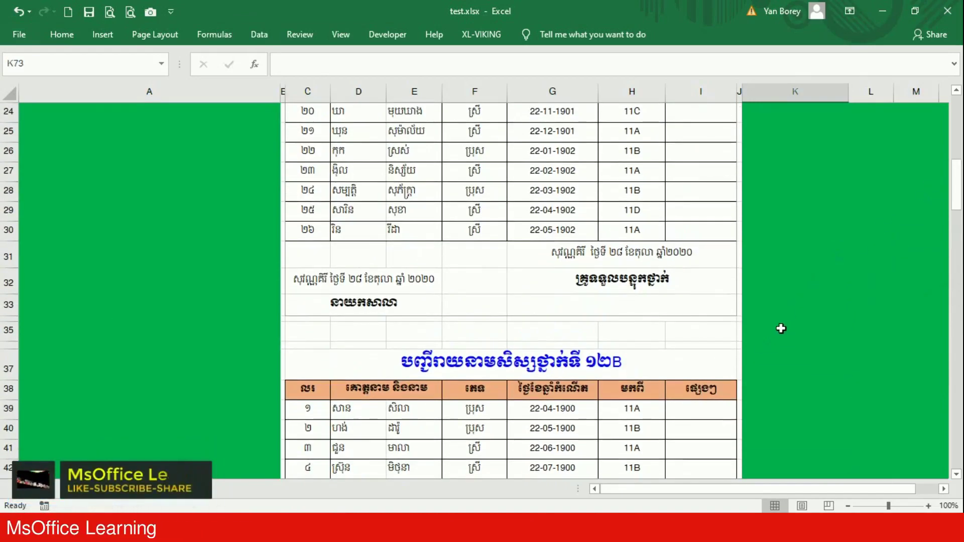
pyautogui.moveTo(780, 328); pyautogui.dragTo(139, 329)
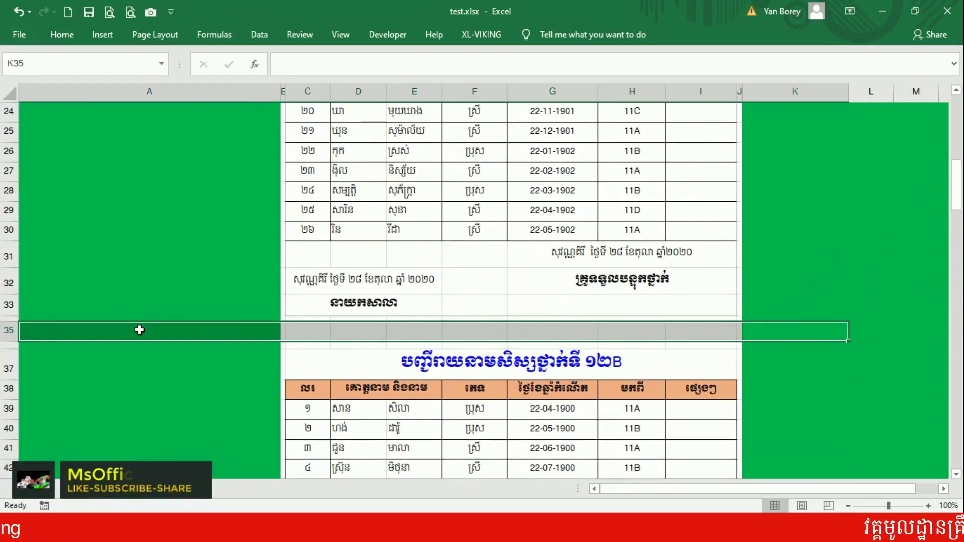
pyautogui.rightClick(139, 329)
pyautogui.click(200, 370)
pyautogui.click(778, 249)
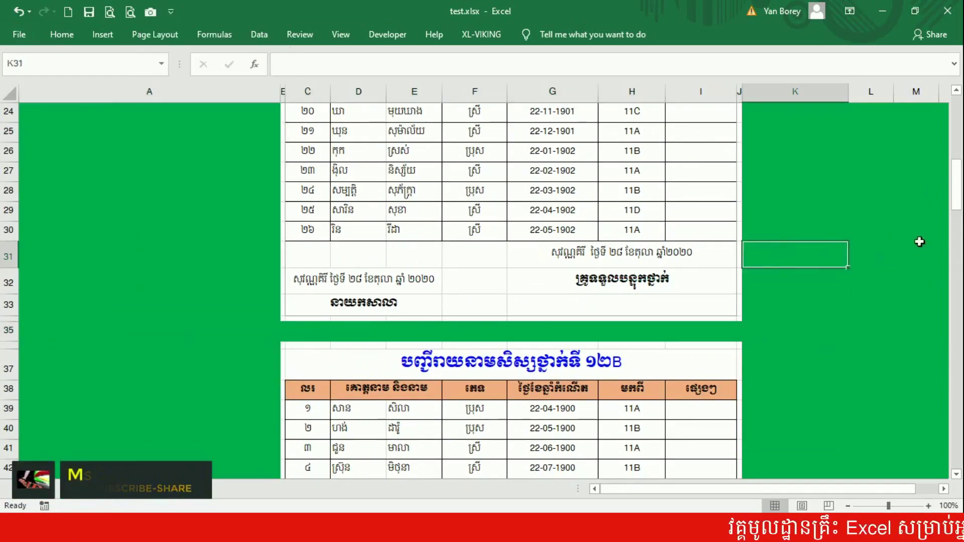
pyautogui.moveTo(956, 186); pyautogui.dragTo(954, 301)
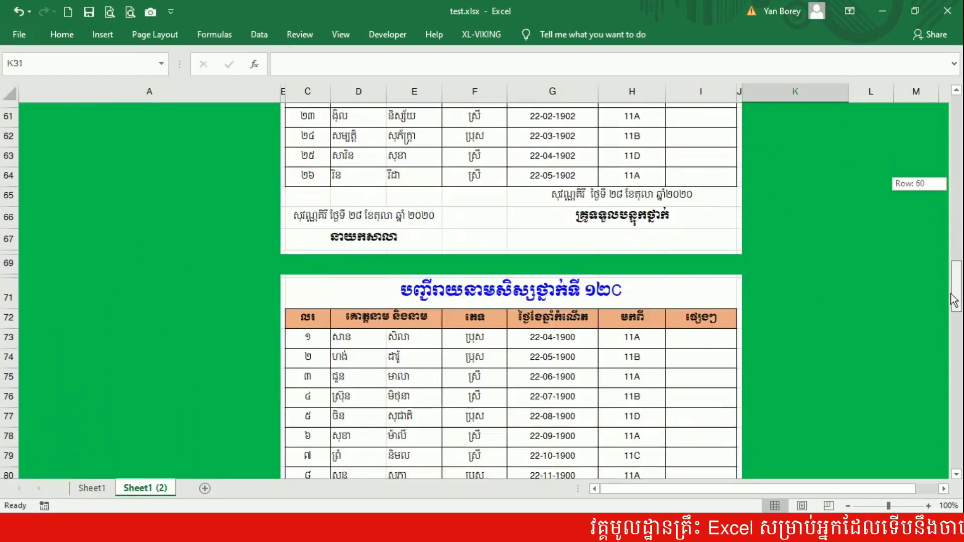
pyautogui.moveTo(954, 300); pyautogui.dragTo(941, 226)
pyautogui.scroll(-1, 940, 226)
pyautogui.click(133, 12)
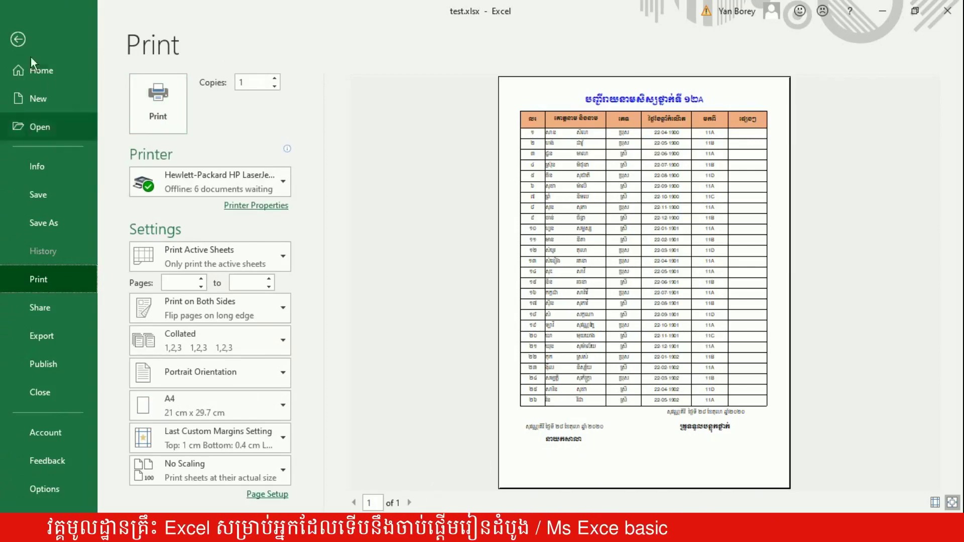
pyautogui.click(20, 41)
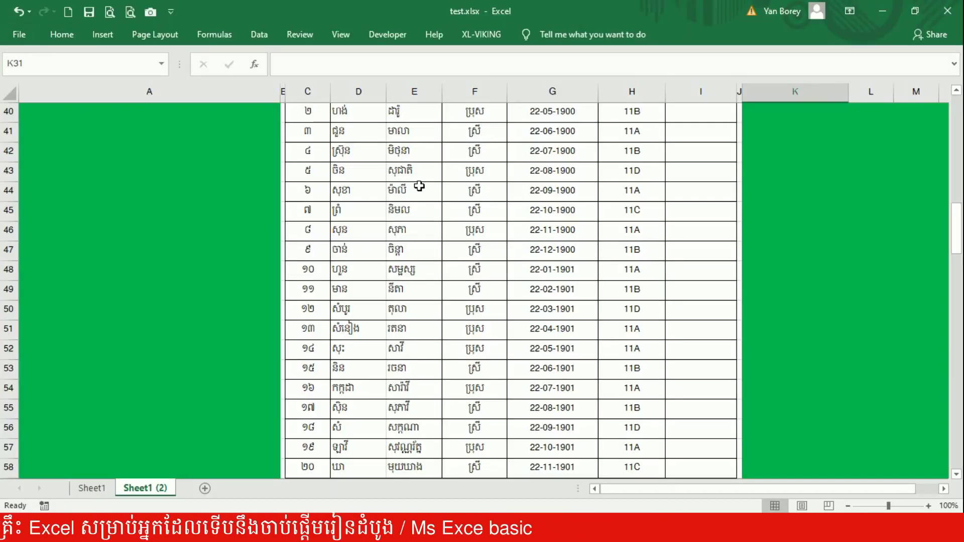
# In Page Setup's Sheet tab, pick $C$3:$I$101 as the print area covering all three lists.
pyautogui.click(155, 35)
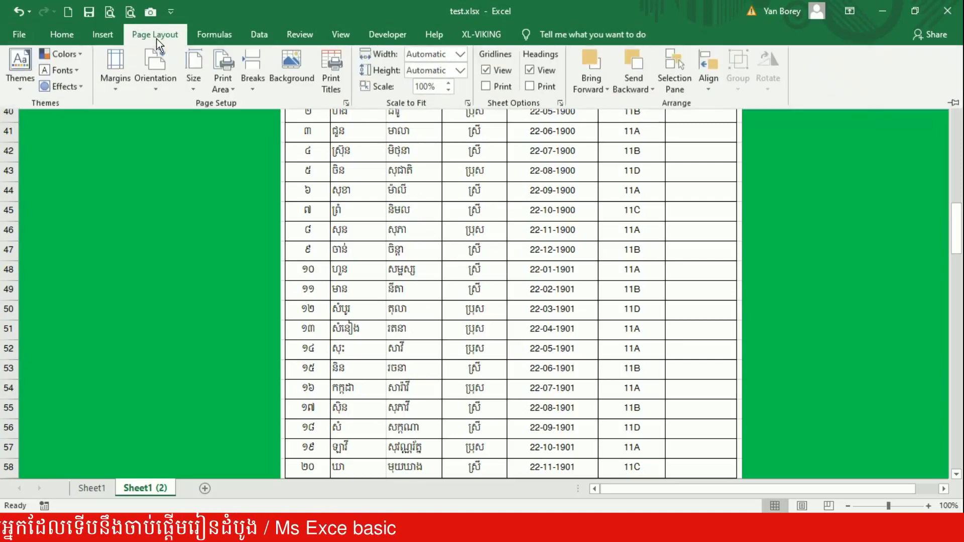
pyautogui.click(346, 104)
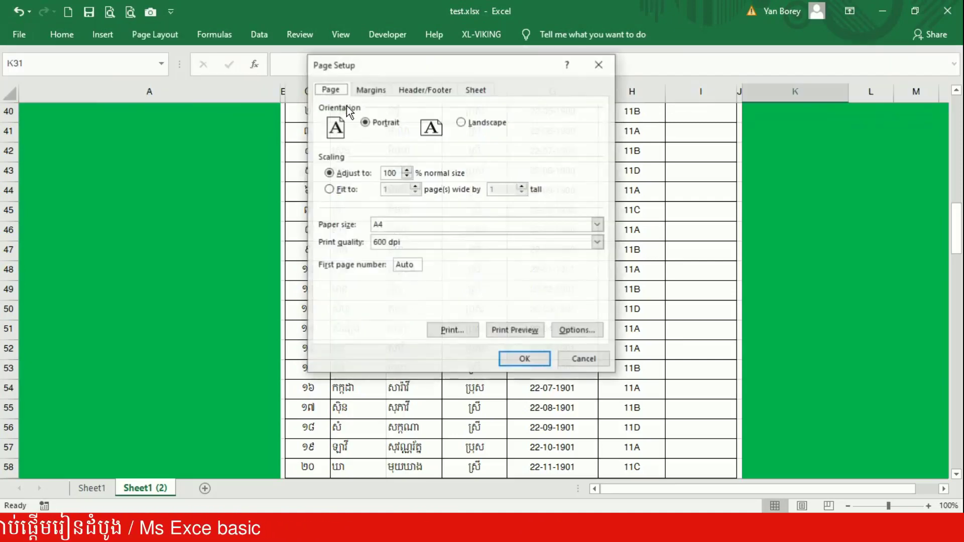
pyautogui.click(476, 90)
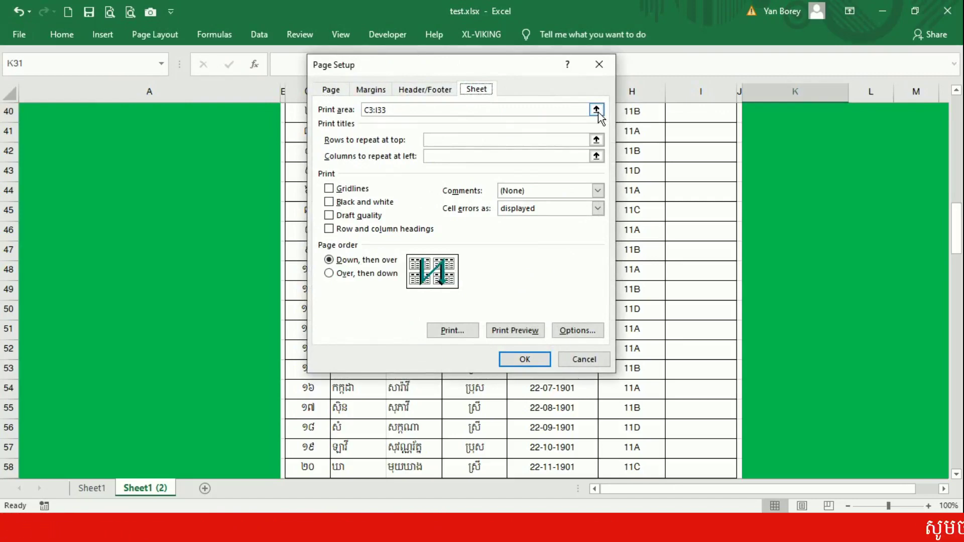
pyautogui.moveTo(477, 63); pyautogui.dragTo(481, 124)
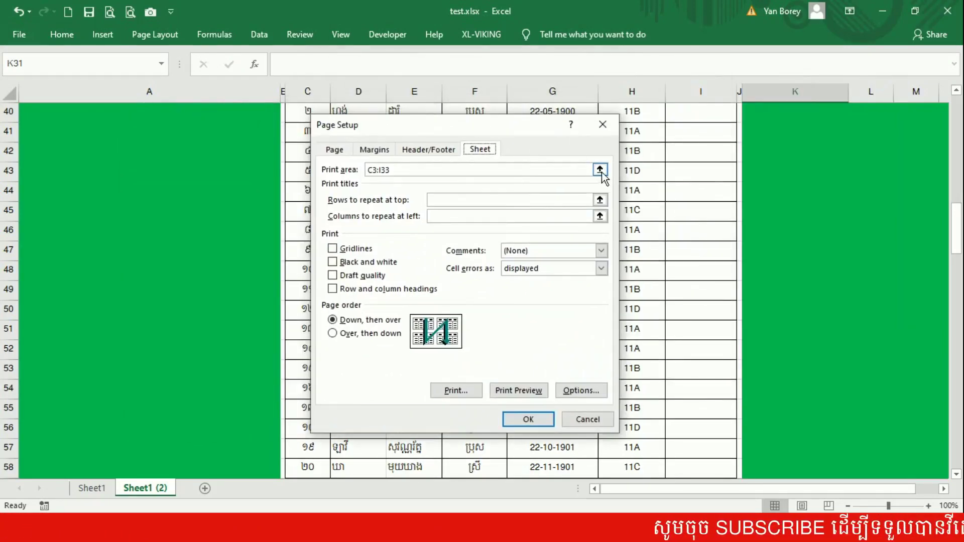
pyautogui.click(599, 170)
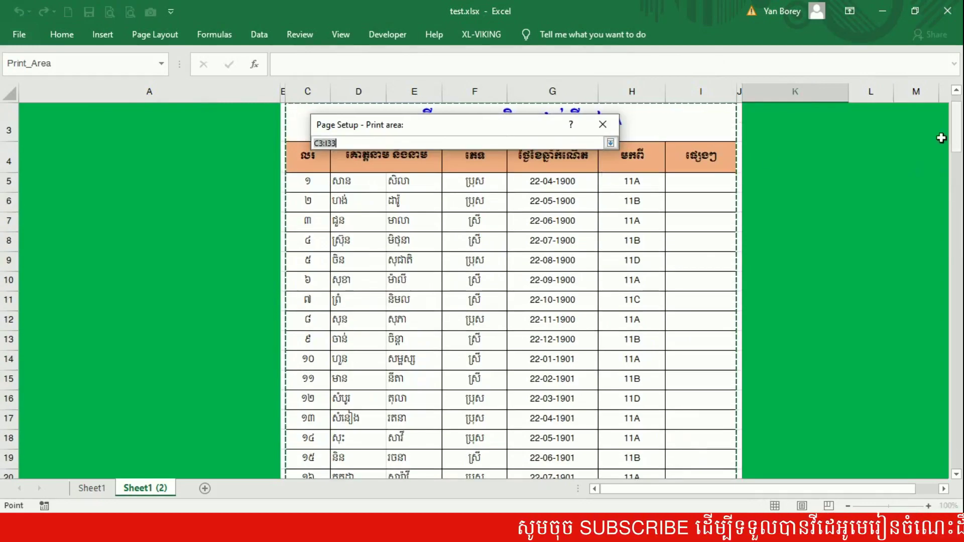
pyautogui.moveTo(466, 121)
pyautogui.mouseDown()
pyautogui.moveTo(739, 186)
pyautogui.moveTo(816, 191)
pyautogui.mouseUp()
pyautogui.moveTo(327, 135)
pyautogui.mouseDown()
pyautogui.moveTo(733, 465)
pyautogui.moveTo(421, 503)
pyautogui.mouseUp()
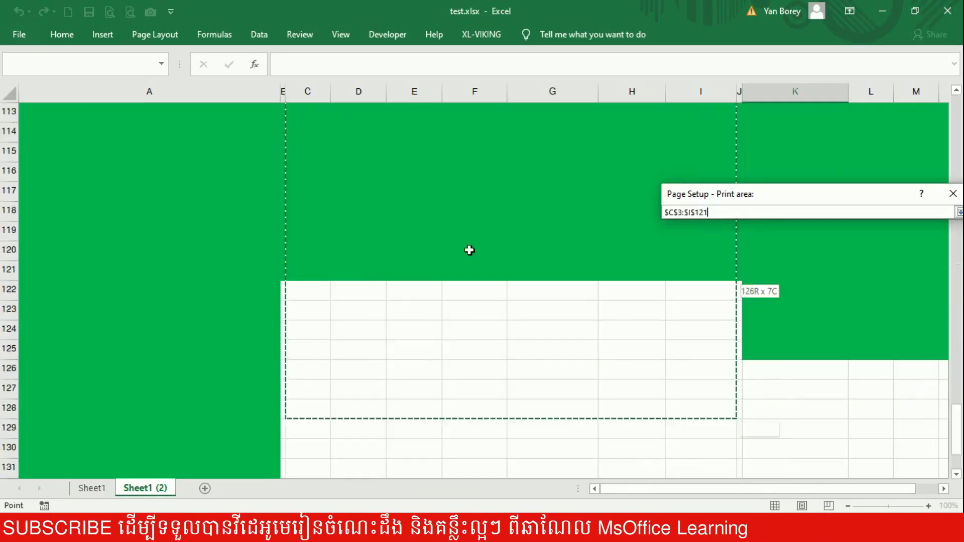
pyautogui.moveTo(420, 503)
pyautogui.mouseDown()
pyautogui.moveTo(478, 15)
pyautogui.moveTo(478, 373)
pyautogui.mouseUp()
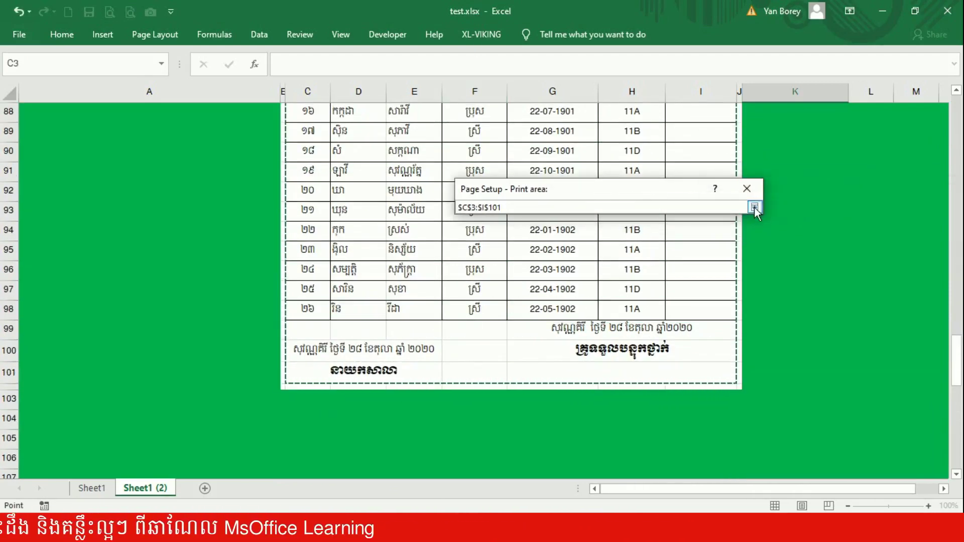
pyautogui.click(754, 207)
pyautogui.click(672, 484)
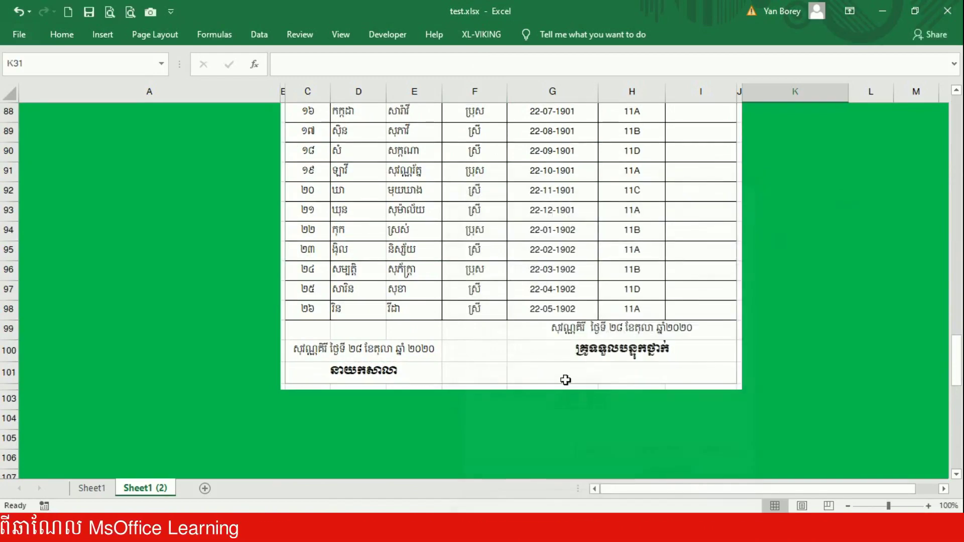
# Review print preview pages 1–3 for list page breaks, then return to the worksheet.
pyautogui.moveTo(959, 373); pyautogui.dragTo(957, 295)
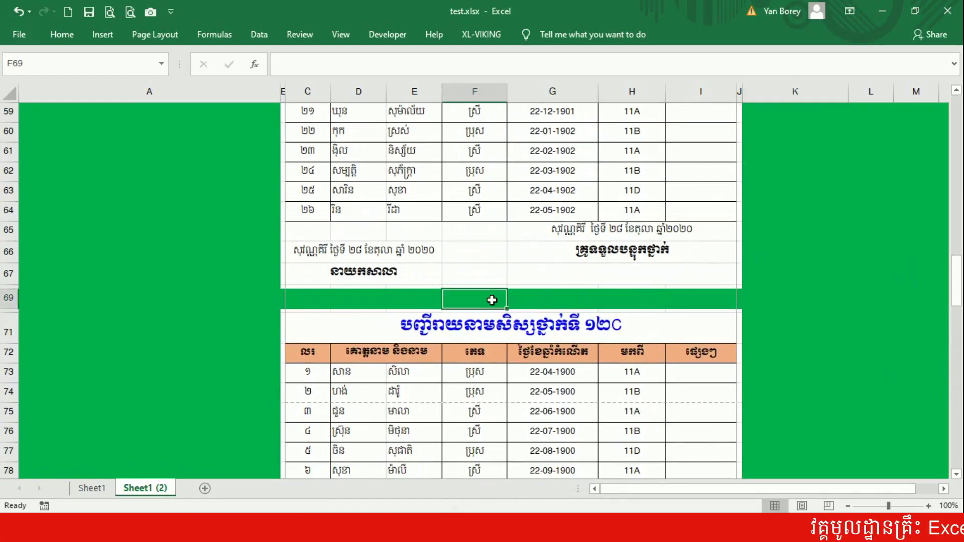
pyautogui.moveTo(296, 300); pyautogui.dragTo(554, 289)
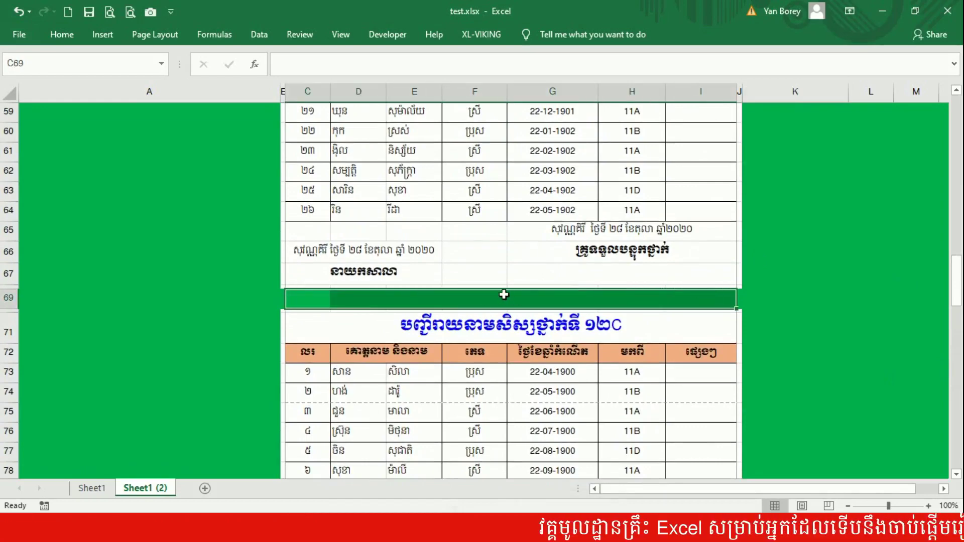
pyautogui.click(482, 266)
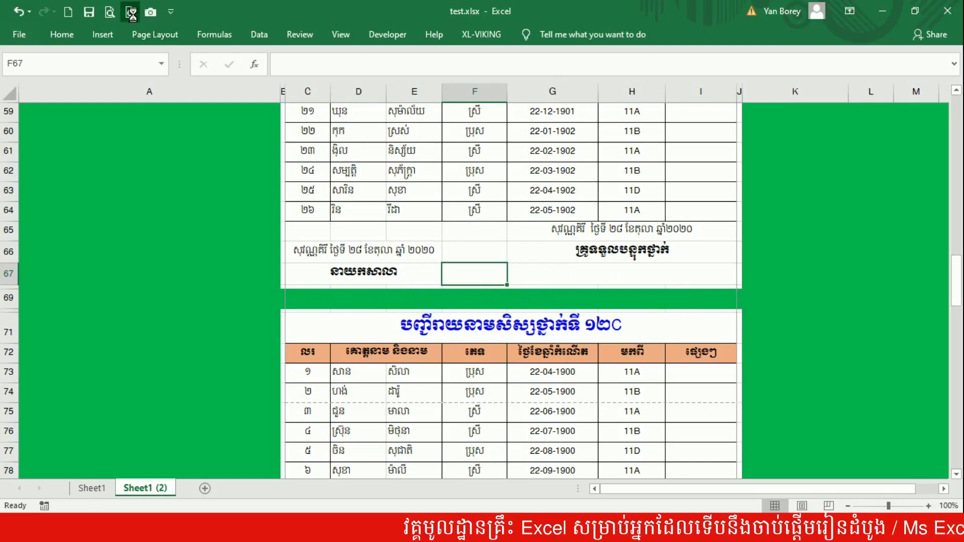
pyautogui.click(133, 13)
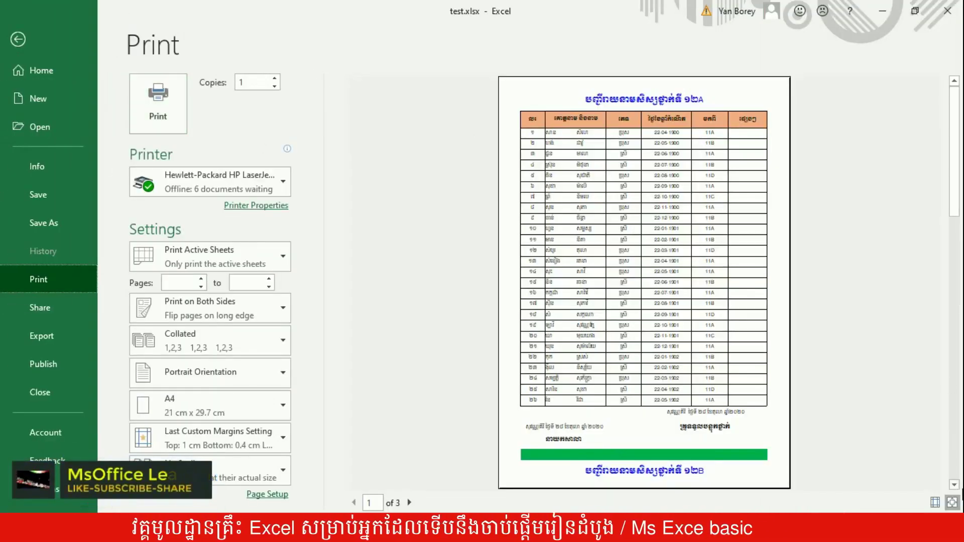
pyautogui.click(410, 502)
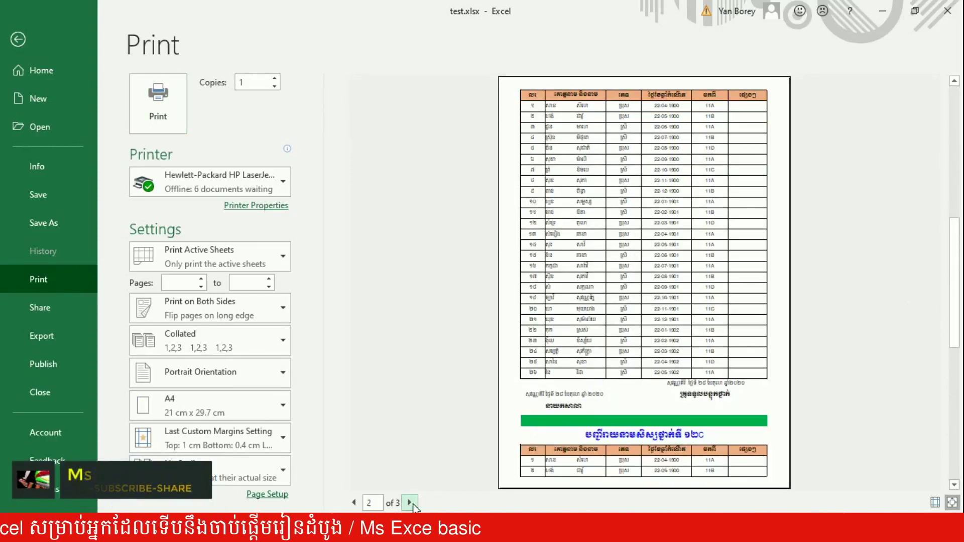
pyautogui.click(353, 503)
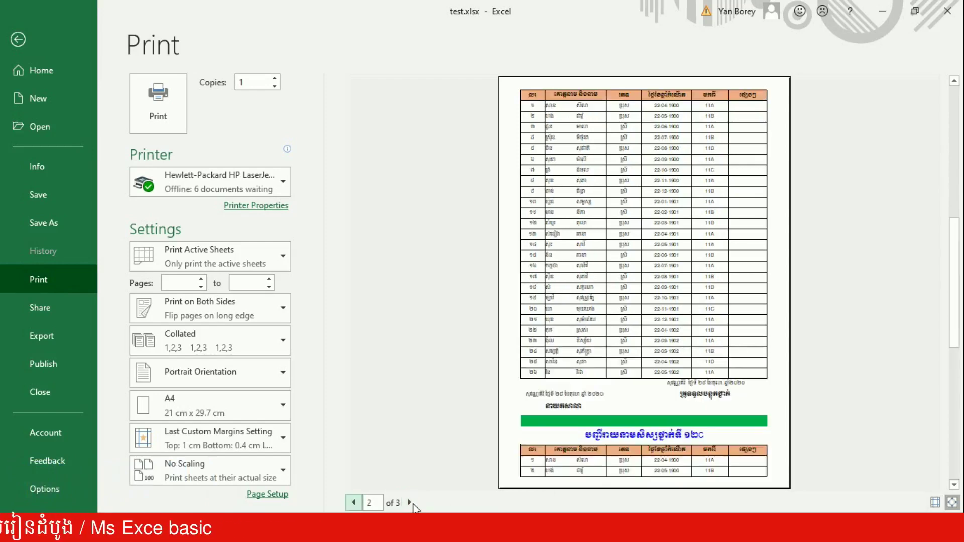
pyautogui.click(408, 503)
pyautogui.click(18, 40)
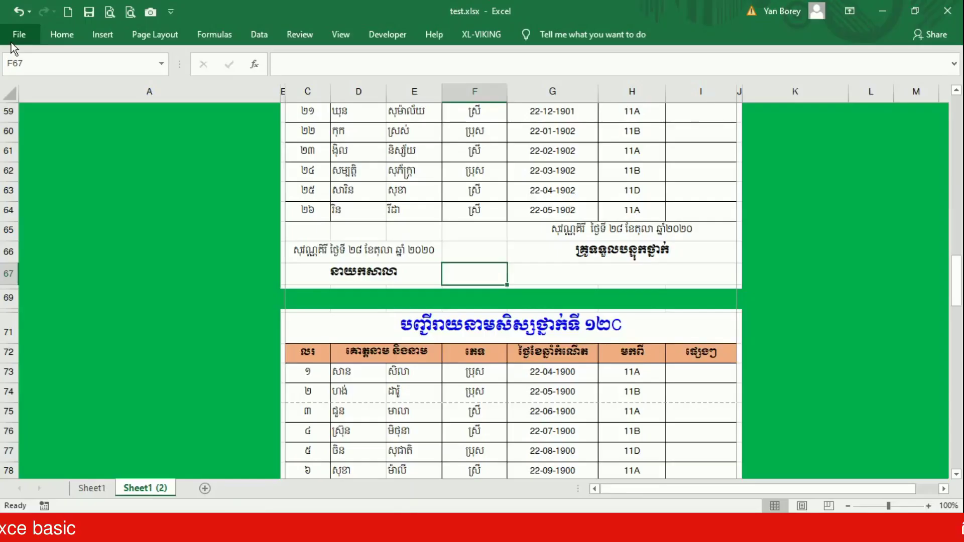
# In Page Setup's Sheet tab, select C3:I33 as the first print area range.
pyautogui.moveTo(270, 302); pyautogui.dragTo(805, 308)
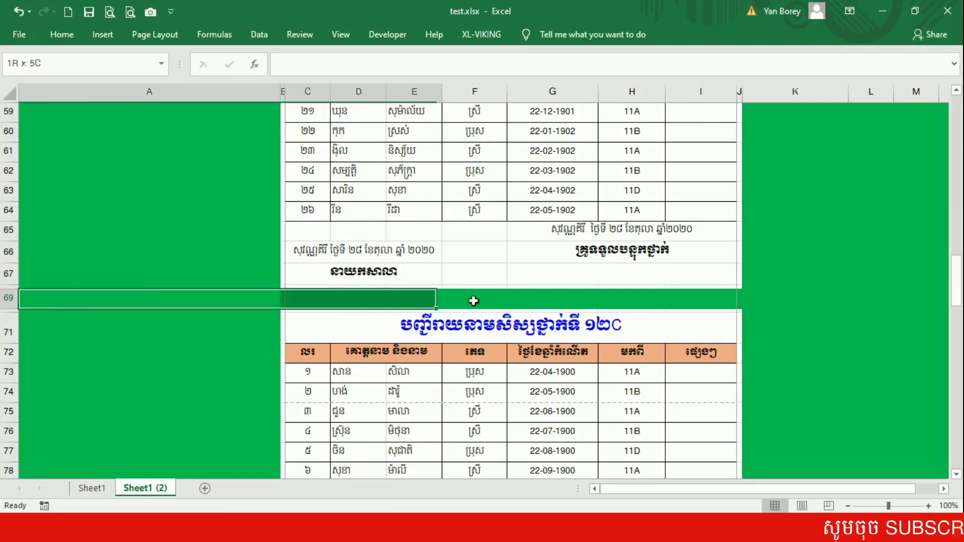
pyautogui.click(754, 275)
pyautogui.scroll(3, 754, 275)
pyautogui.scroll(15, 754, 275)
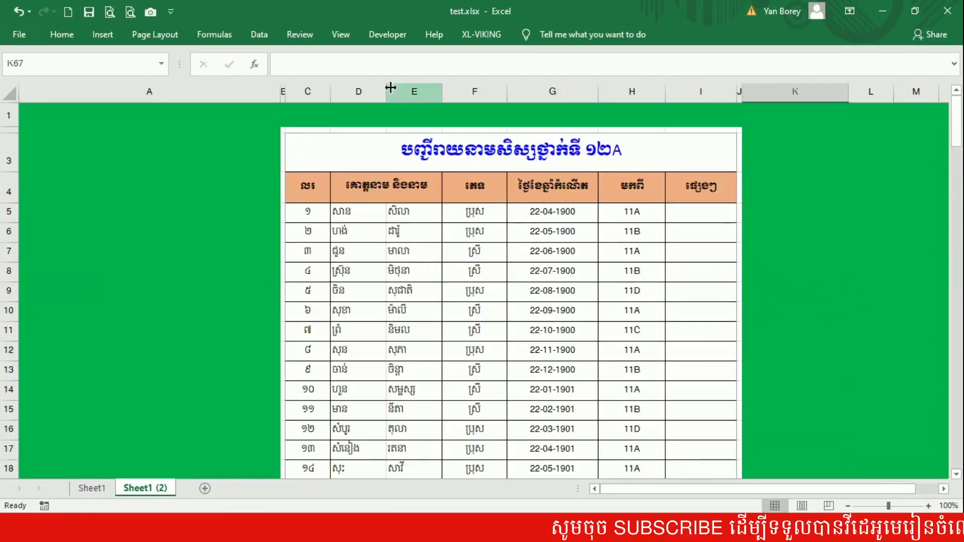
pyautogui.click(159, 40)
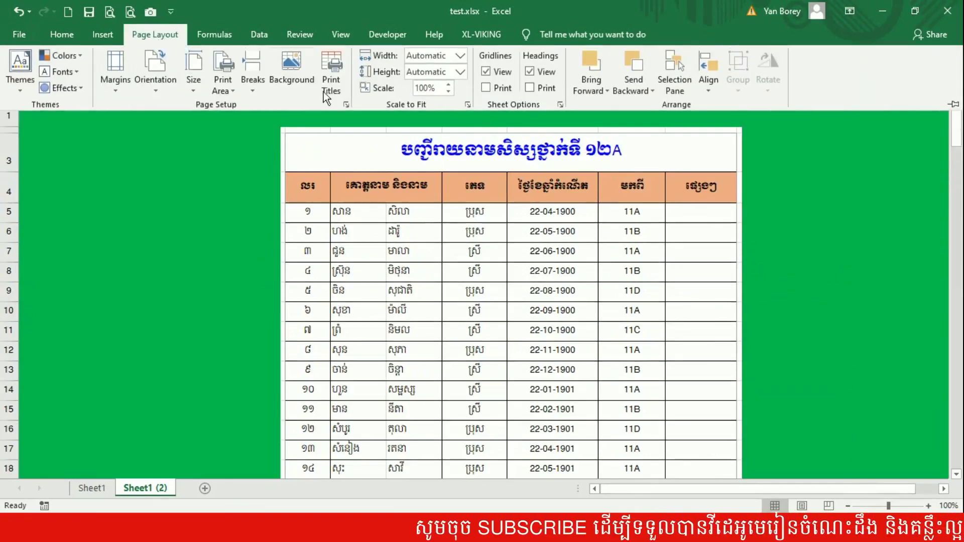
pyautogui.click(344, 105)
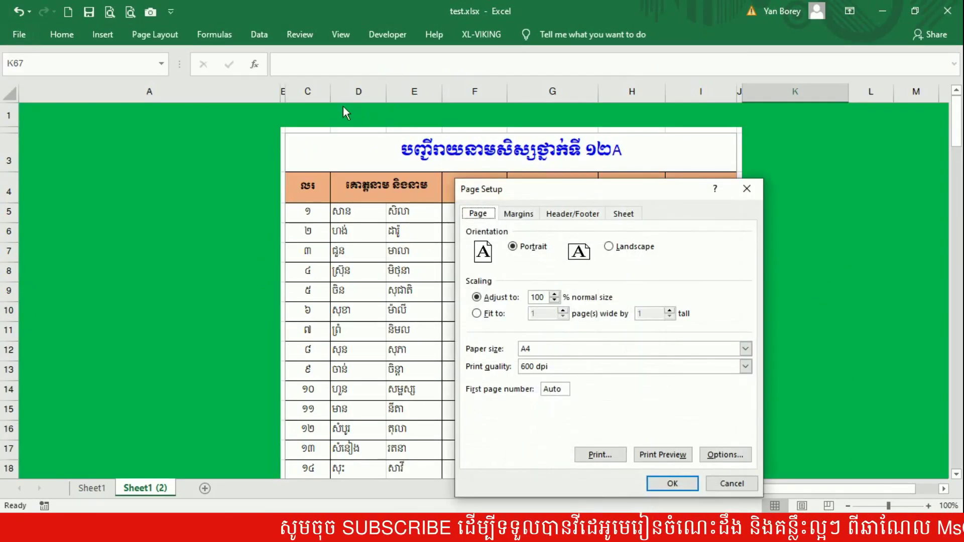
pyautogui.click(623, 213)
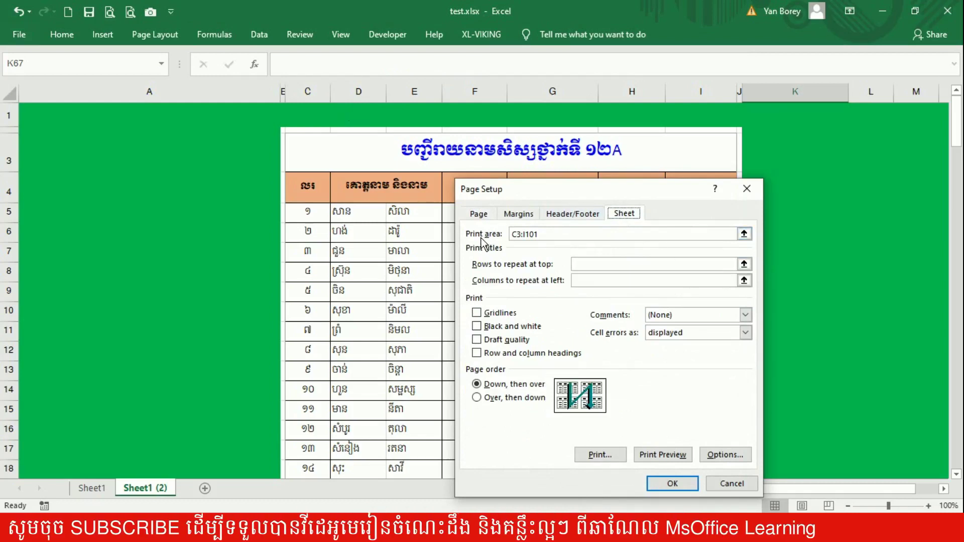
pyautogui.click(743, 233)
pyautogui.moveTo(311, 115); pyautogui.dragTo(336, 129)
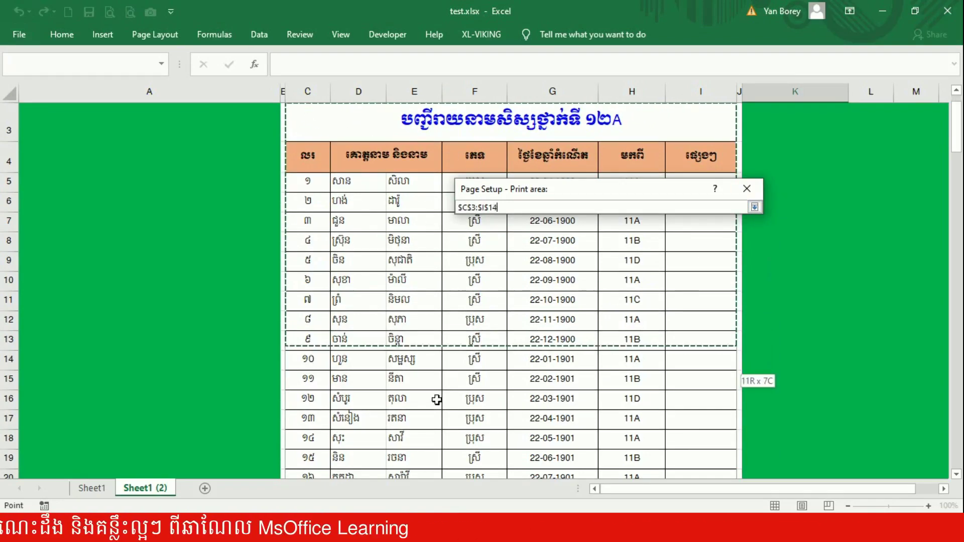
pyautogui.moveTo(403, 183)
pyautogui.mouseDown()
pyautogui.moveTo(723, 469)
pyautogui.moveTo(474, 451)
pyautogui.mouseUp()
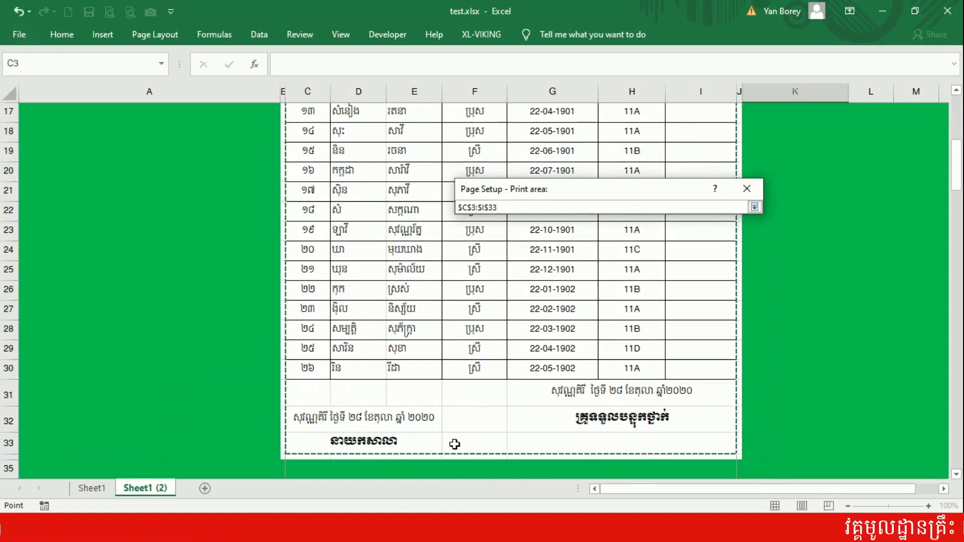
pyautogui.moveTo(956, 177); pyautogui.dragTo(956, 183)
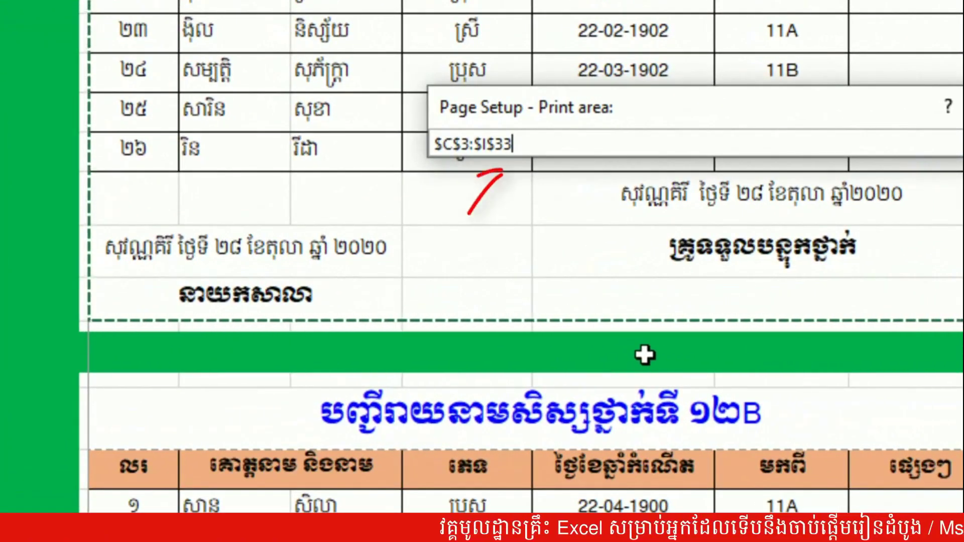
# Add C37:I67 and C71:I101 as comma-separated print ranges and confirm.
pyautogui.write(',')
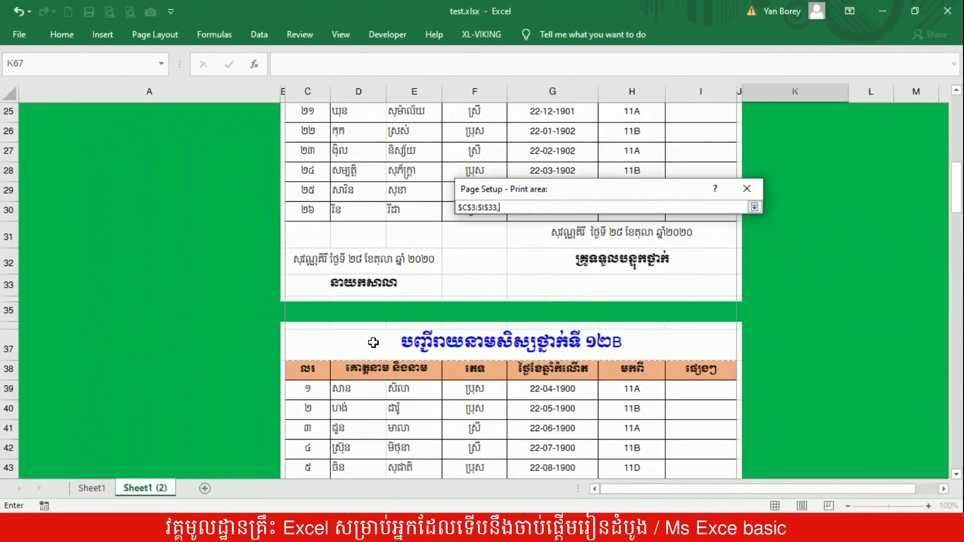
pyautogui.moveTo(373, 342)
pyautogui.mouseDown()
pyautogui.moveTo(394, 491)
pyautogui.moveTo(400, 449)
pyautogui.mouseUp()
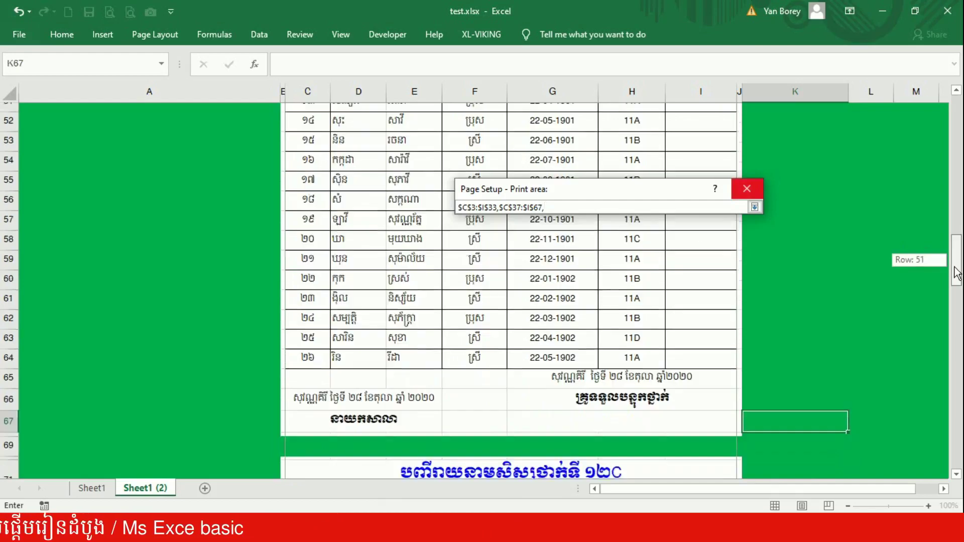
pyautogui.moveTo(953, 266); pyautogui.dragTo(915, 293)
pyautogui.moveTo(578, 420); pyautogui.dragTo(575, 427)
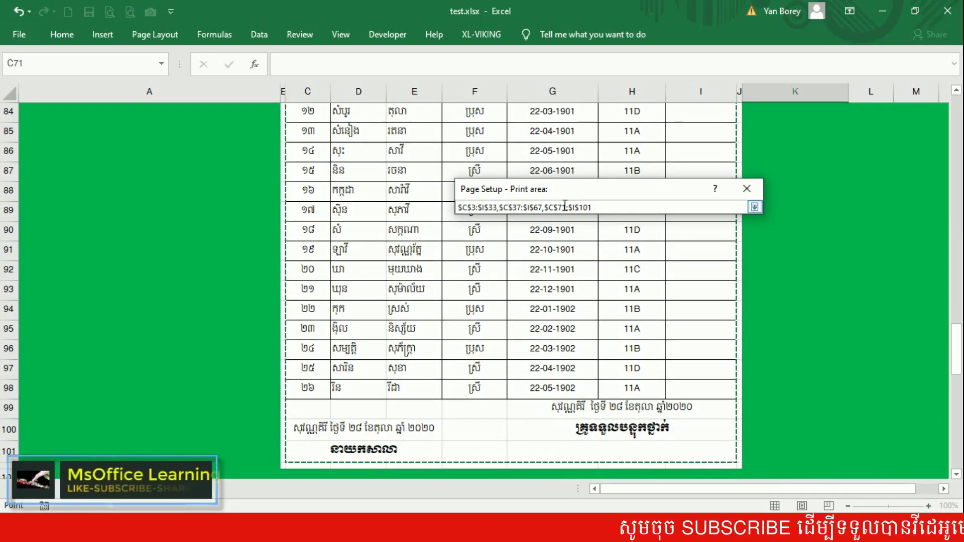
pyautogui.click(756, 207)
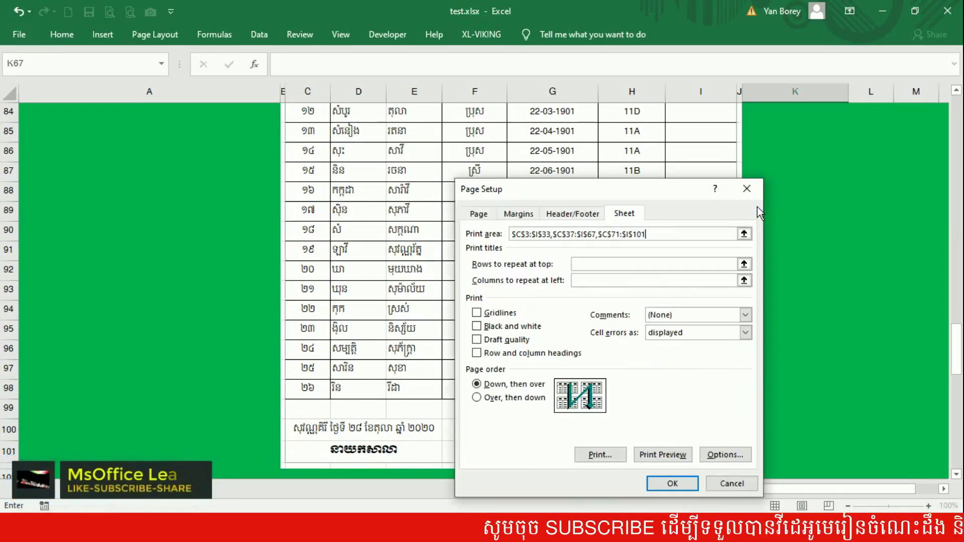
pyautogui.click(668, 487)
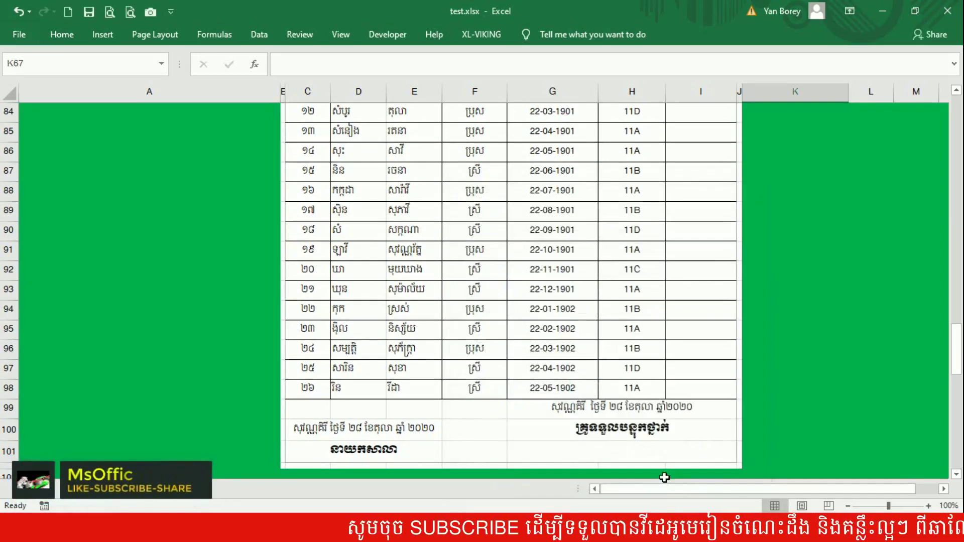
pyautogui.scroll(20, 442, 239)
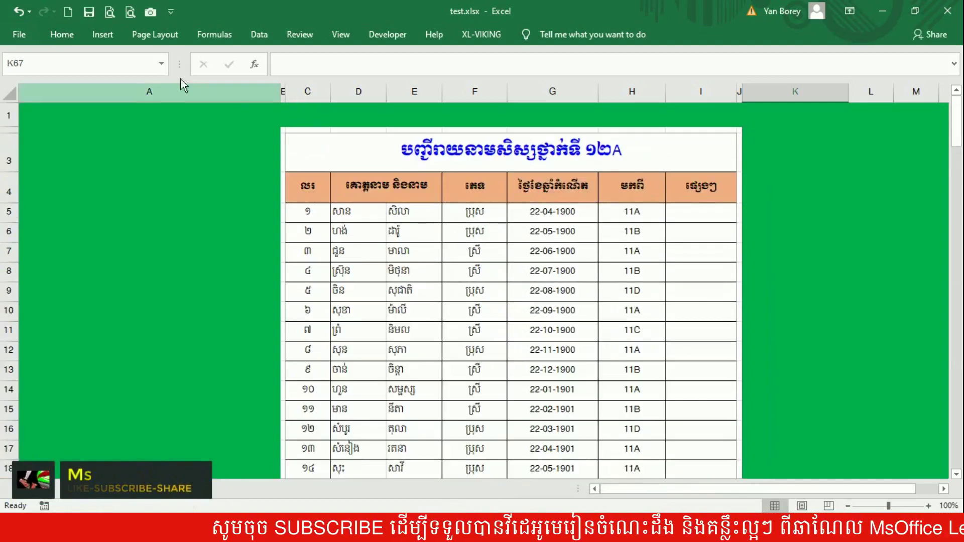
pyautogui.click(130, 14)
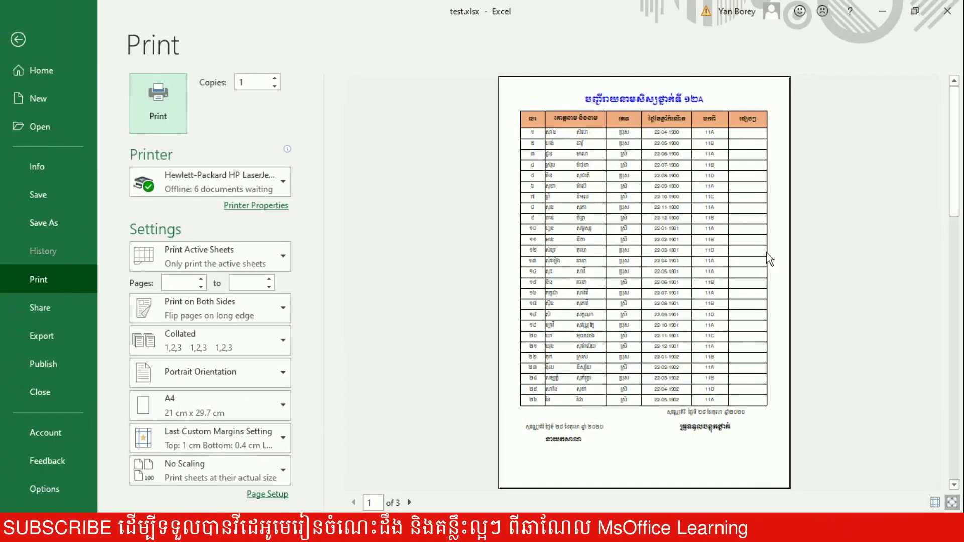
pyautogui.click(953, 485)
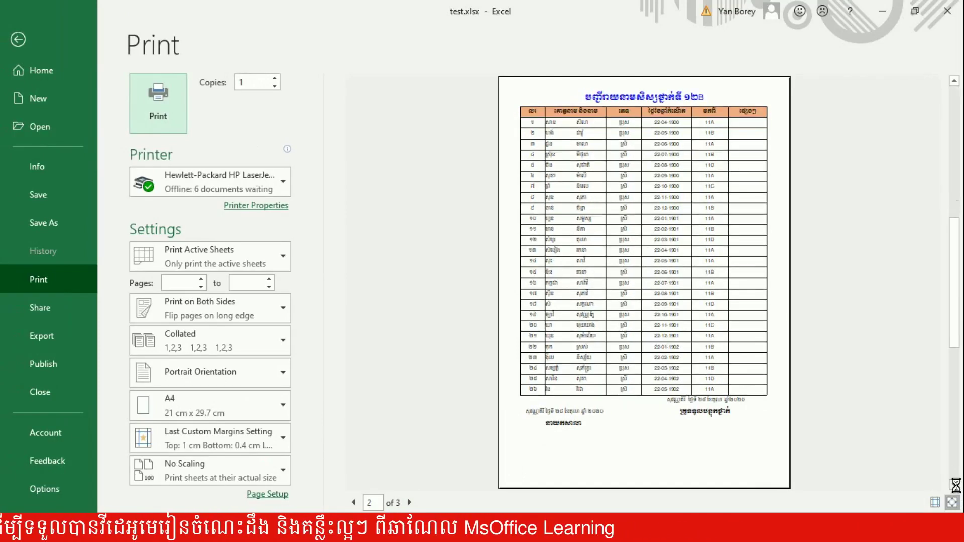
pyautogui.click(954, 485)
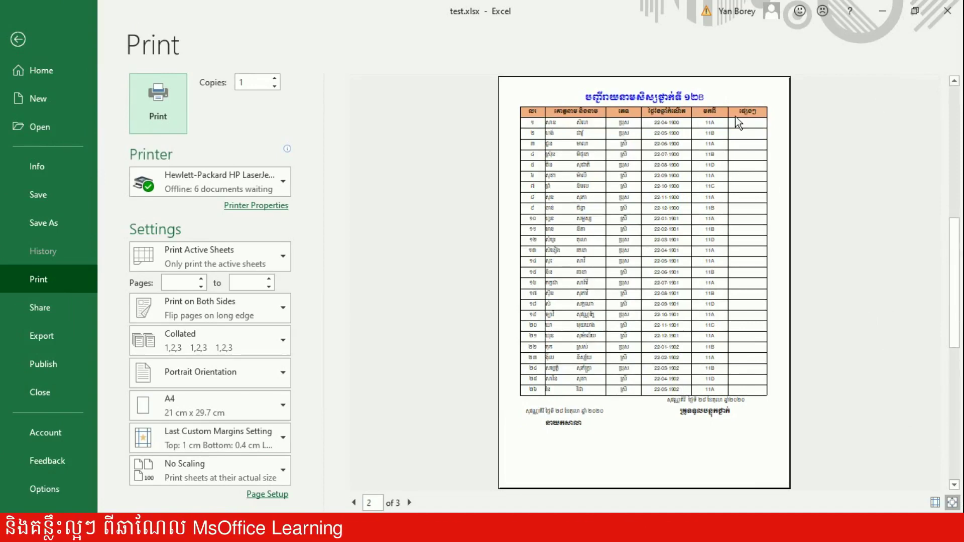
pyautogui.click(954, 80)
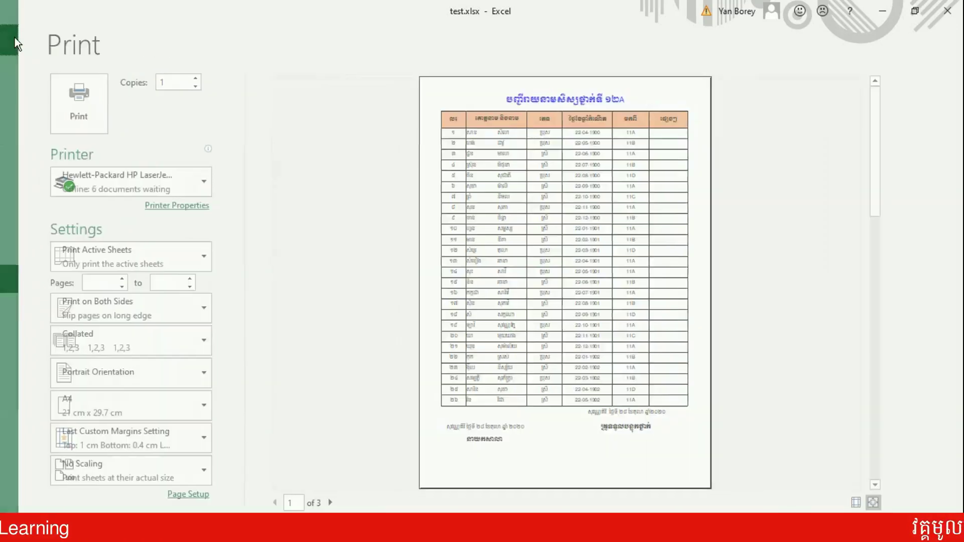
pyautogui.click(17, 39)
pyautogui.moveTo(958, 123)
pyautogui.mouseDown()
pyautogui.moveTo(950, 233)
pyautogui.moveTo(954, 115)
pyautogui.mouseUp()
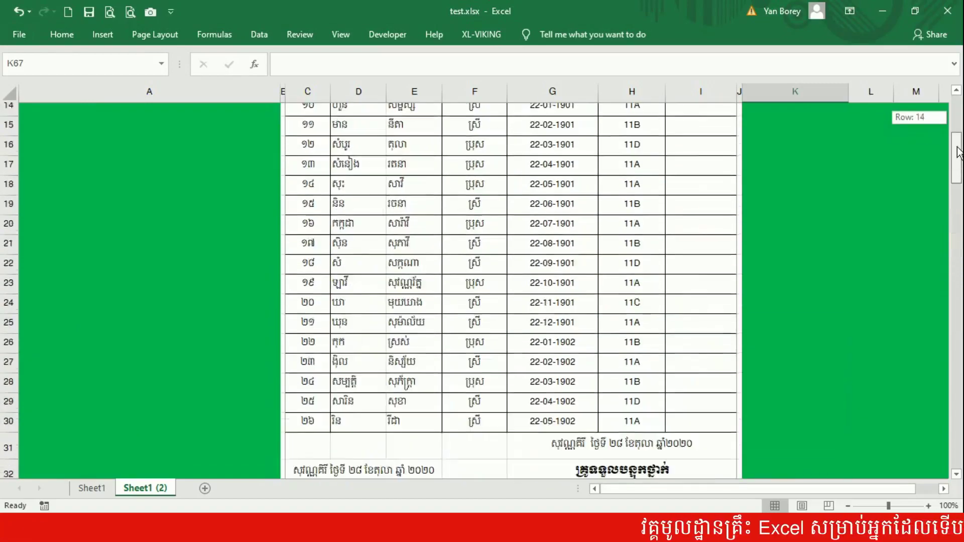
pyautogui.click(198, 232)
pyautogui.scroll(-10, 604, 233)
pyautogui.scroll(10, 621, 224)
pyautogui.scroll(-20, 406, 186)
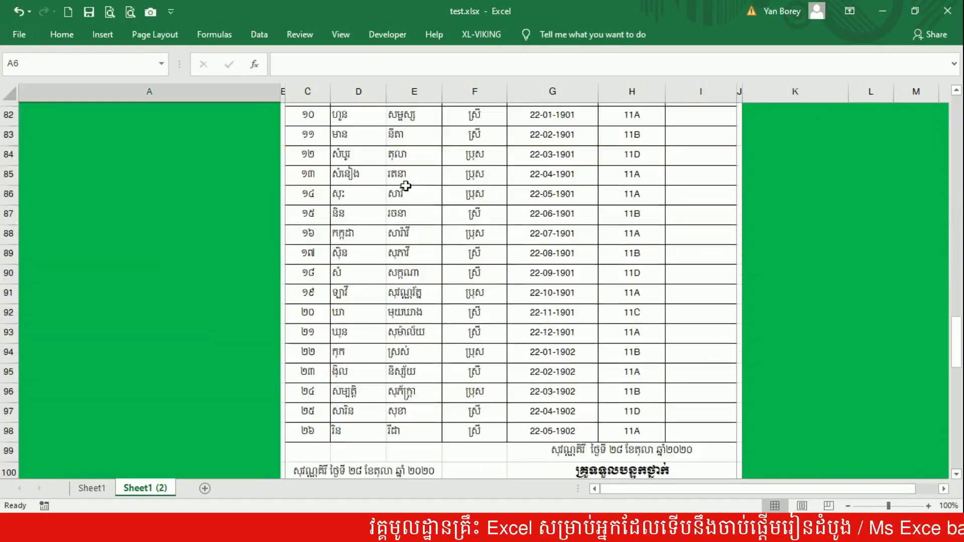
pyautogui.scroll(-20, 406, 186)
pyautogui.scroll(20, 406, 186)
pyautogui.scroll(20, 405, 186)
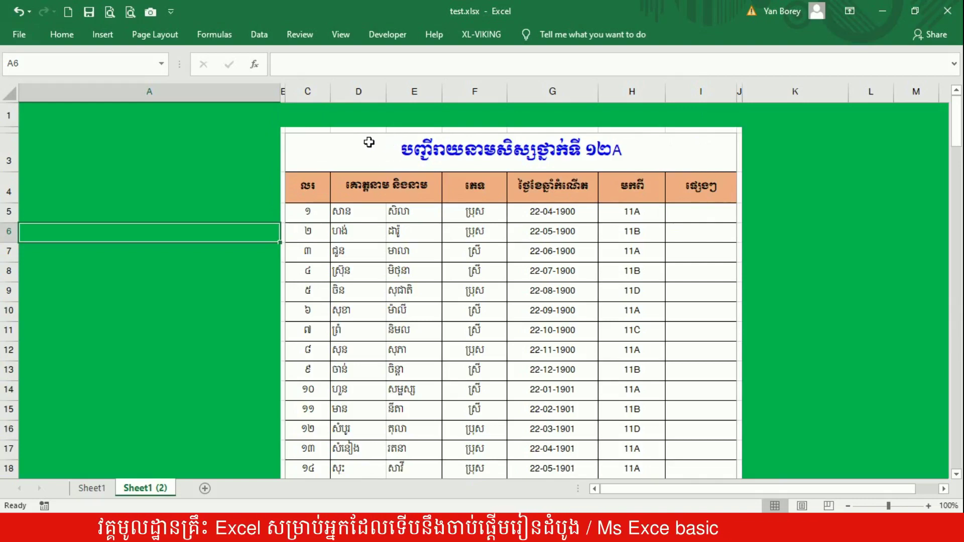
pyautogui.click(301, 120)
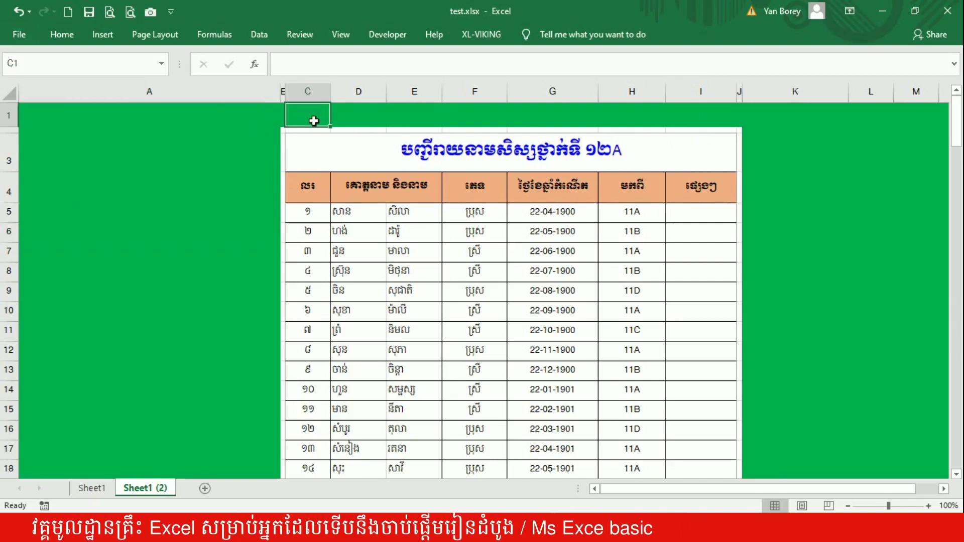
pyautogui.click(795, 151)
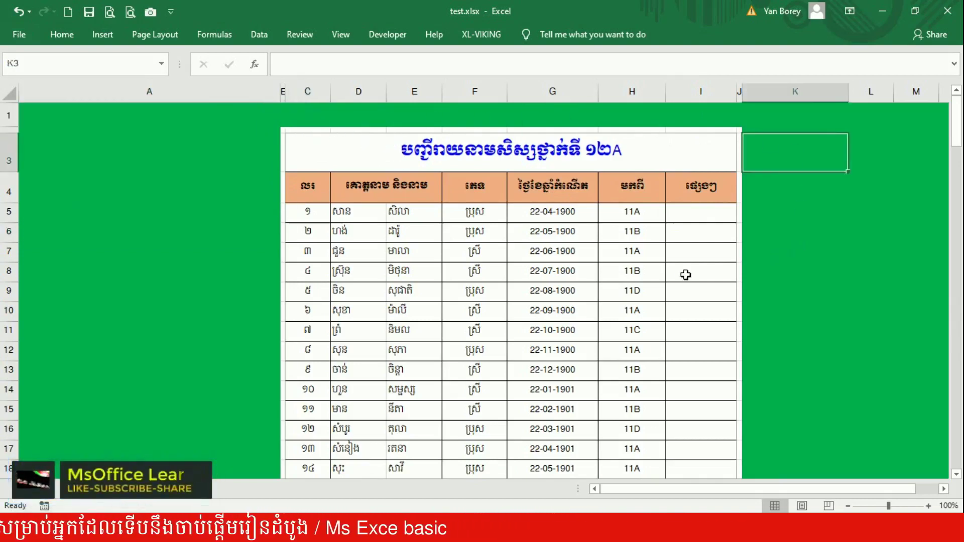